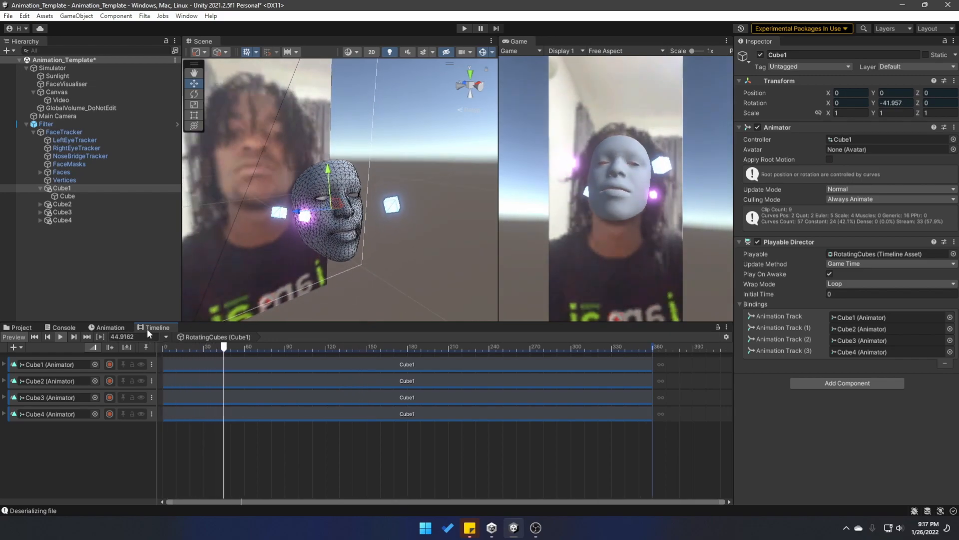
Examine Cube1's rotation and emission keyframes and view the cubes circling the face from another angle.
click(105, 328)
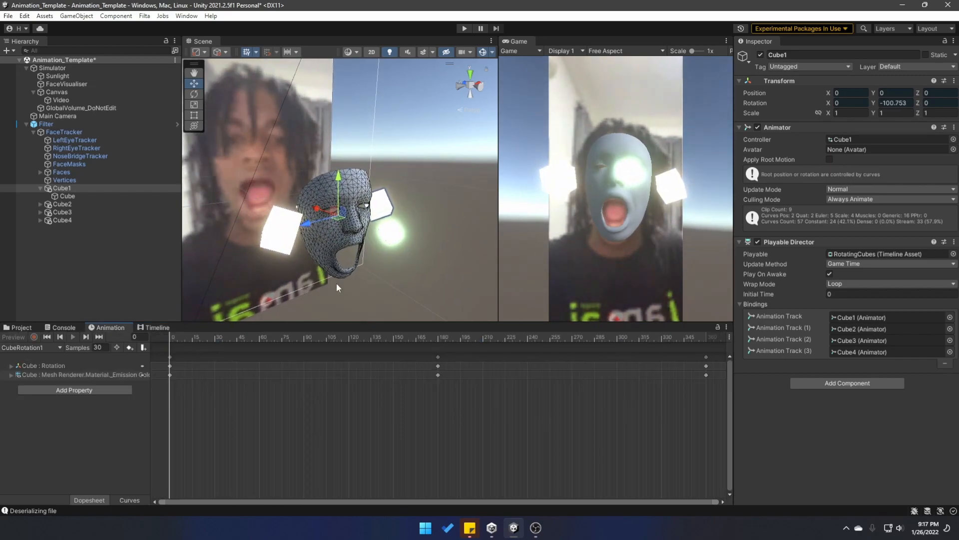
alt+drag(390, 234, 192, 253)
alt+drag(398, 242, 323, 233)
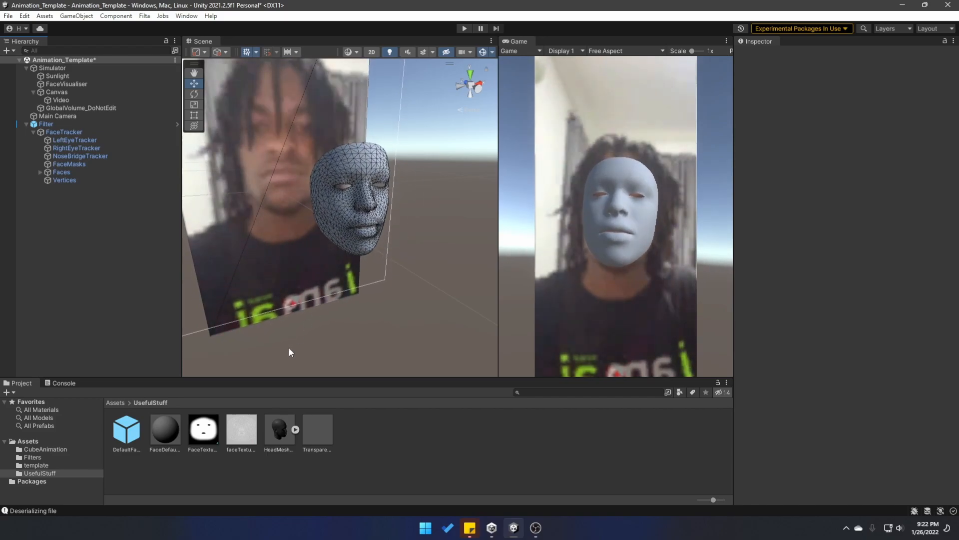
Stop the face-tracking playback of the Simulator object.
click(278, 427)
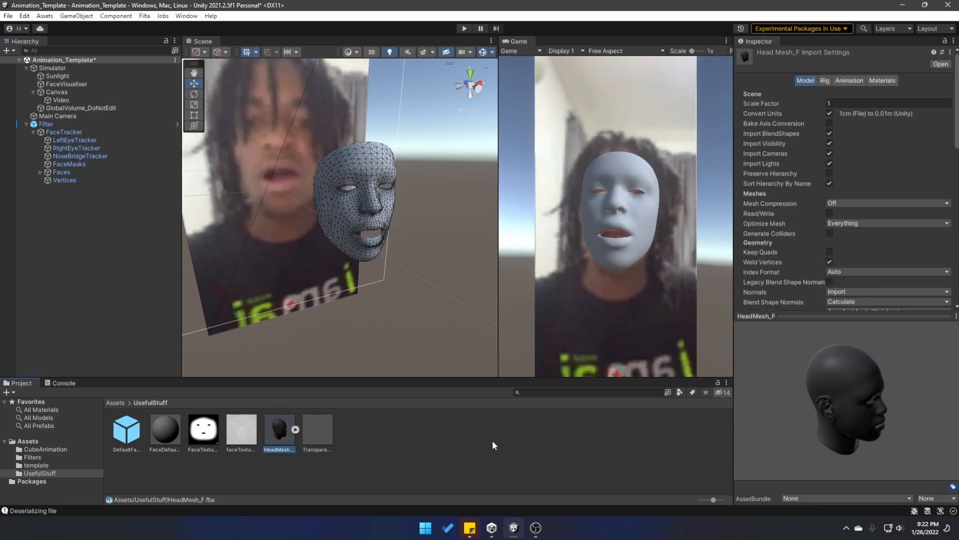
click(70, 69)
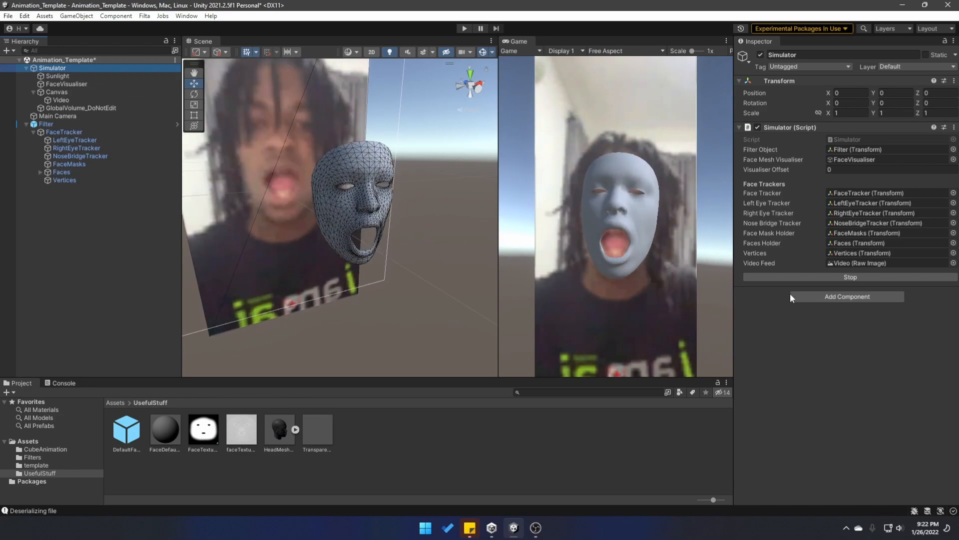
click(841, 275)
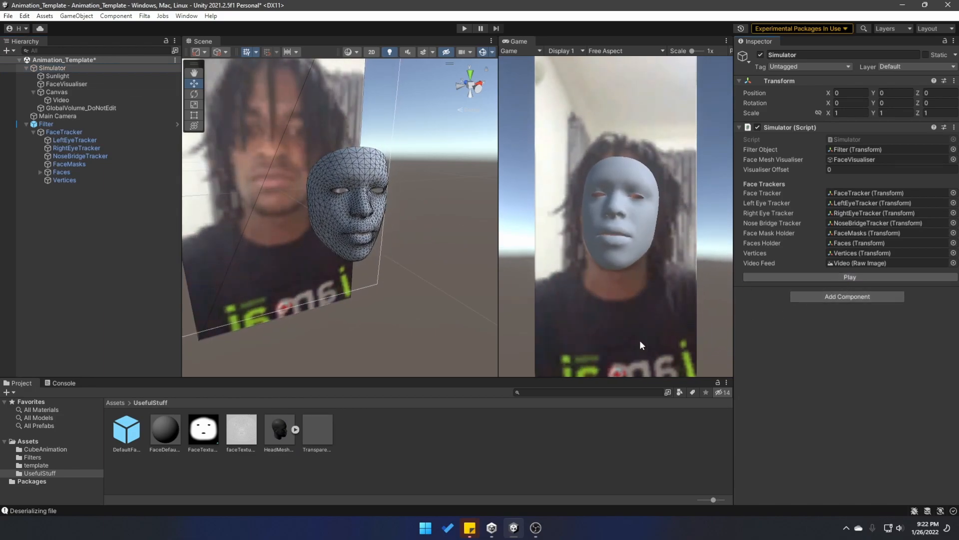
Add the HeadMesh_F model as a child of FaceTracker and set its Y rotation to 180.
drag(279, 430, 85, 232)
drag(65, 186, 64, 185)
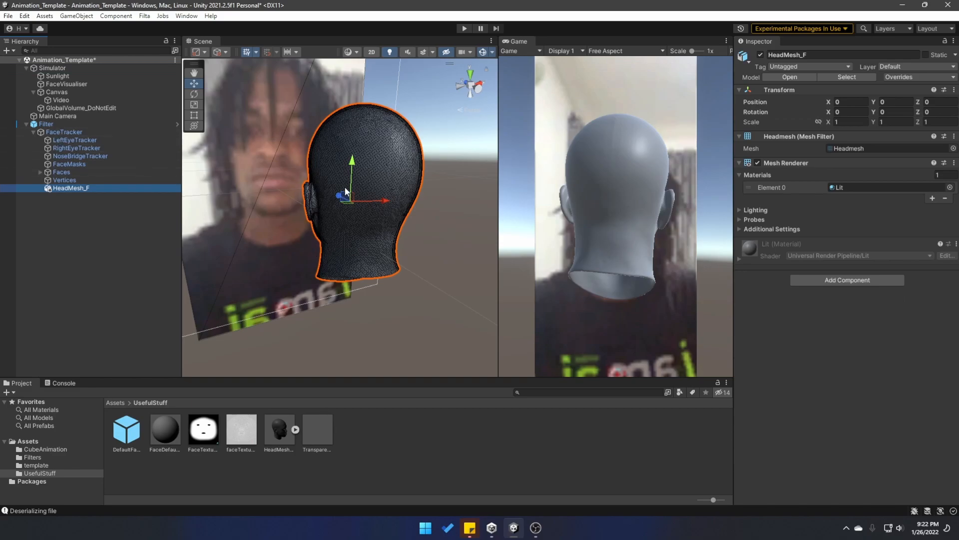
key(w)
right_drag(316, 202, 450, 246)
key(a)
key(d)
key(s)
right_drag(324, 229, 315, 252)
click(895, 112)
text(180)
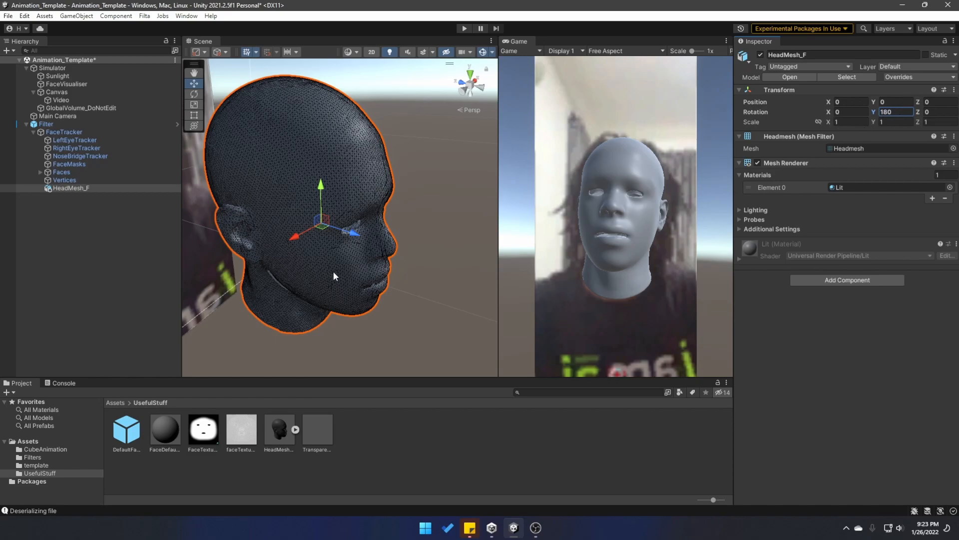
Move the head mesh along Z to about 0.0274 to fit it behind the face mask, and deactivate it.
drag(354, 238, 155, 226)
scroll(208, 220, down, 3)
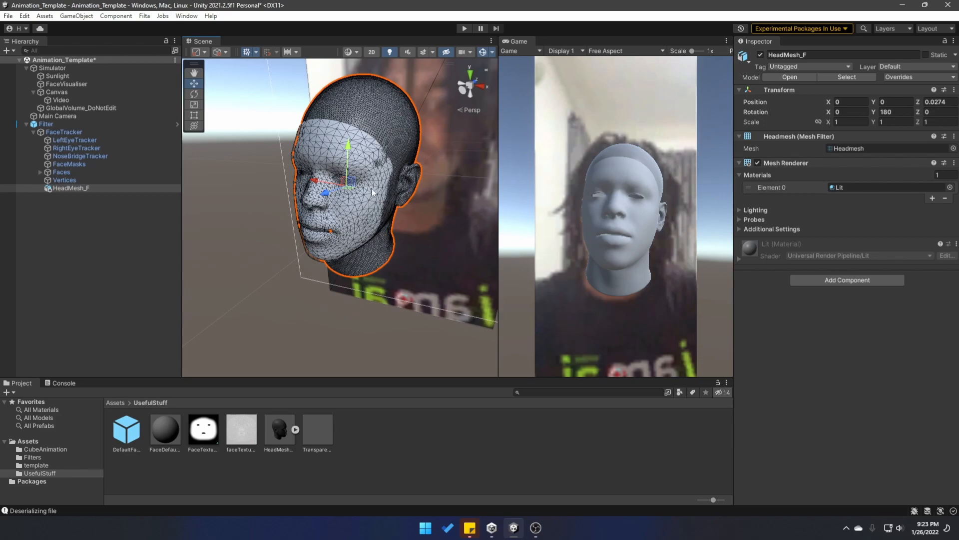
alt+drag(348, 205, 393, 158)
scroll(392, 158, up, 2)
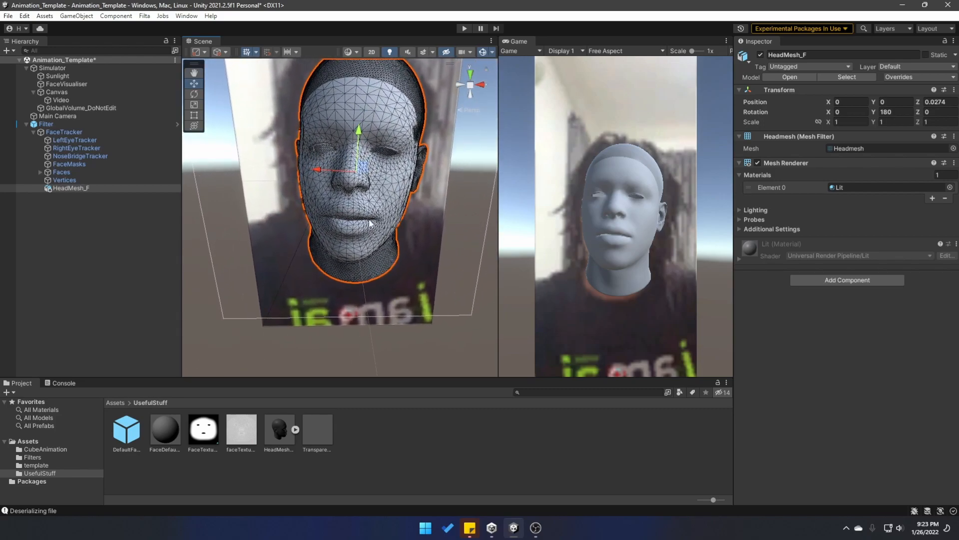
alt+drag(370, 222, 373, 176)
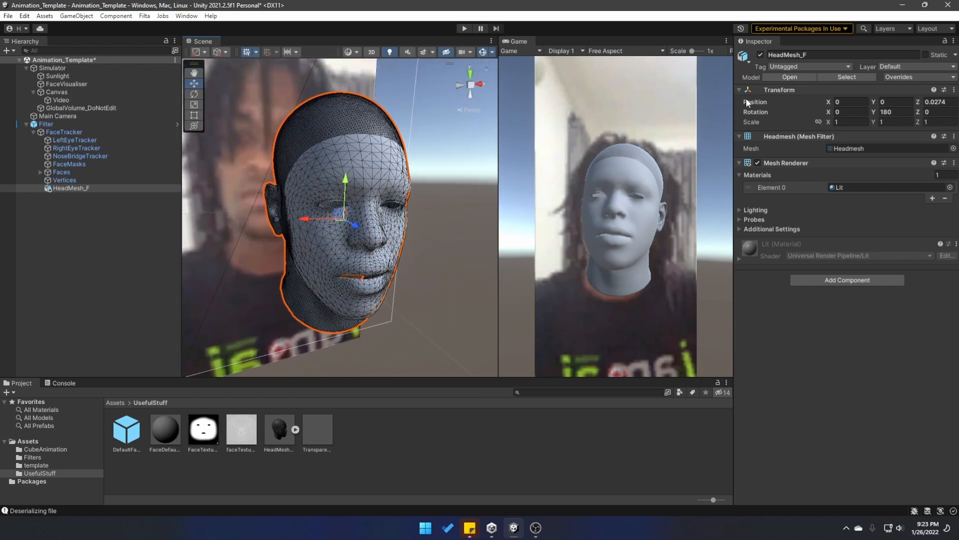
click(760, 55)
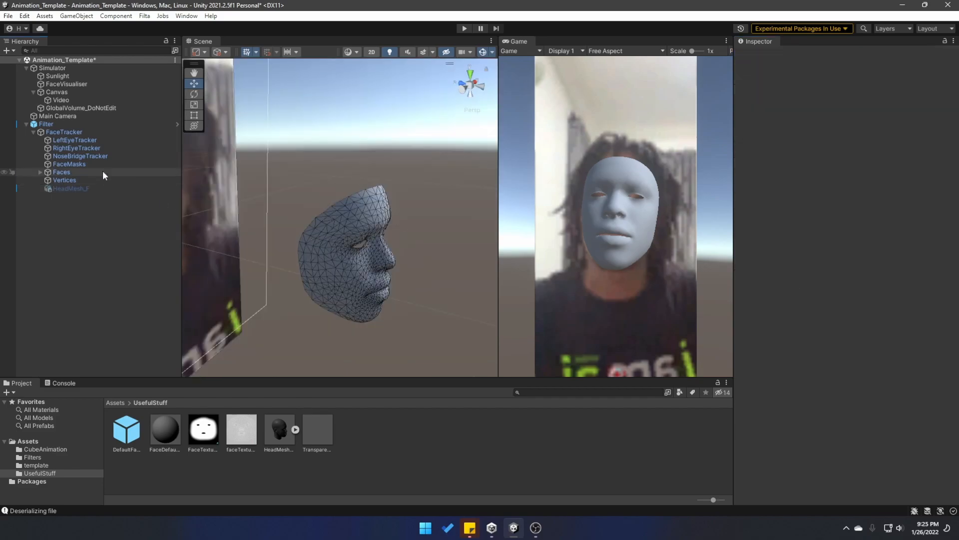
Create an empty GameObject and nest it under FaceTracker, below HeadMesh_F.
click(8, 50)
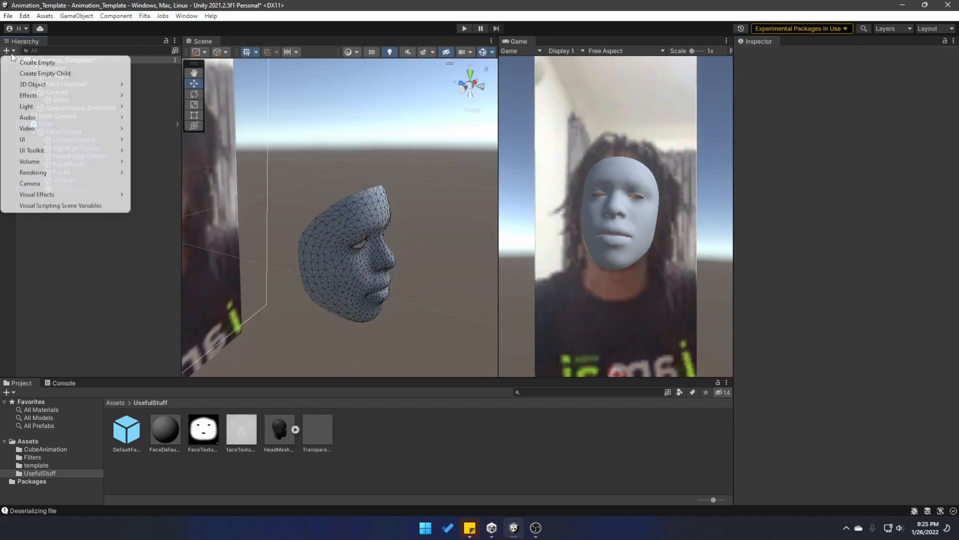
click(51, 62)
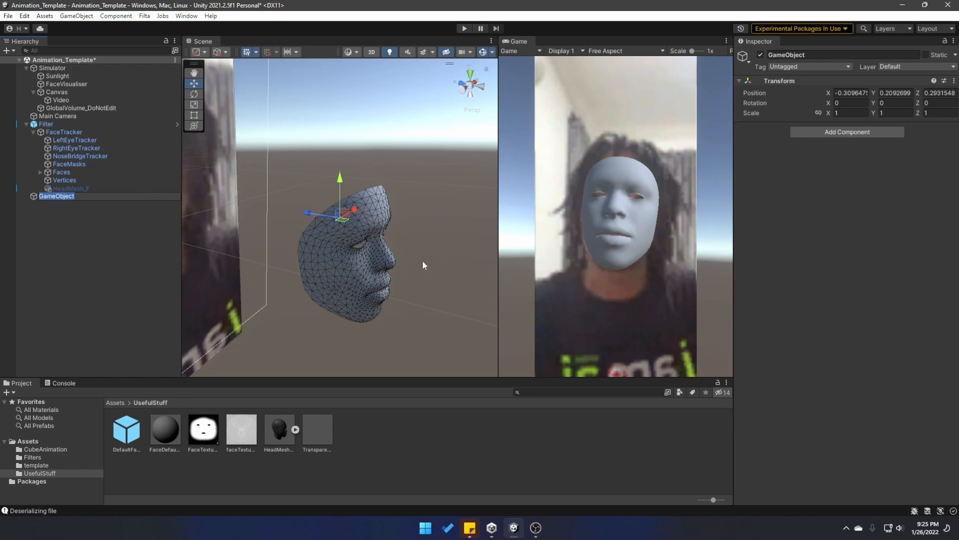
mouse_move(59, 194)
mouse_down()
mouse_move(71, 132)
mouse_move(71, 218)
mouse_move(70, 191)
mouse_up()
Copy the position of HeadMesh_F onto the empty GameObject.
click(72, 189)
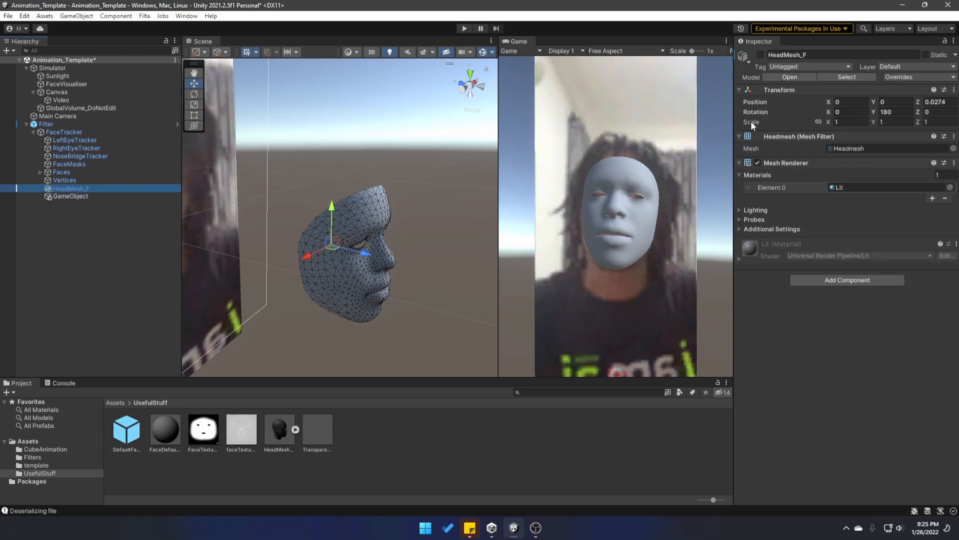
right_click(755, 100)
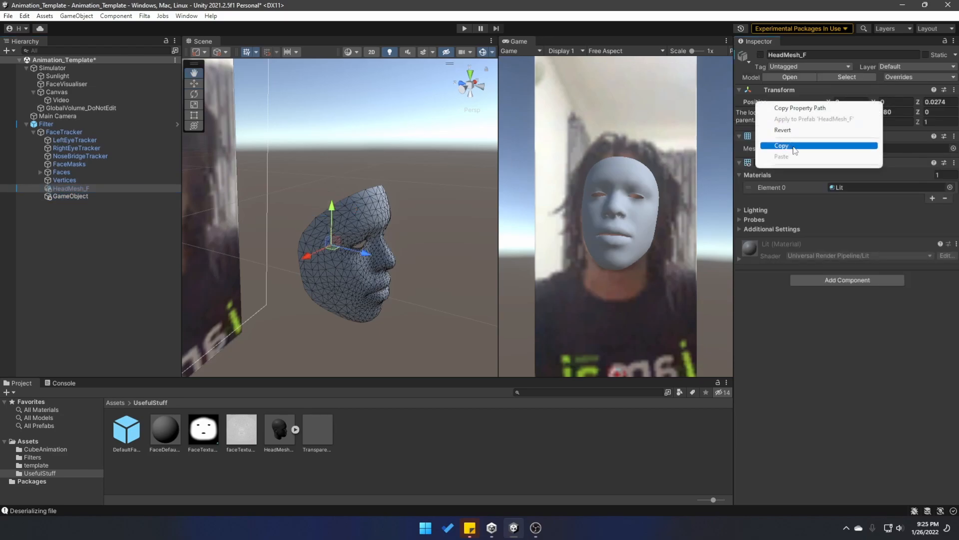
click(769, 145)
click(78, 197)
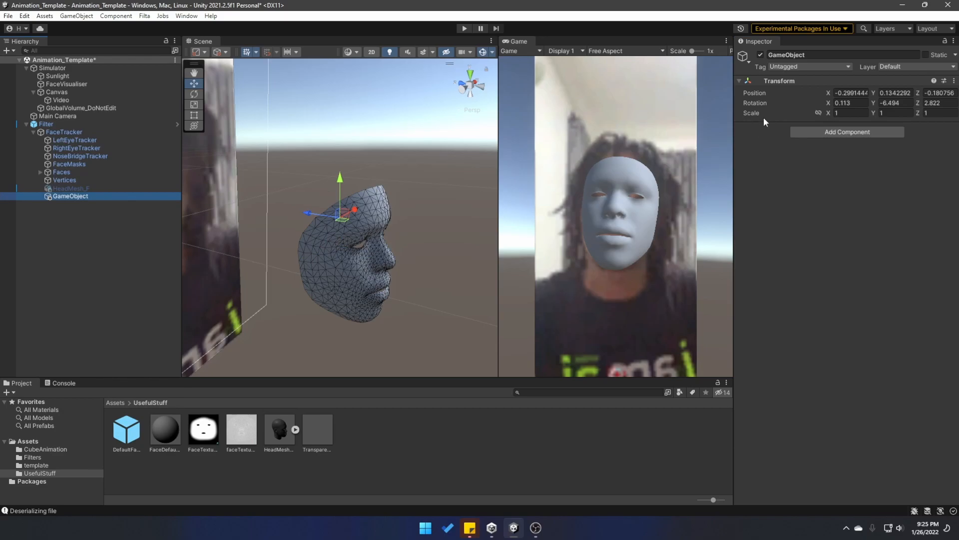
right_click(757, 91)
click(790, 125)
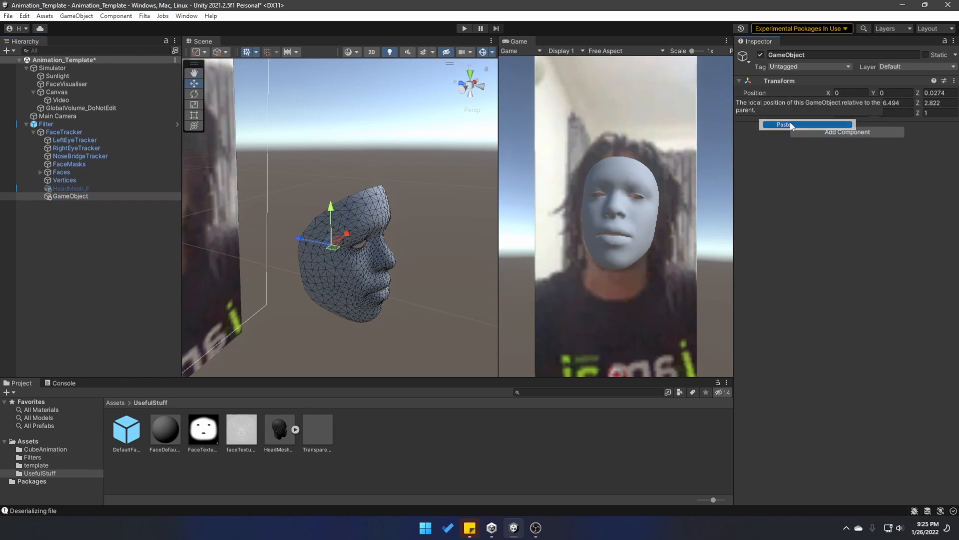
Copy the Euler rotation angles of HeadMesh_F onto the empty GameObject.
click(70, 189)
right_click(754, 111)
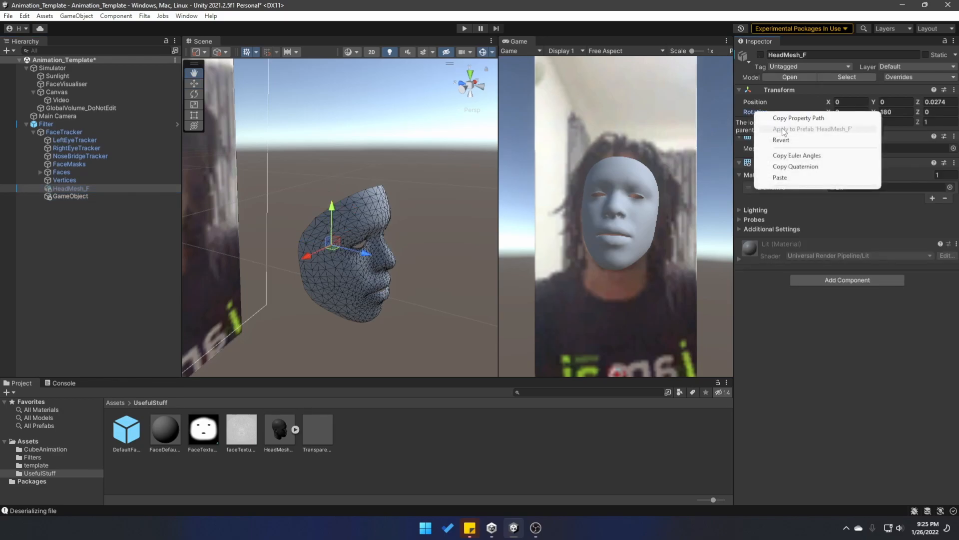
click(806, 156)
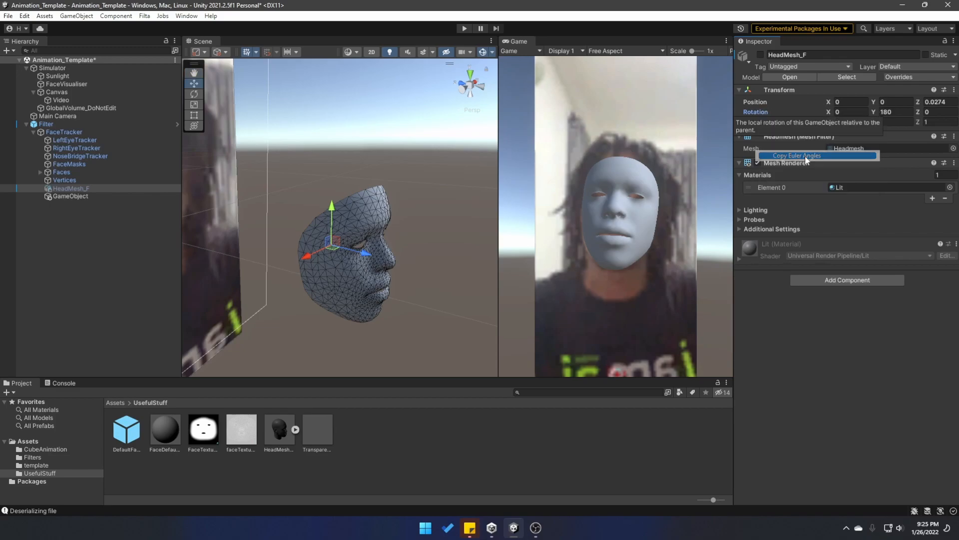
click(70, 196)
right_click(757, 103)
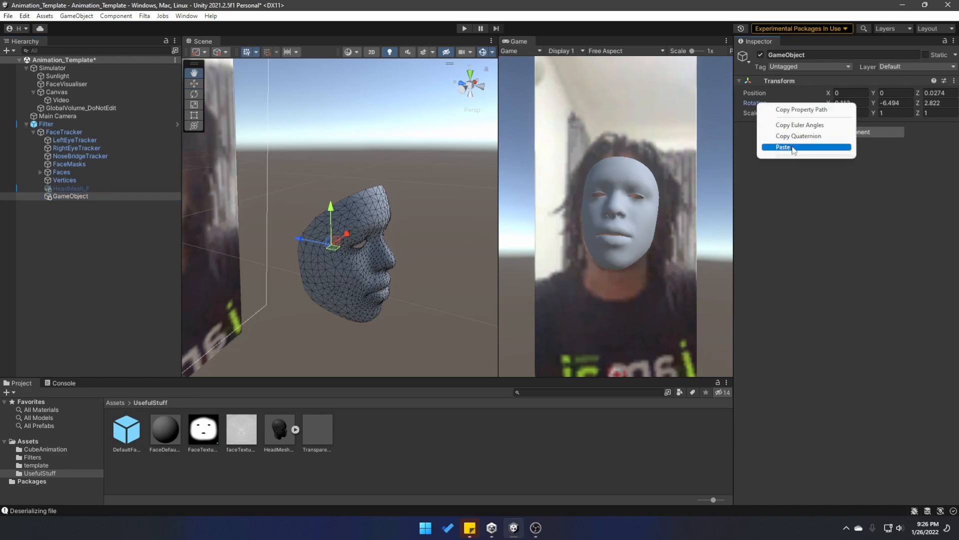
click(793, 147)
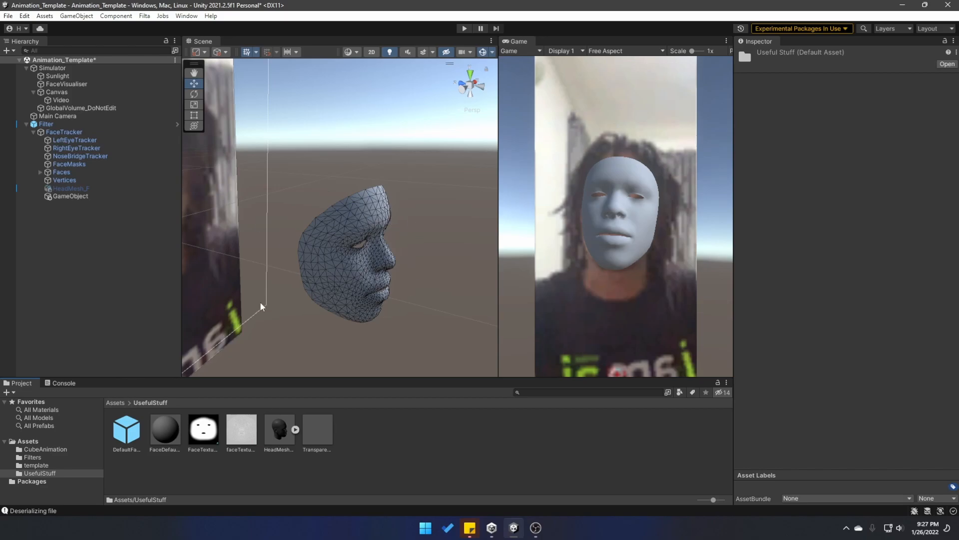
Add the Filta_Earing model from the CubeAnimation assets folder as a child of the empty GameObject.
click(115, 402)
double_click(127, 429)
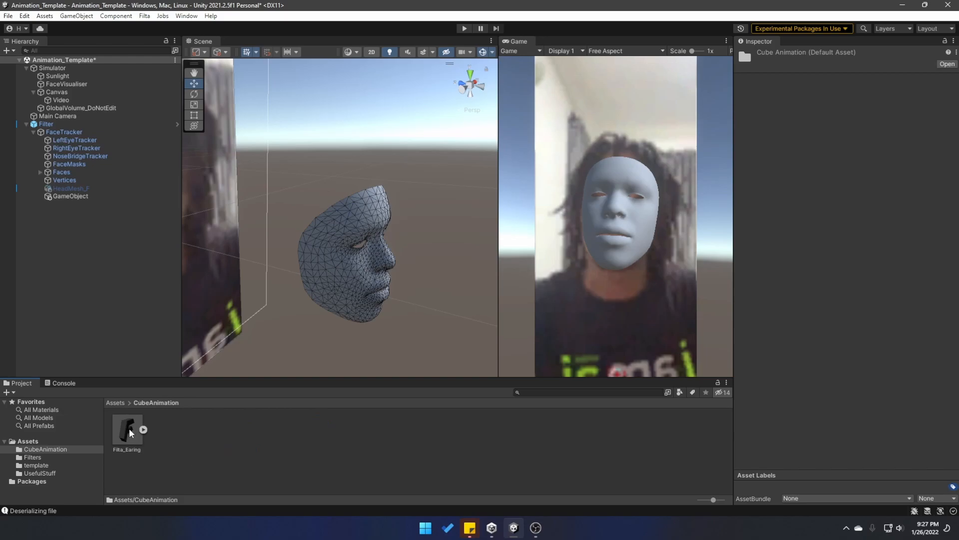
drag(129, 428, 122, 271)
drag(74, 204, 71, 197)
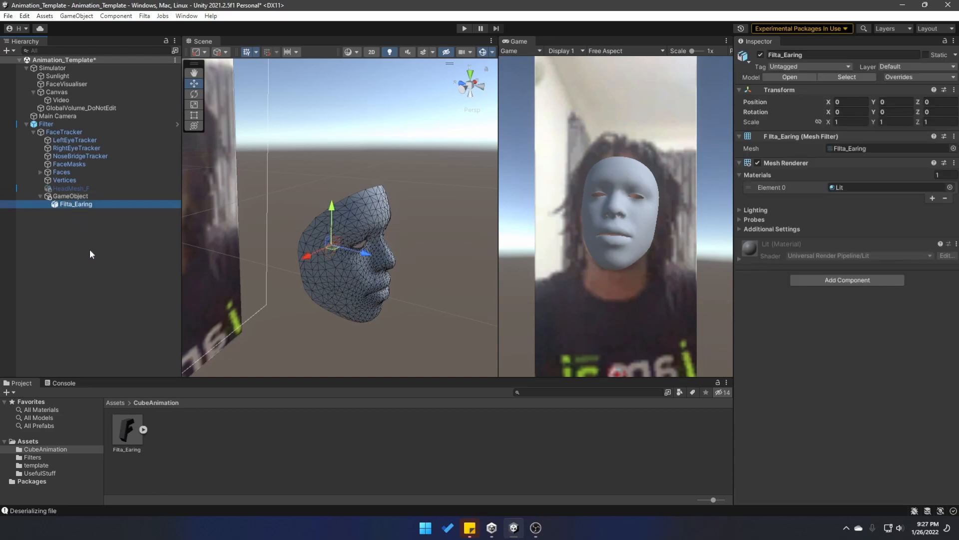
Move the Filta_Earing model forward along Z to about 0.1336, in front of the face.
drag(399, 262, 467, 279)
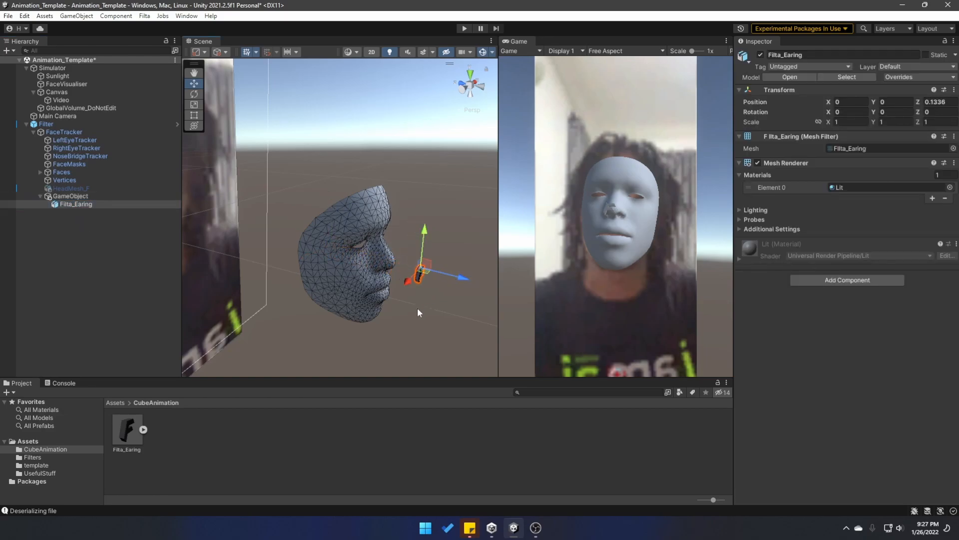
key(d)
right_drag(417, 292, 364, 308)
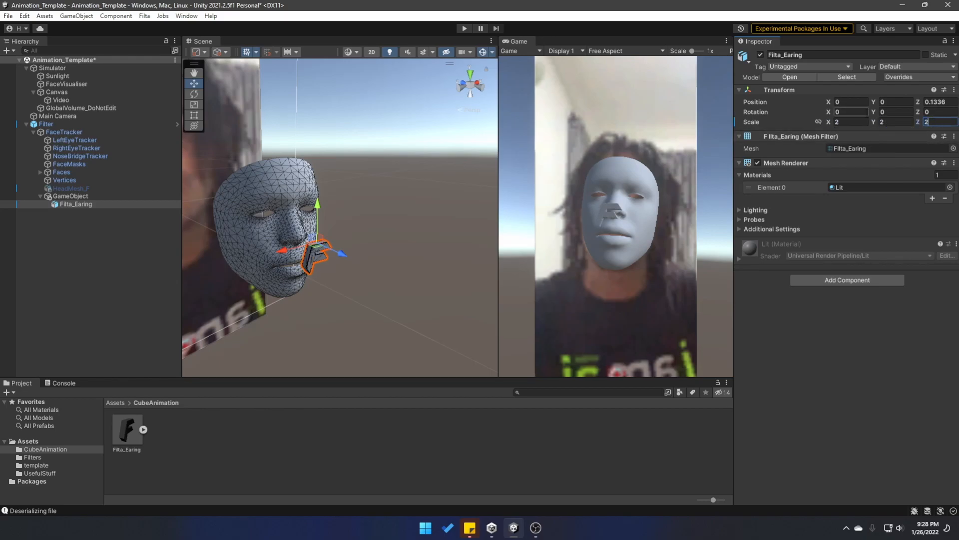
Enable constrained proportions for the Filta_Earing scale, try a uniform scale of 5, and set it back to 2.
click(818, 122)
key(BackSpace)
text(5)
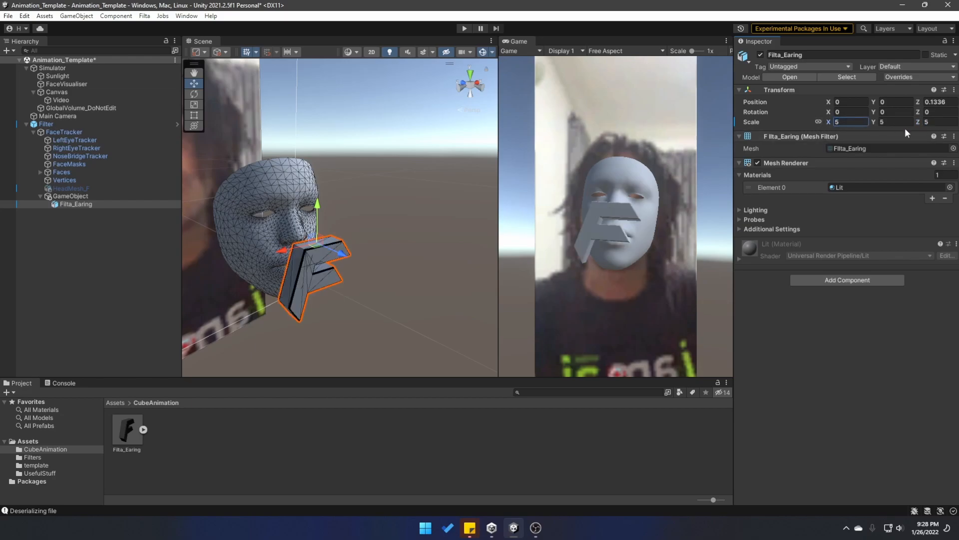
key(BackSpace)
text(2)
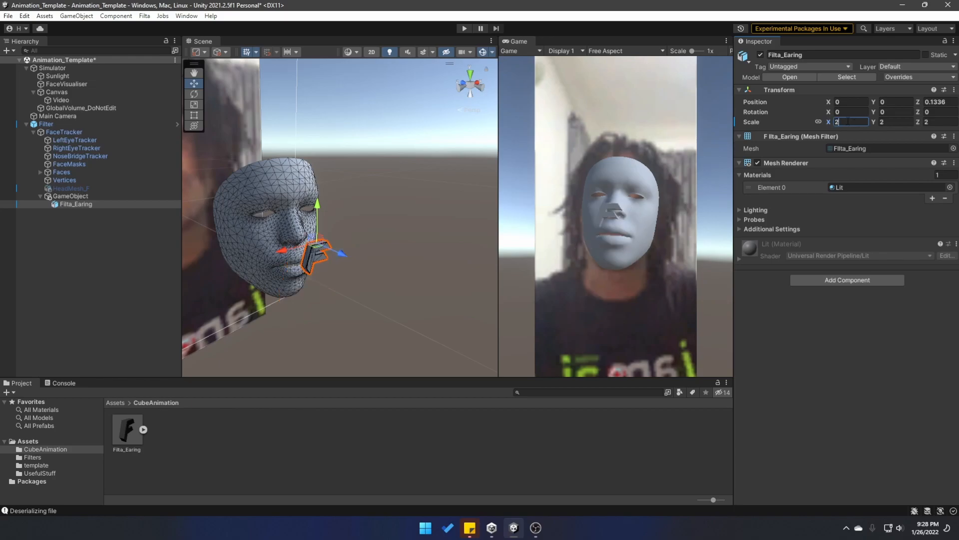
Try rotating the parent GameObject and the Filta_Earing child to compare how each one turns around its pivot.
click(92, 206)
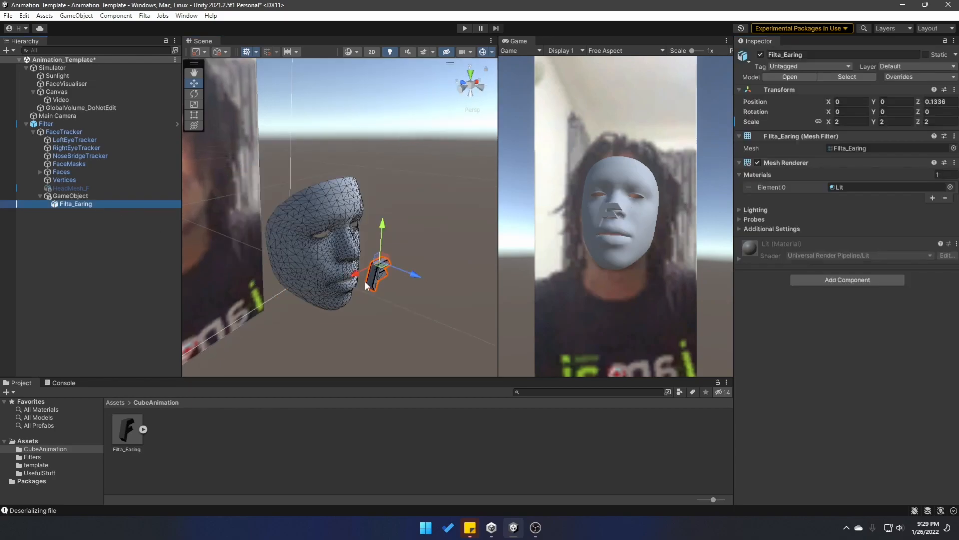
click(92, 196)
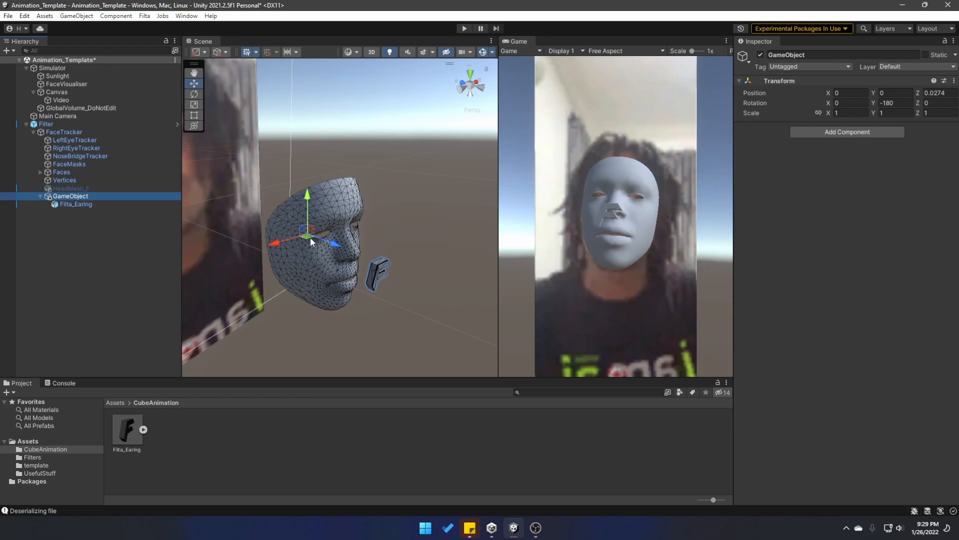
key(e)
drag(286, 250, 265, 257)
click(82, 205)
drag(360, 289, 333, 296)
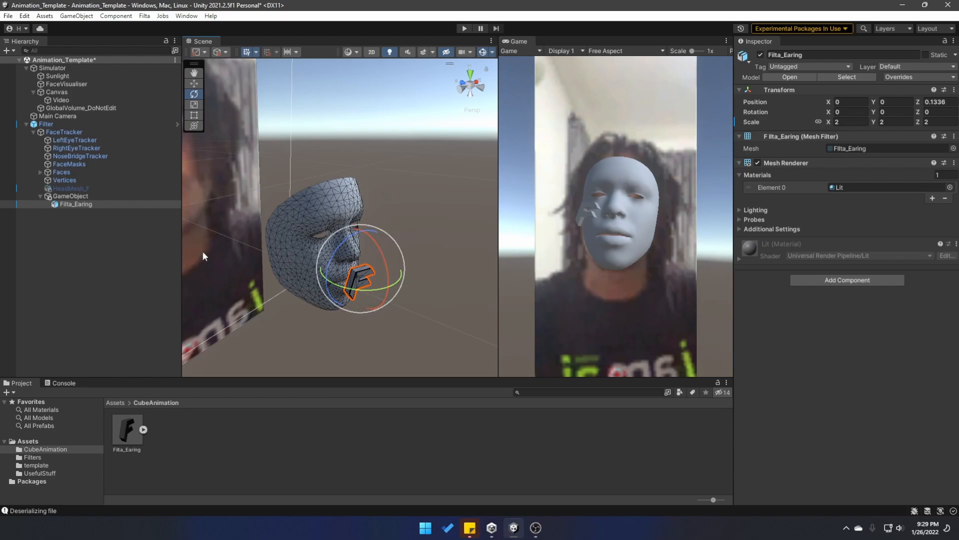
click(75, 196)
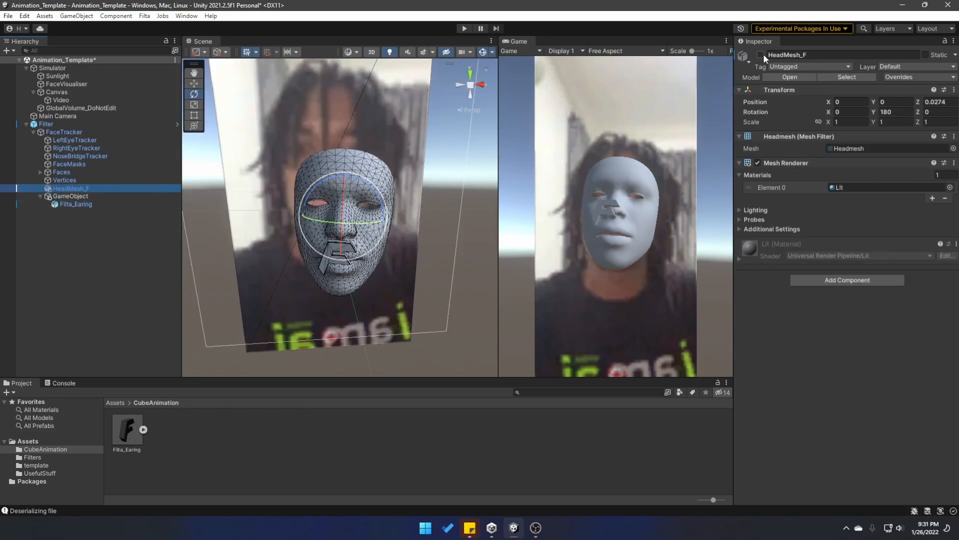
Reactivate HeadMesh_F and swing the earring around the head by rotating its parent GameObject to about 219.86 on Y.
click(762, 55)
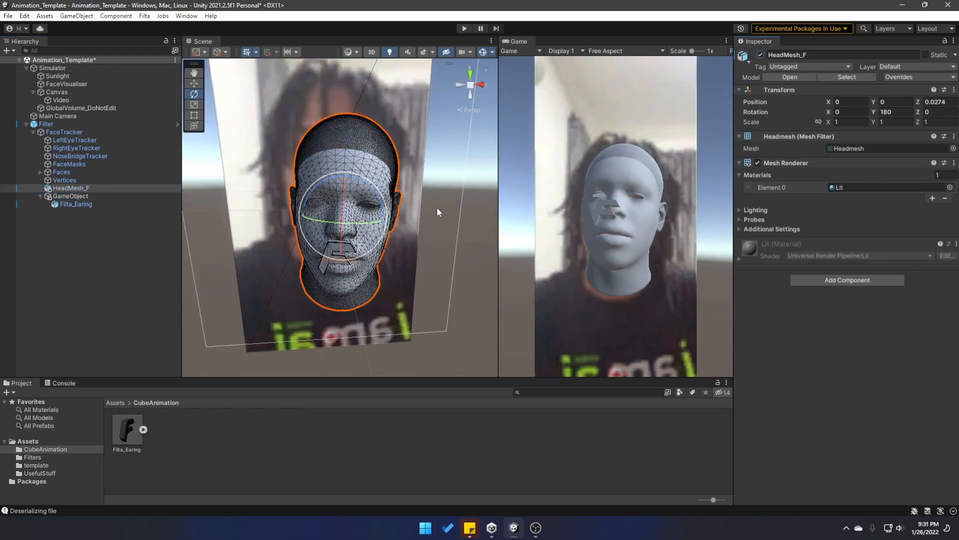
alt+drag(401, 222, 451, 232)
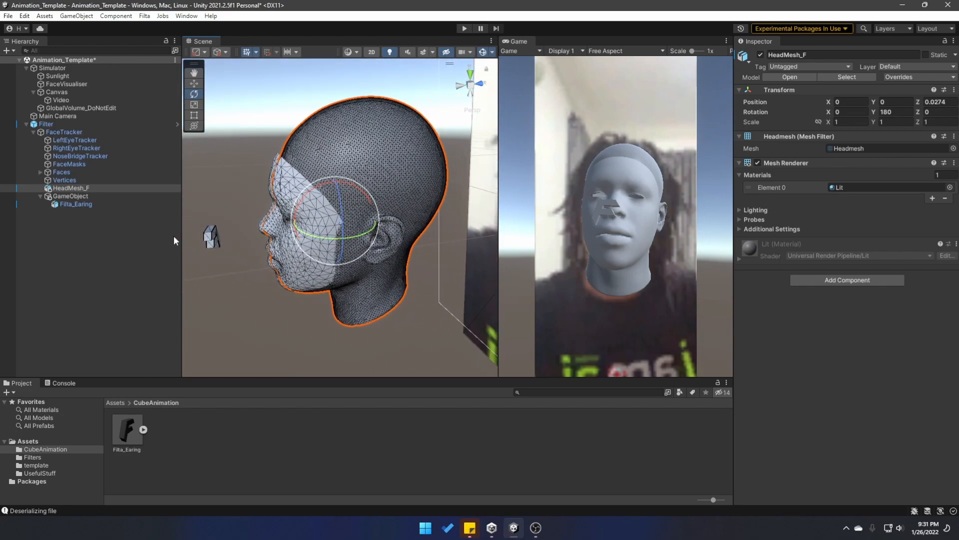
double_click(76, 196)
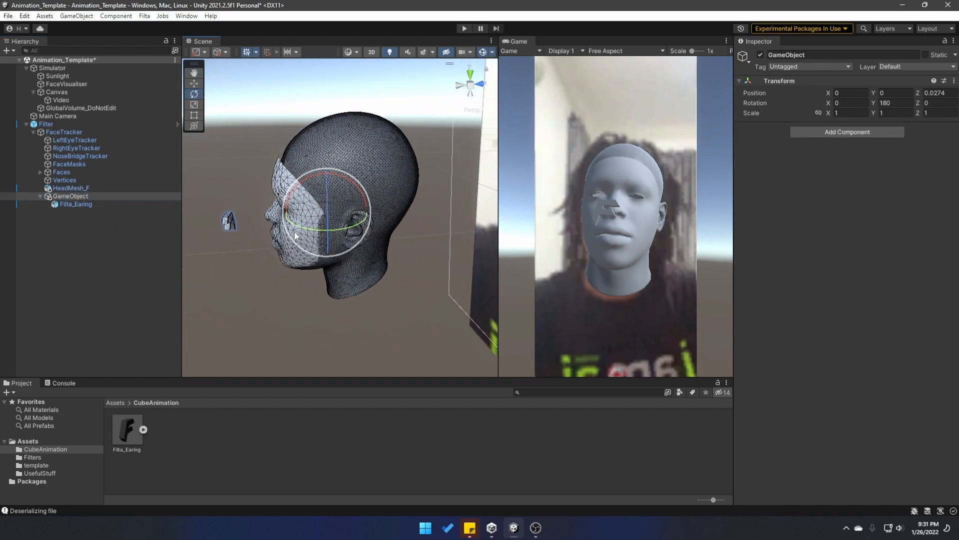
drag(298, 229, 115, 225)
alt+drag(209, 202, 467, 183)
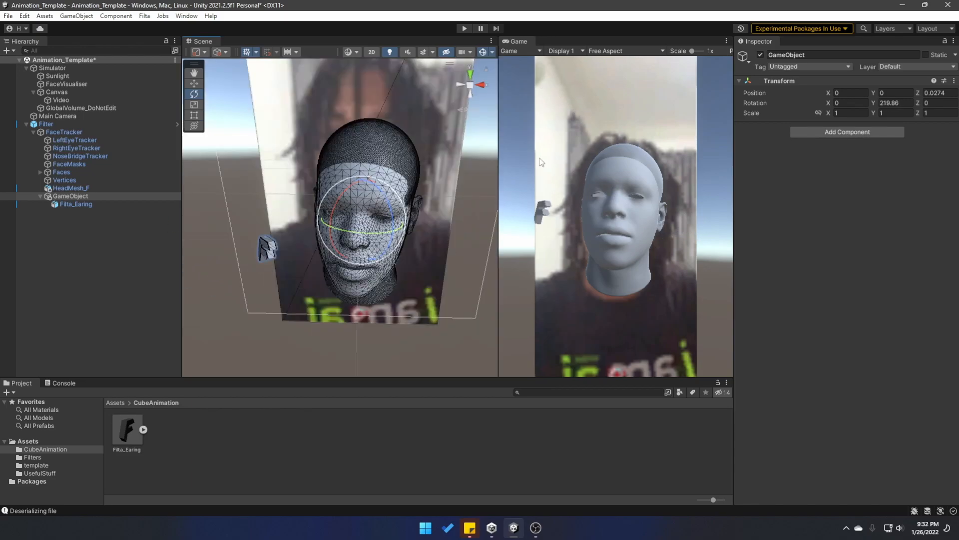
Try docking the Game view as a tab with the Scene view, comparing both tabs, and place the two side by side again.
drag(516, 41, 241, 44)
click(198, 41)
click(235, 40)
click(202, 42)
click(239, 41)
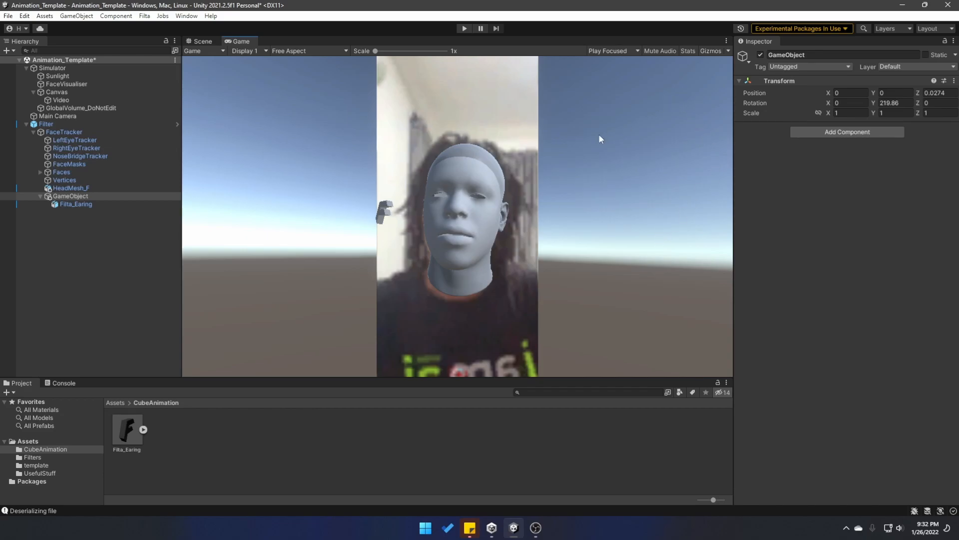
drag(245, 41, 605, 148)
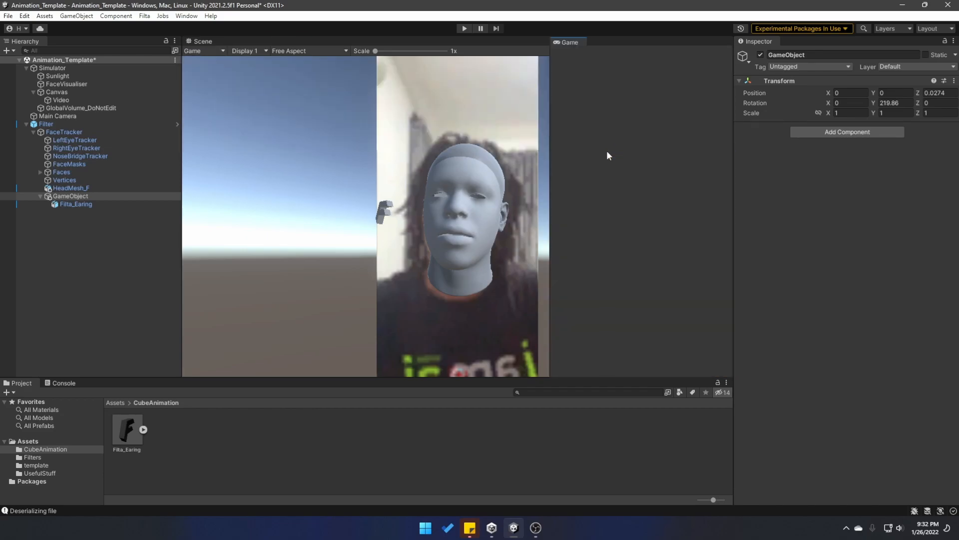
drag(672, 177, 672, 178)
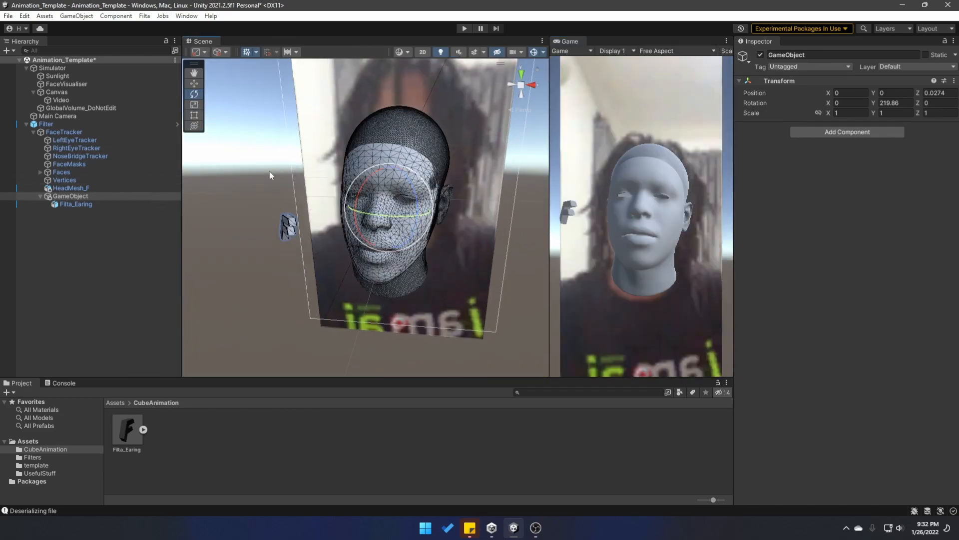
Set the parent GameObject's Y rotation to 180 and rename it Object1.
click(892, 103)
text(180)
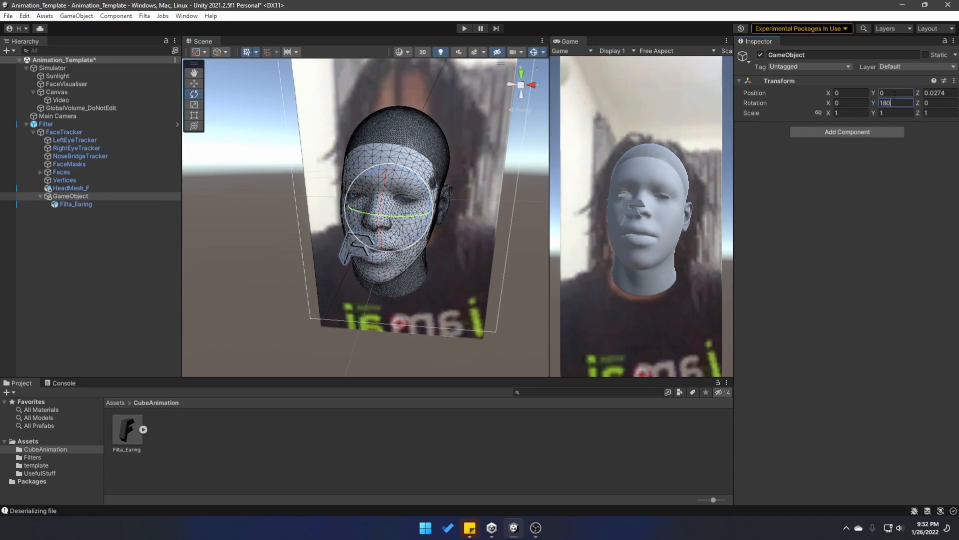
double_click(72, 196)
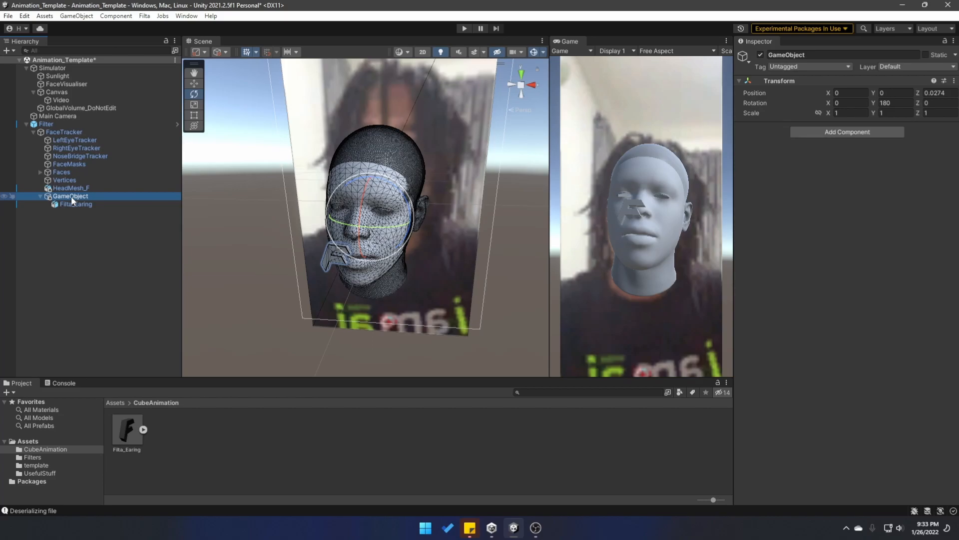
click(72, 197)
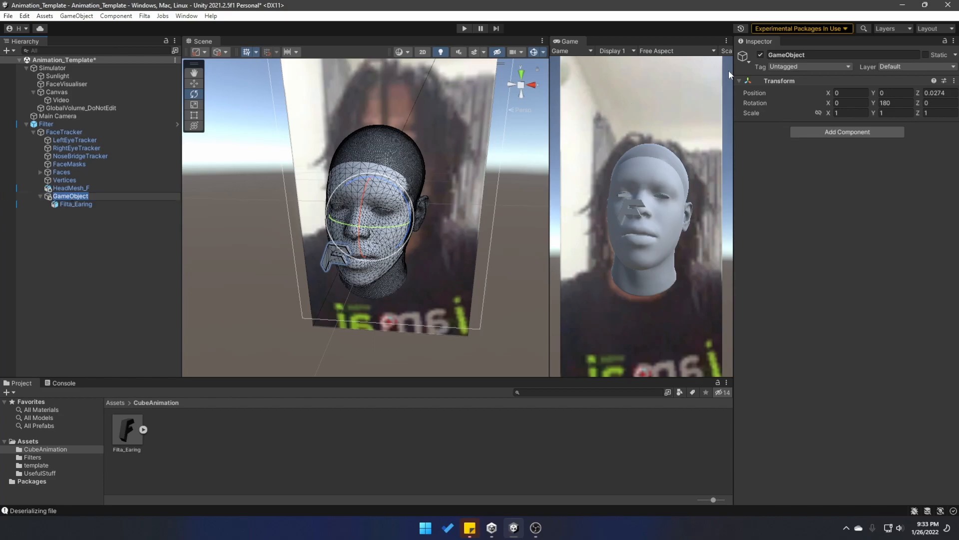
click(799, 54)
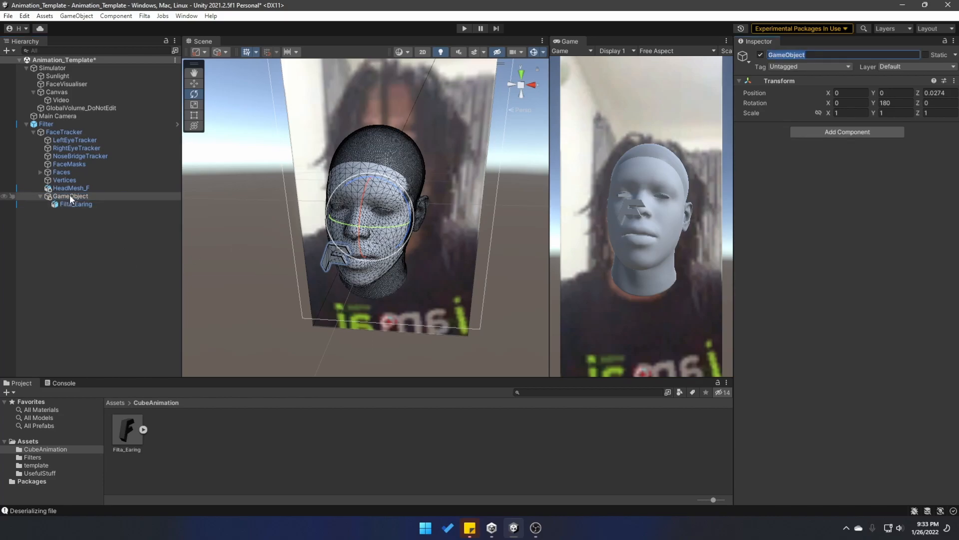
click(70, 196)
click(74, 196)
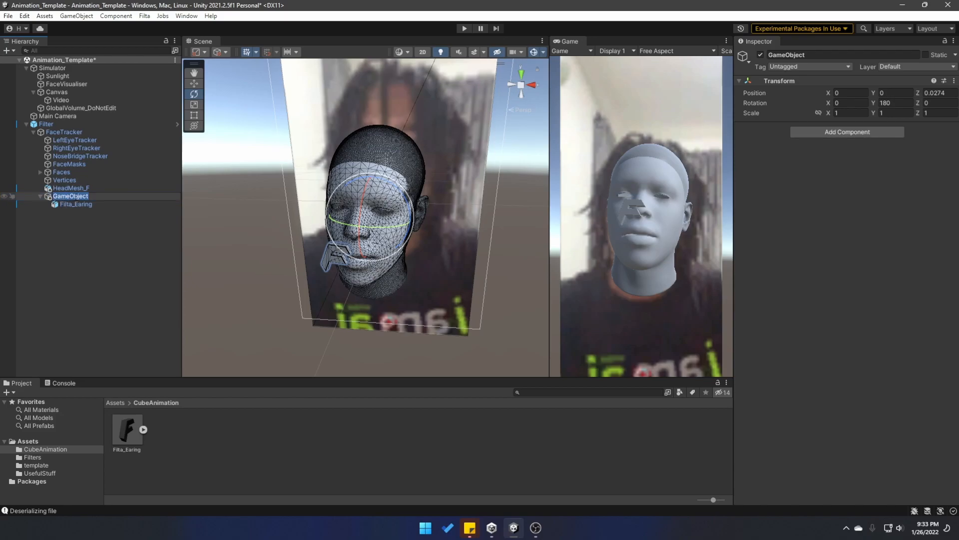
text(Object1)
key(Return)
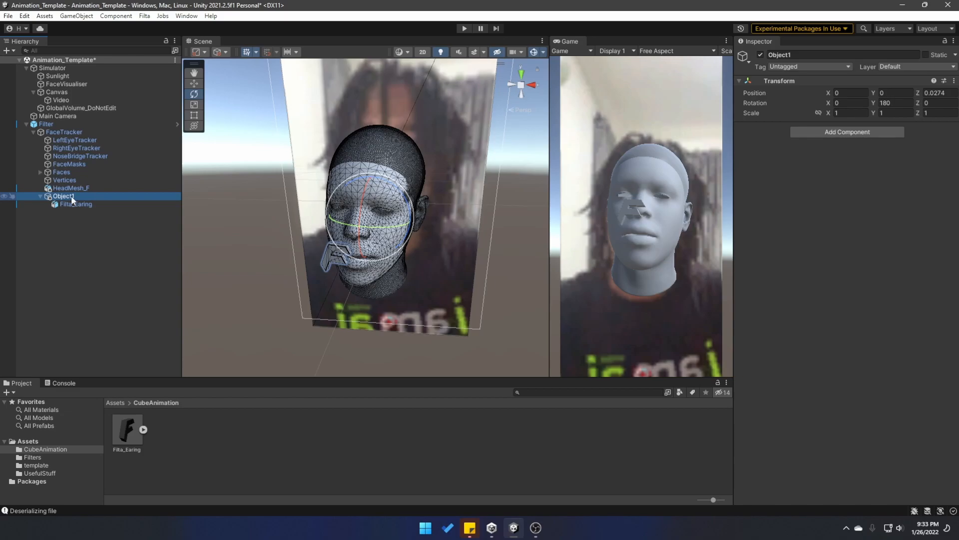
Open the Animation window and dock it between Project and Console.
click(187, 15)
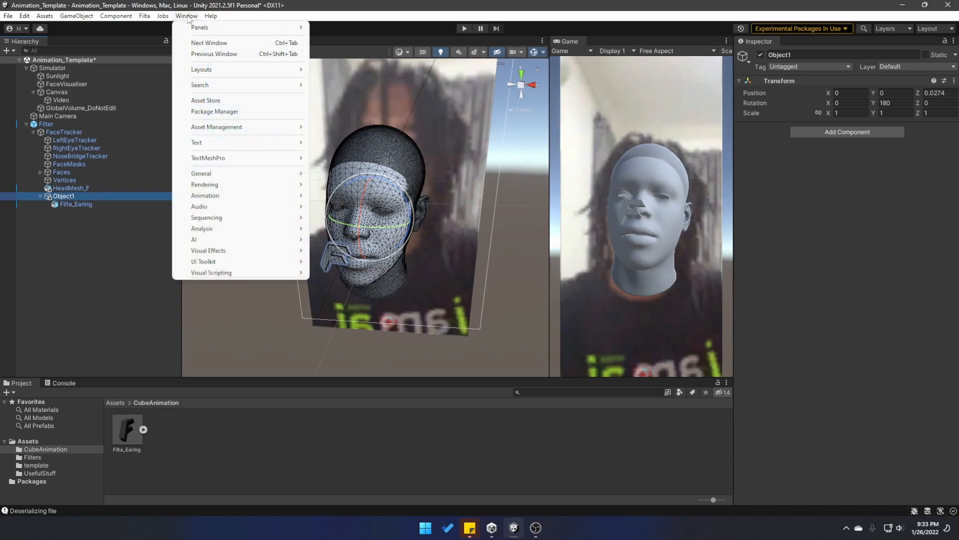
mouse_move(234, 196)
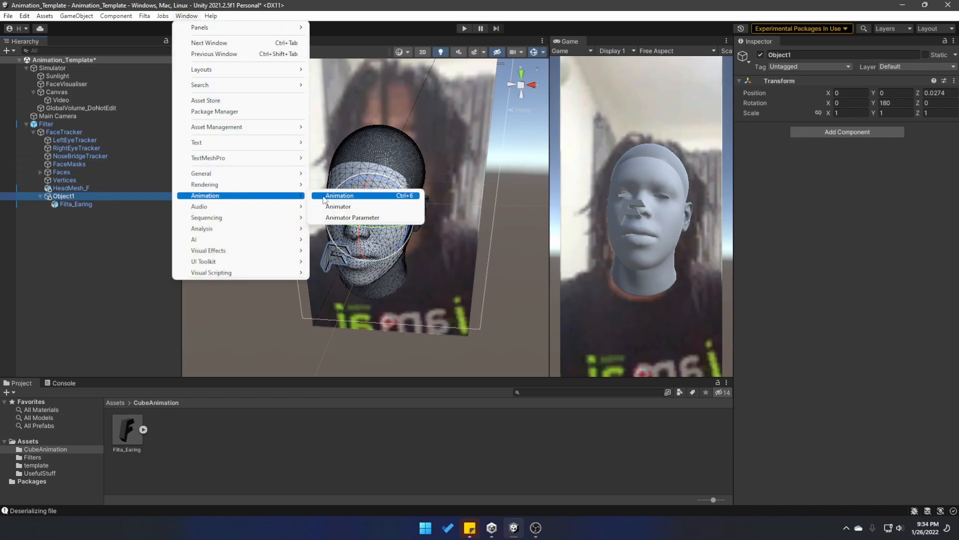
click(406, 196)
drag(283, 223, 49, 382)
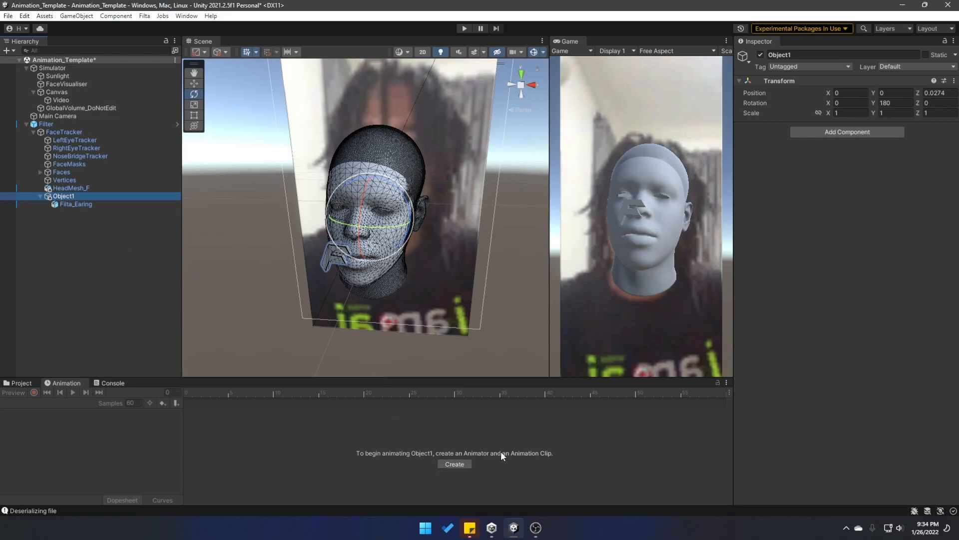
Create an animation clip for Object1 named OriginRotation in the CubeAnimation folder.
click(455, 463)
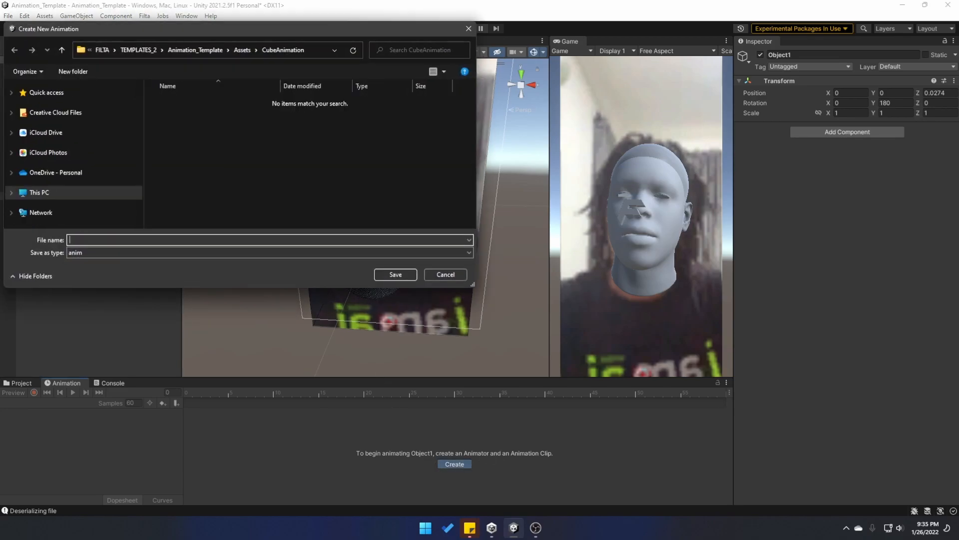
text(OriginRotation)
key(Return)
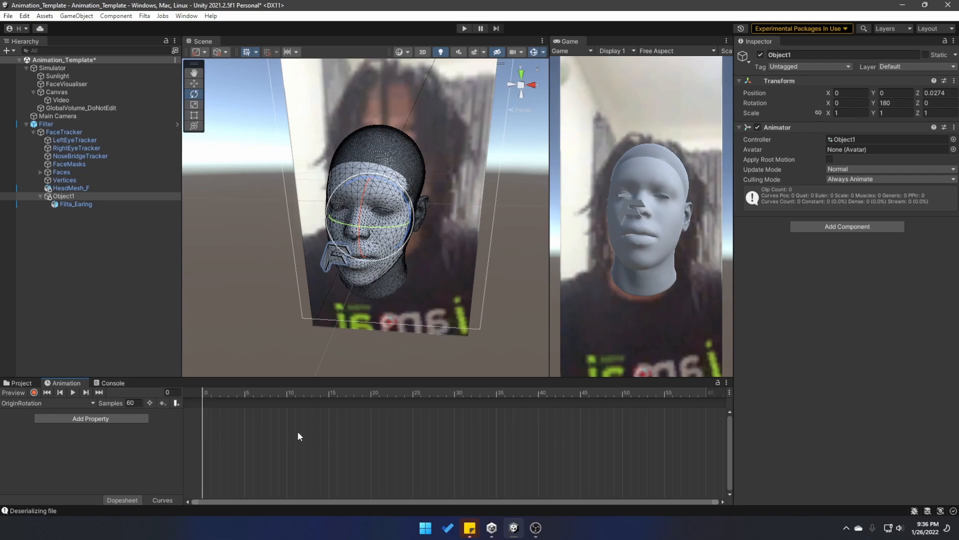
Try showing the animation timeline in seconds and switch it back to frames.
click(729, 392)
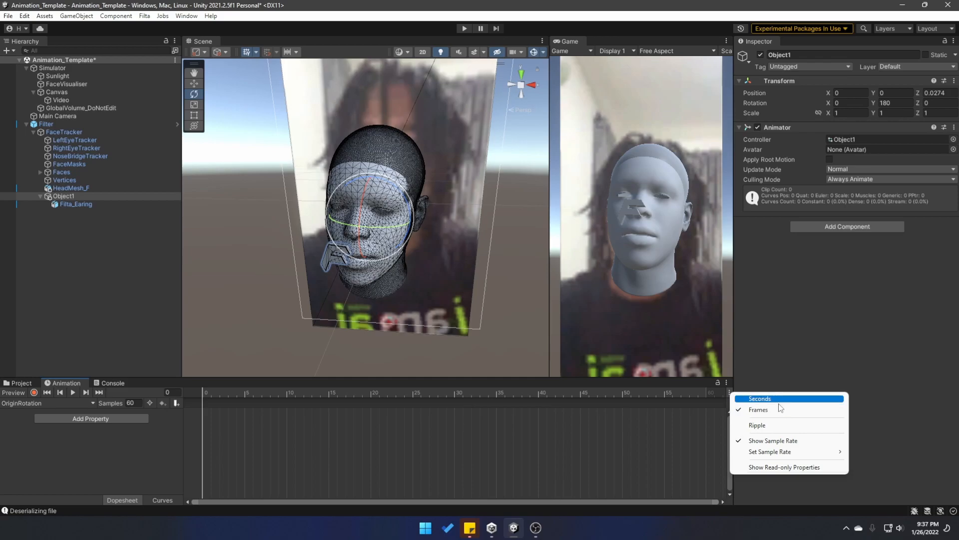
click(764, 399)
click(730, 394)
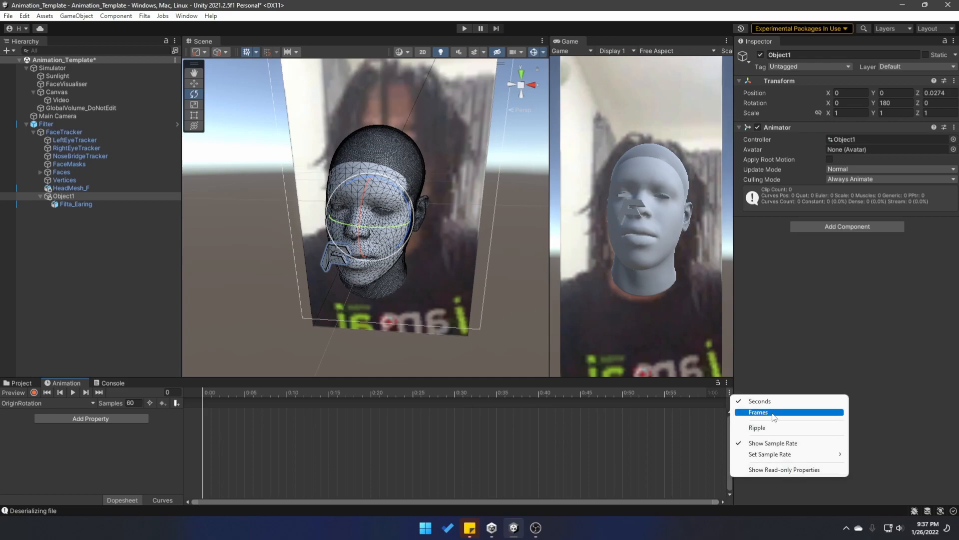
click(771, 412)
Set the OriginRotation clip's sample rate to 30.
click(729, 392)
mouse_move(796, 453)
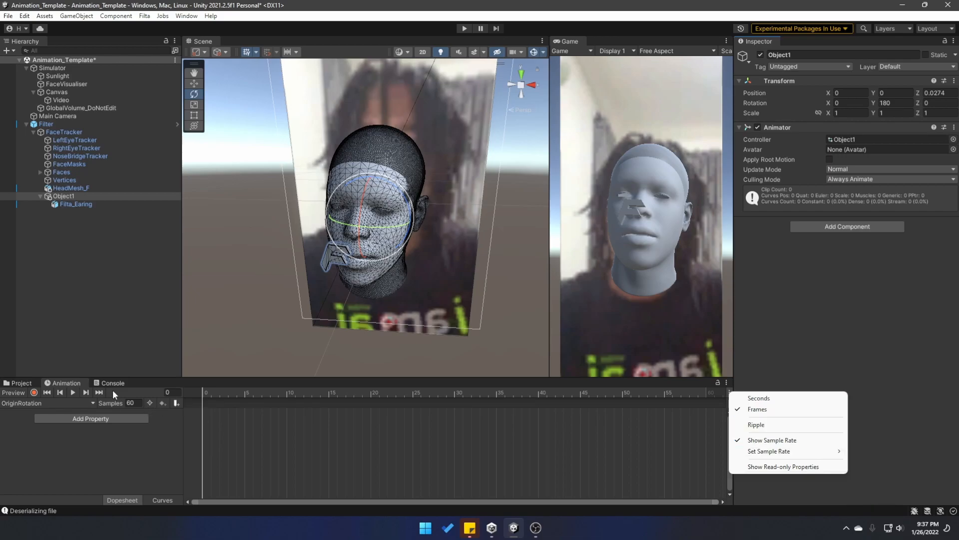
click(116, 406)
click(131, 404)
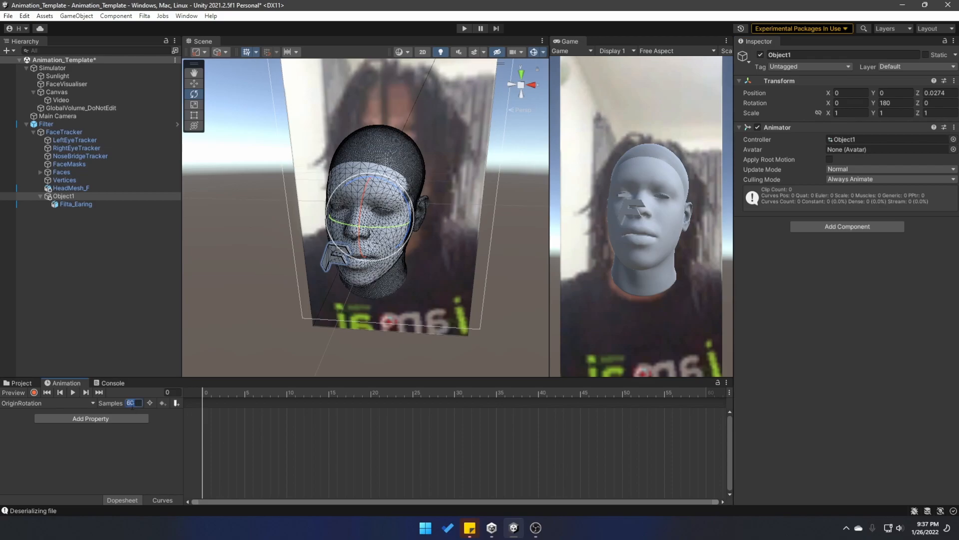
text(30)
key(Return)
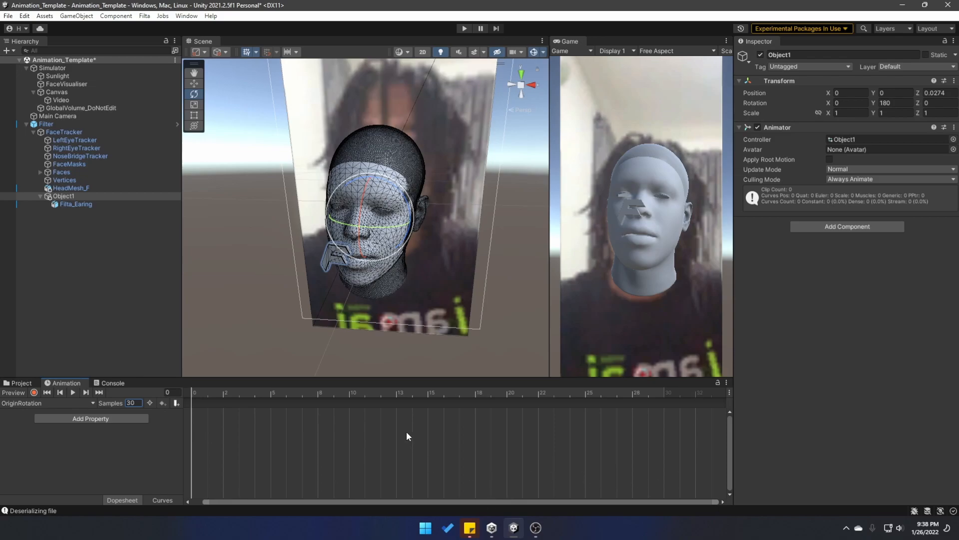
Add Object1's Transform Rotation property to the OriginRotation clip.
alt+scroll(409, 438, up, 7)
alt+scroll(406, 439, down, 11)
alt+scroll(408, 438, down, 12)
alt+scroll(414, 435, down, 4)
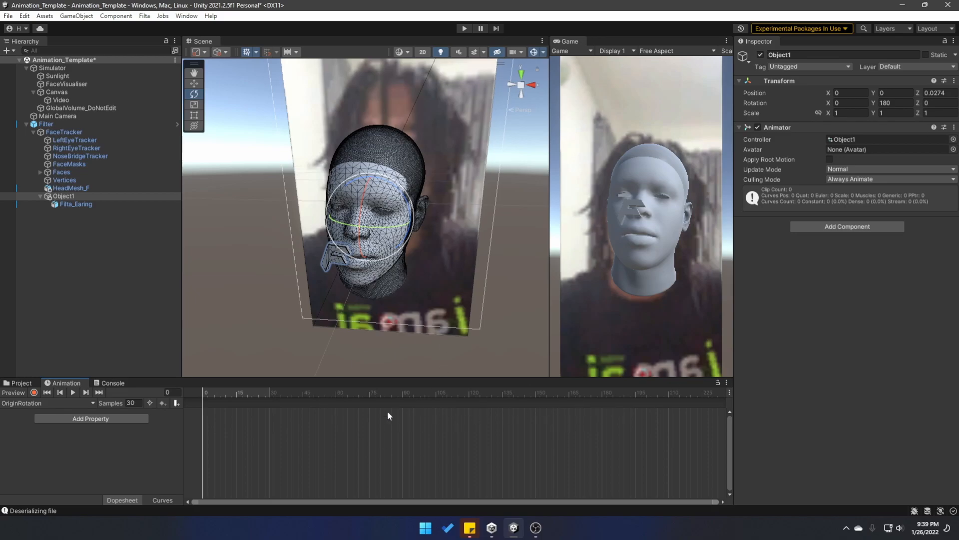
click(70, 194)
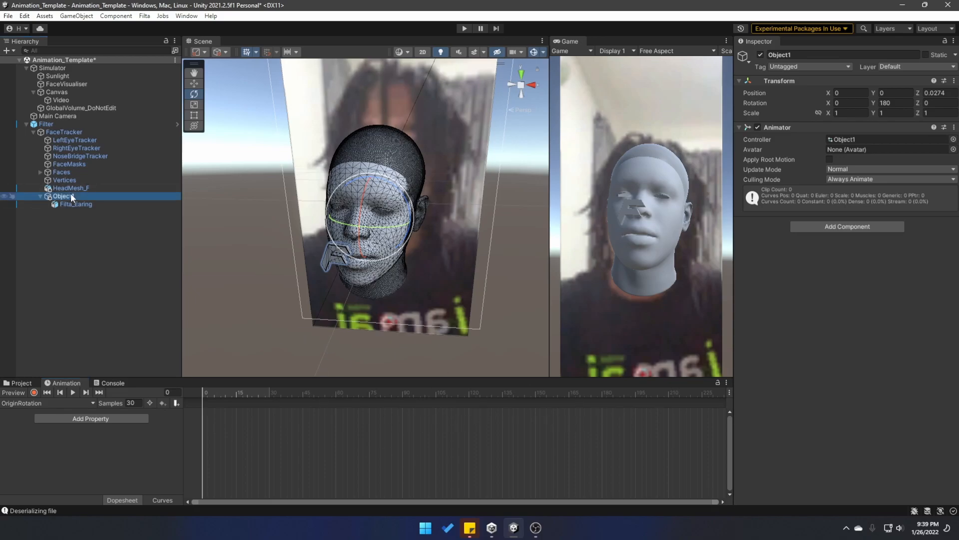
click(97, 420)
click(154, 396)
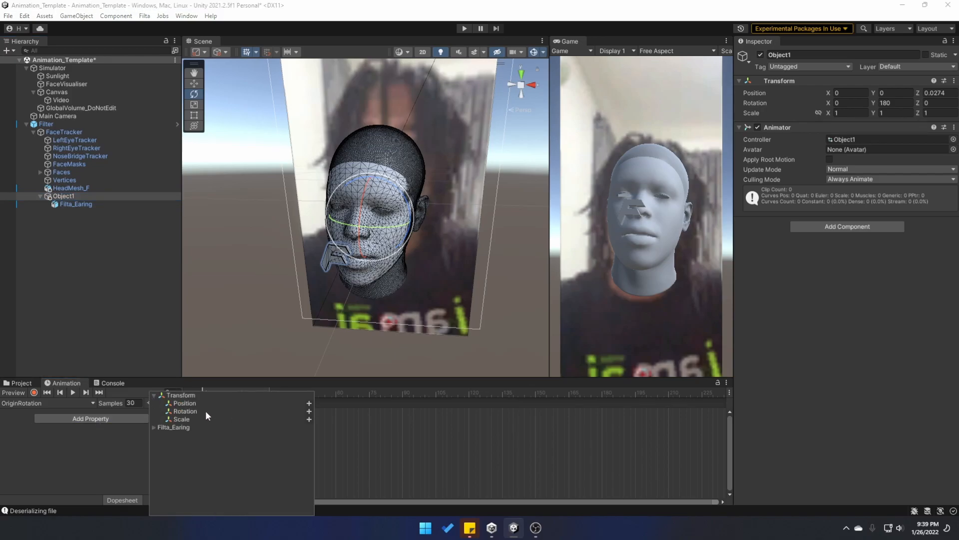
click(308, 410)
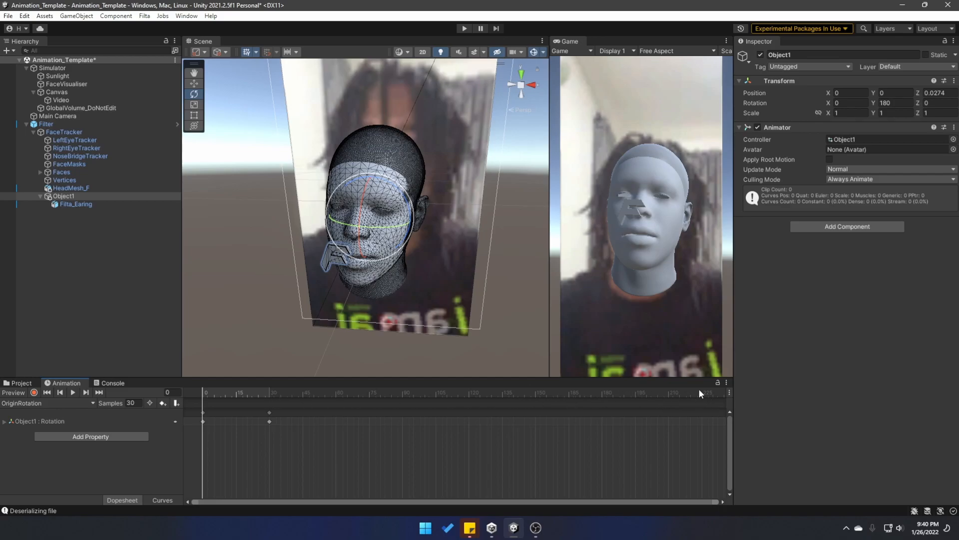
Move the playhead to frame 360 and add a rotation keyframe there.
drag(203, 390, 246, 389)
click(247, 391)
click(169, 392)
text(0*12)
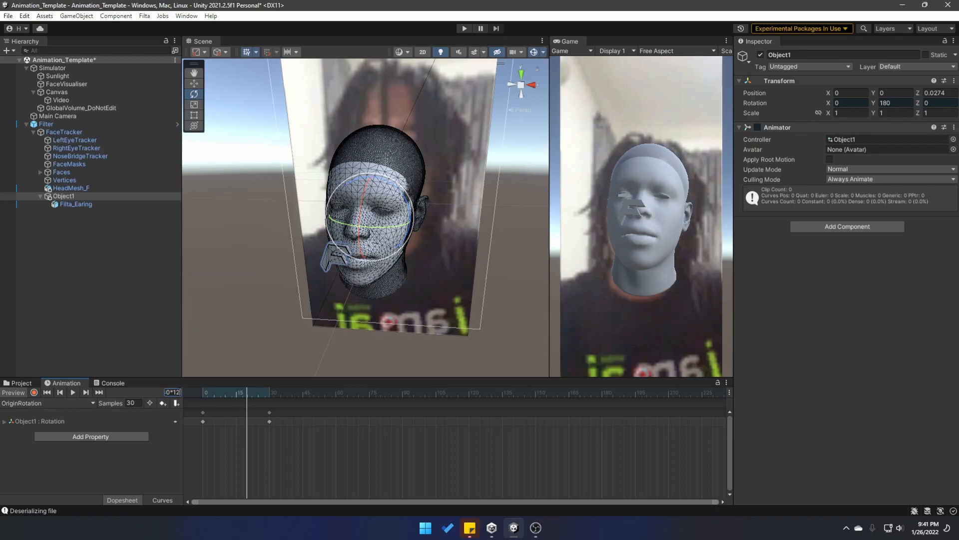
key(Return)
click(162, 403)
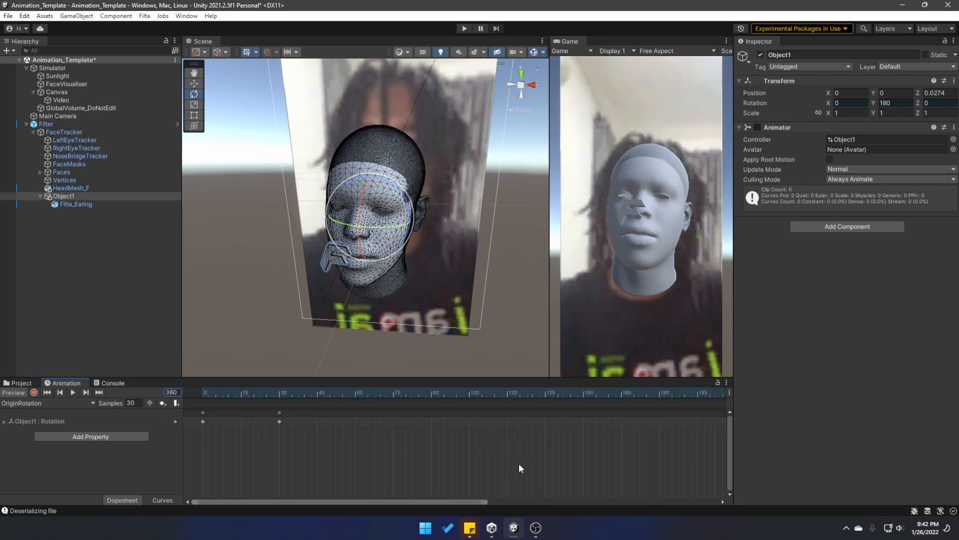
Delete the rotation keyframe at frame 30 so only the start and frame 360 keyframes remain.
drag(484, 502, 722, 502)
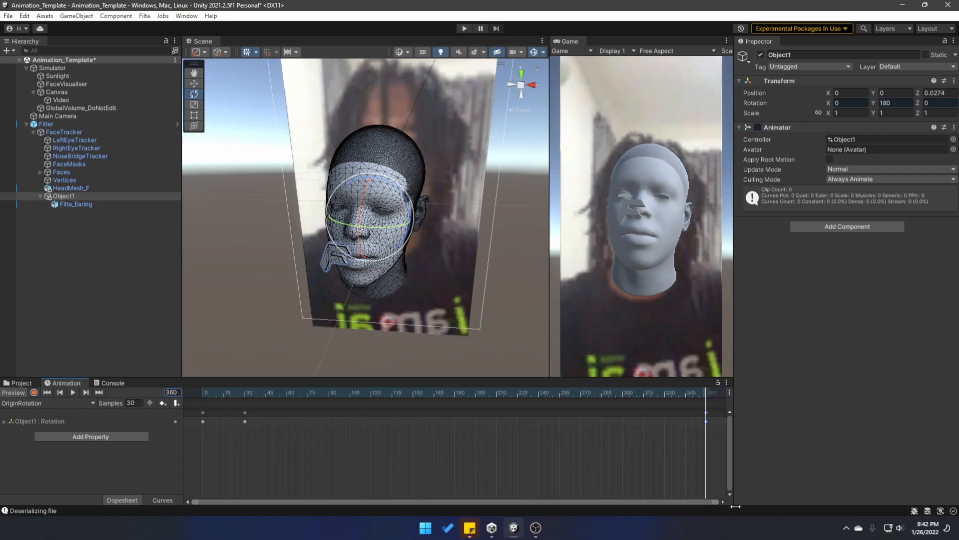
click(702, 428)
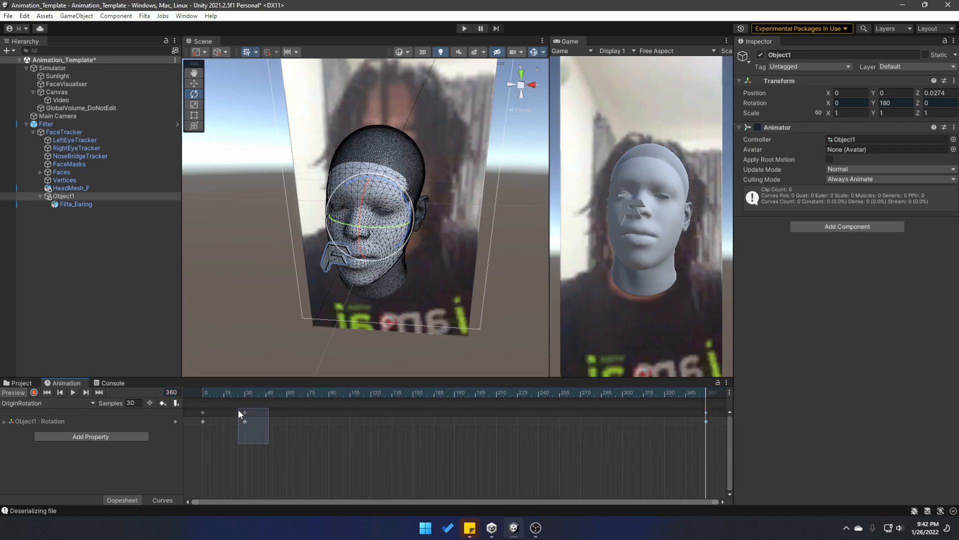
drag(238, 410, 238, 408)
key(Delete)
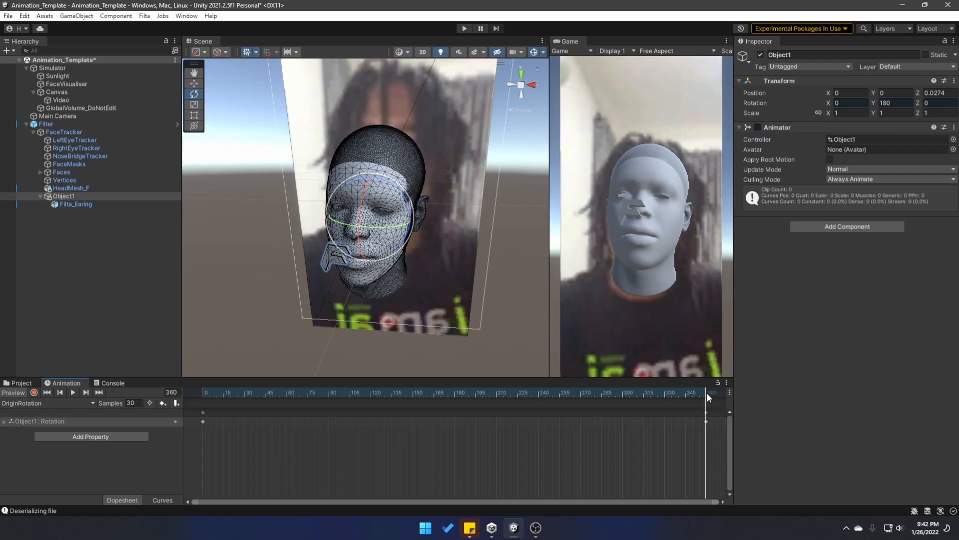
Set Rotation.y at the frame 360 keyframe to 540 and play the clip from the start.
click(4, 421)
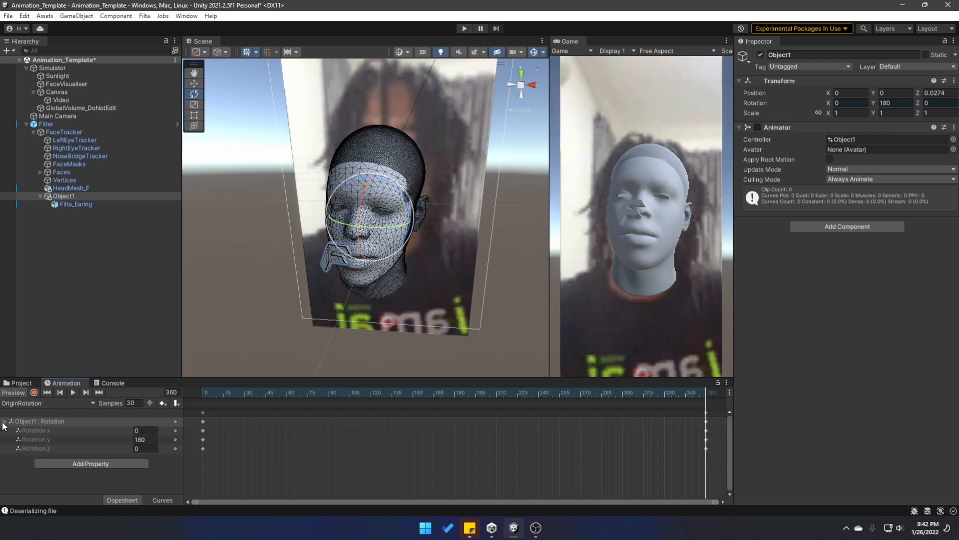
click(144, 439)
text(+360)
key(Return)
click(47, 393)
click(72, 392)
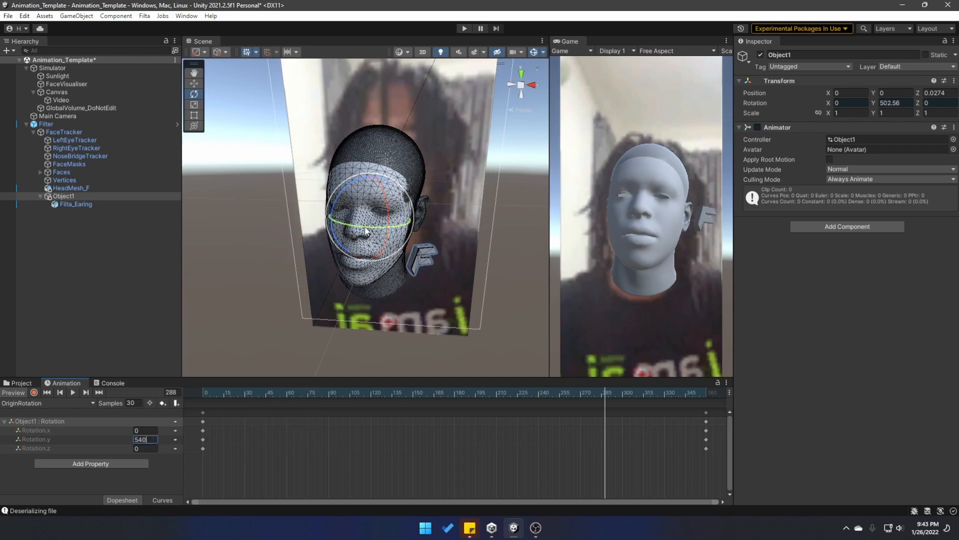
Reverse the spin by subtracting one full turn from 180 for Rotation.y at frame 360, and preview the clip with Object1 deselected.
click(86, 393)
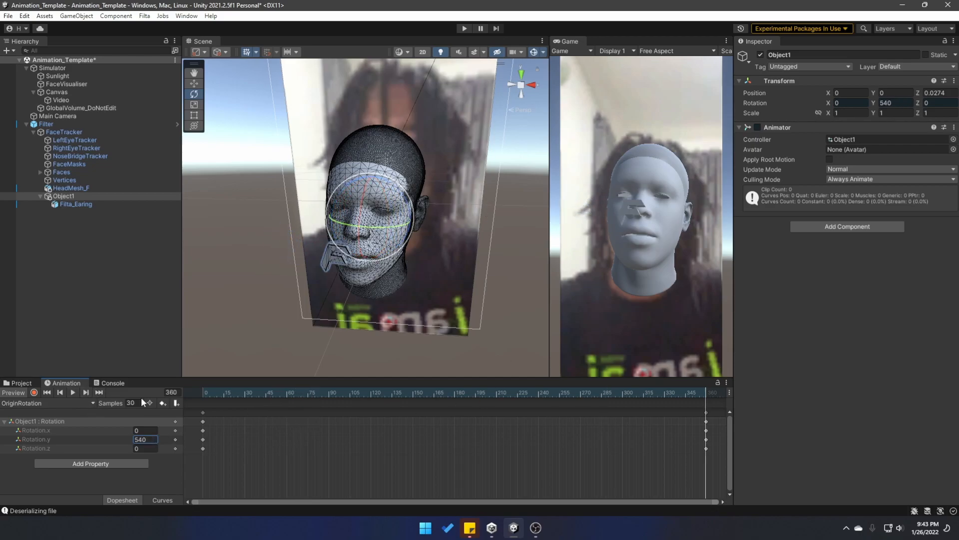
double_click(149, 439)
text(180)
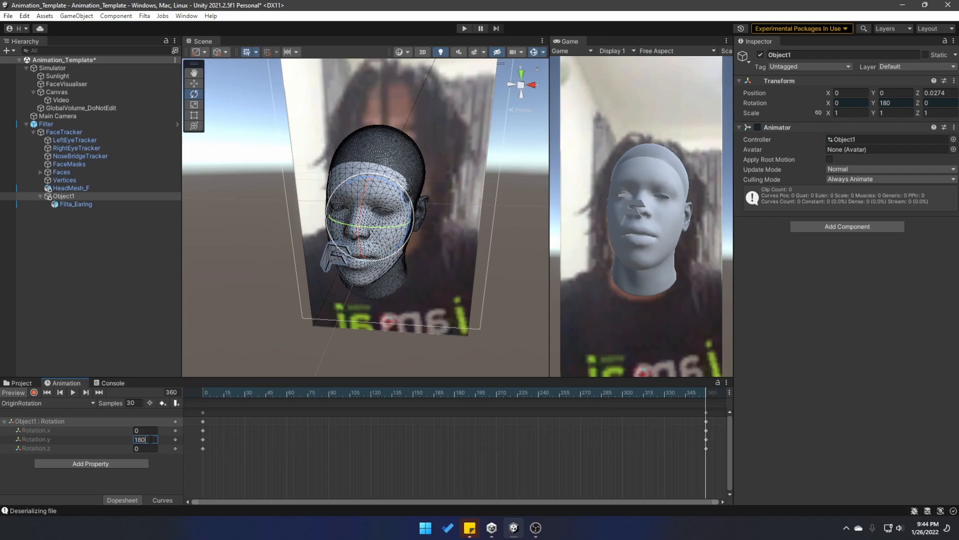
key(Return)
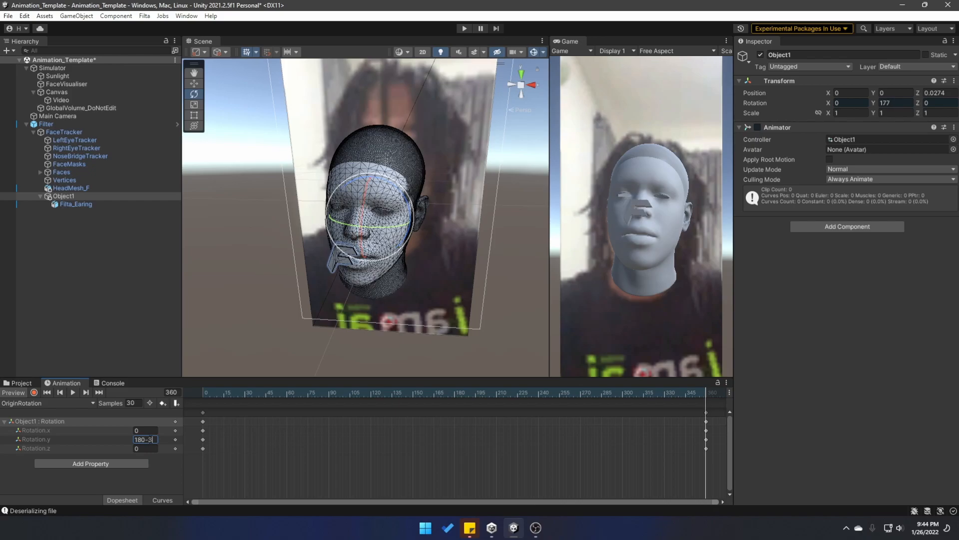
click(72, 394)
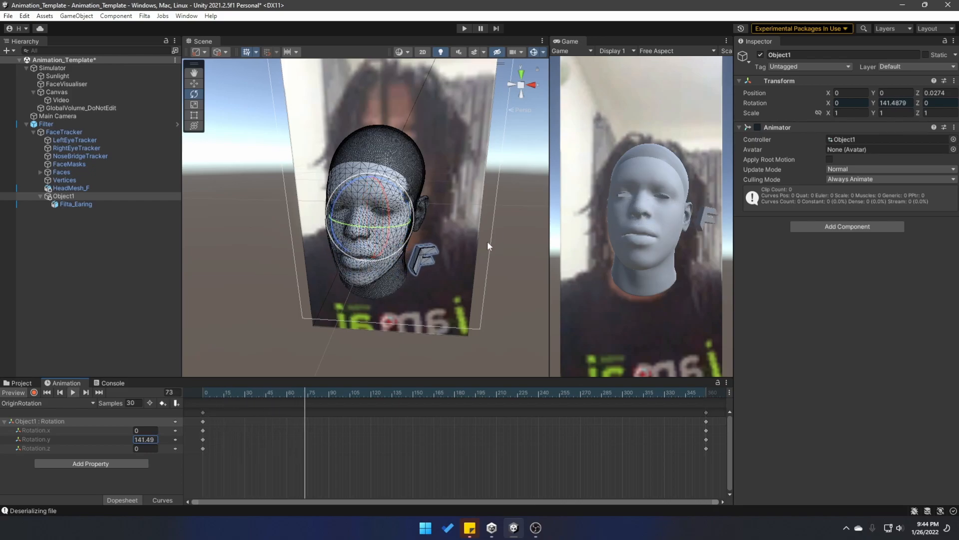
click(418, 302)
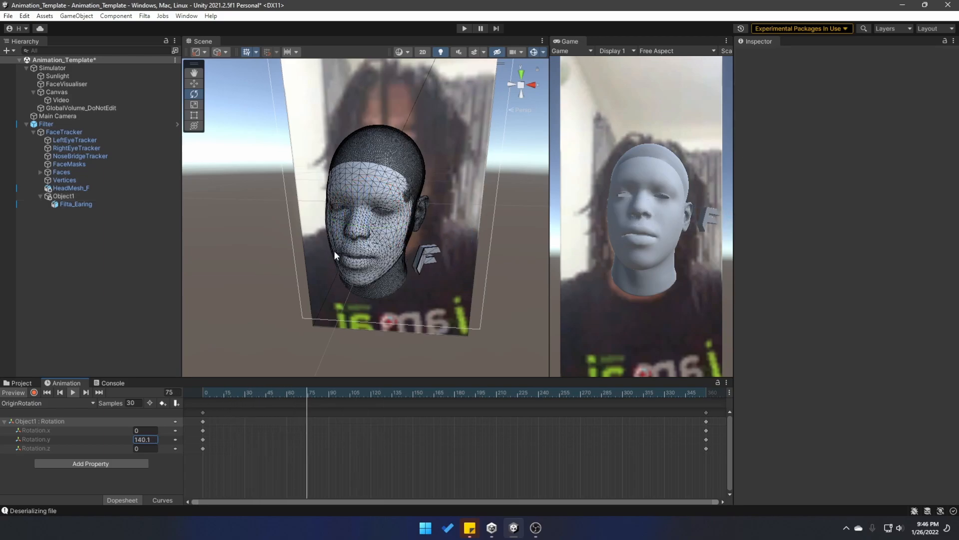
Check the motion near the start and end of the clip, and display Object1's rotation curves in full.
click(204, 392)
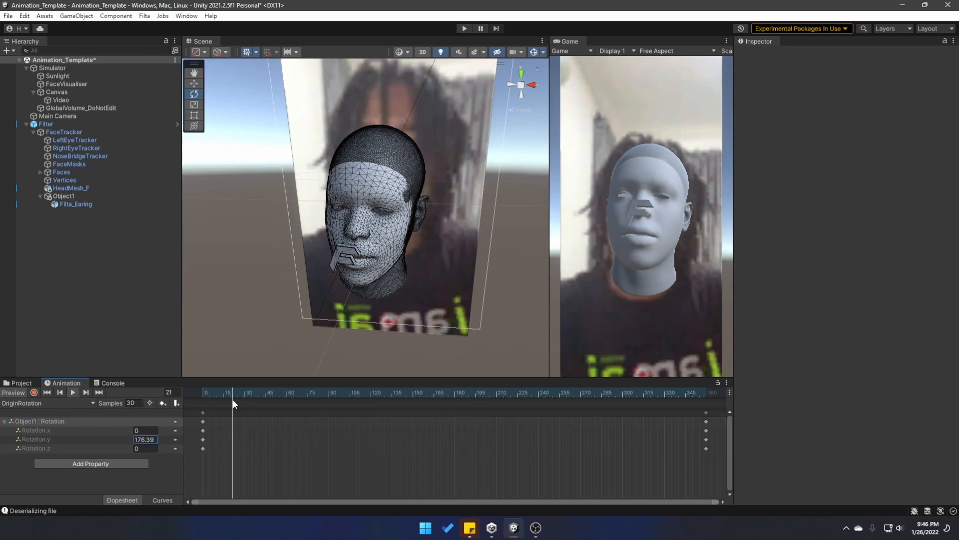
click(653, 392)
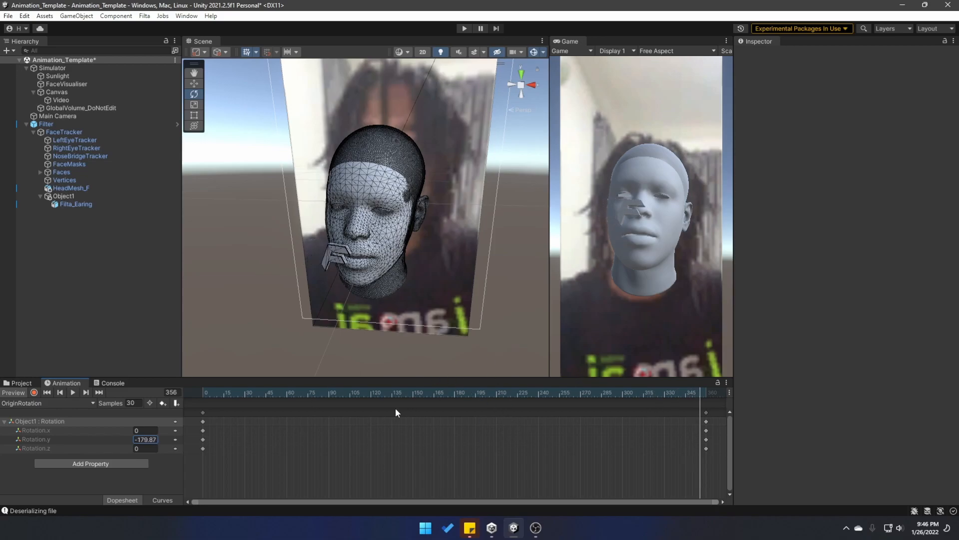
click(47, 421)
click(162, 500)
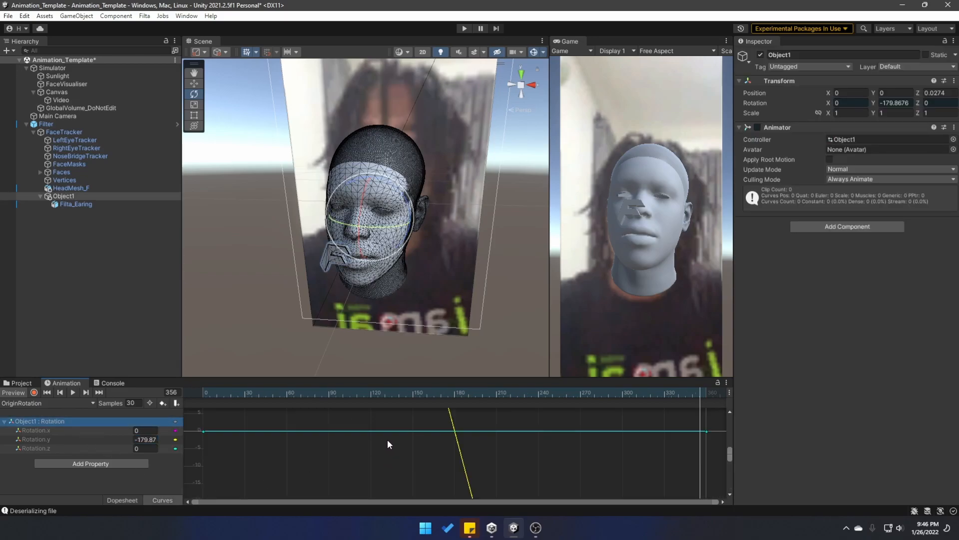
click(355, 462)
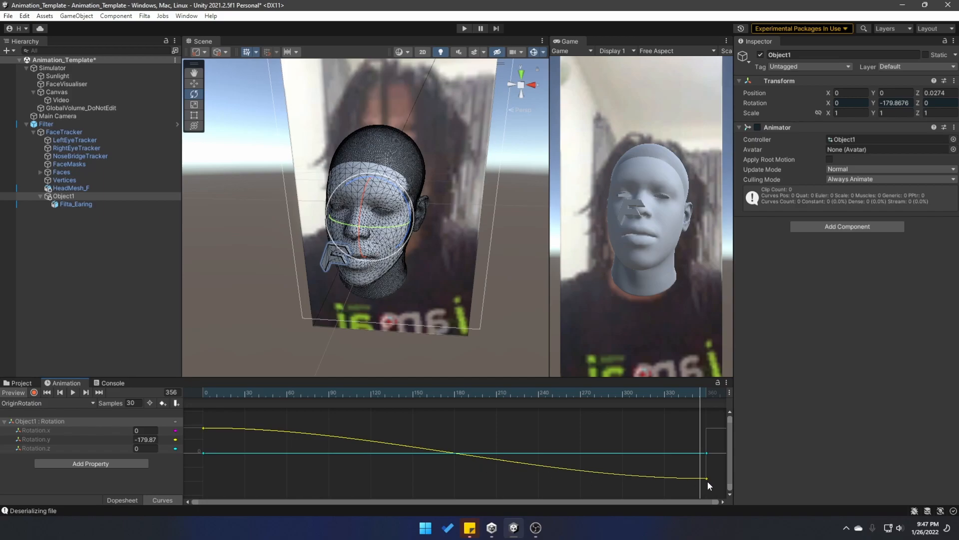
Set both tangents of the first and last Rotation.y curve keys to Linear for a constant spin speed.
click(203, 428)
shift+click(706, 479)
right_click(707, 480)
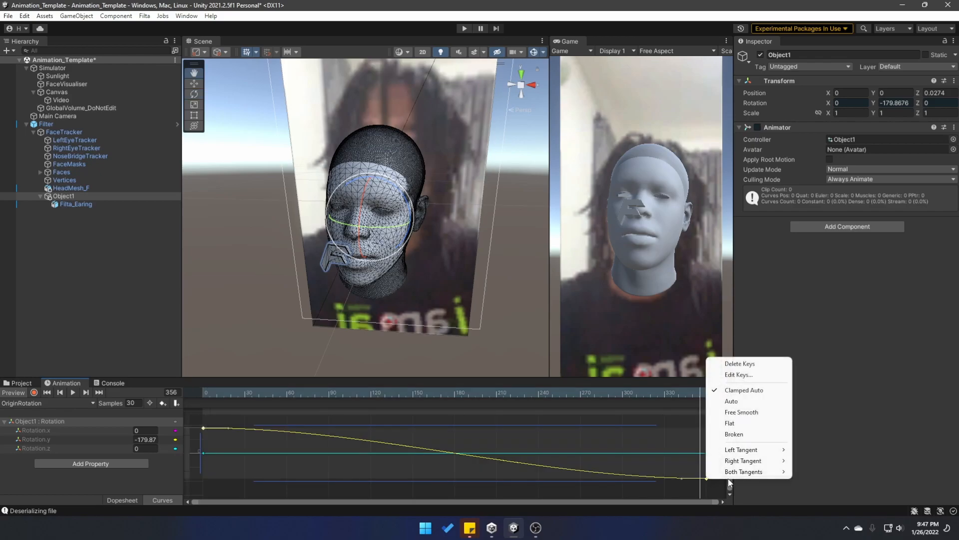
mouse_move(766, 472)
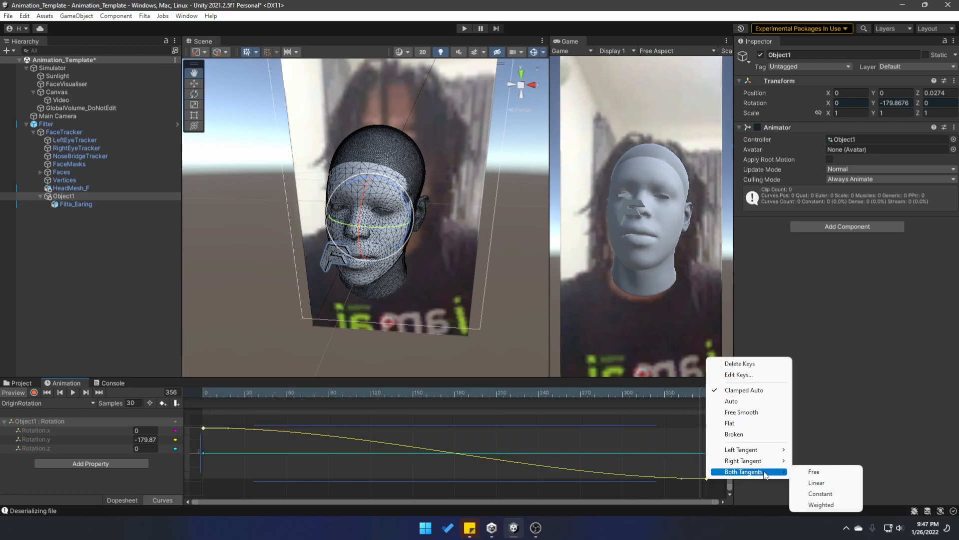
click(832, 483)
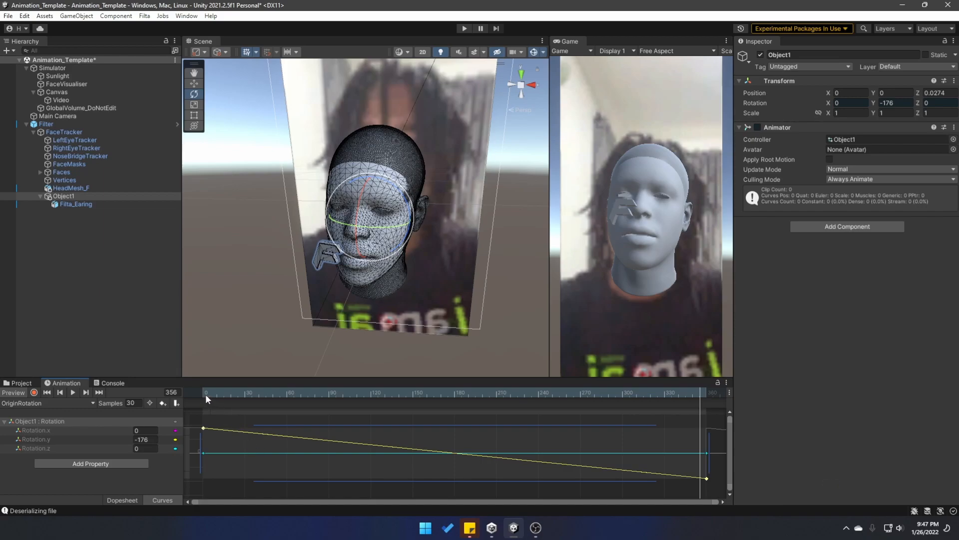
Scrub and play the clip across its end to examine the spin's speed and the loop transition.
drag(204, 390, 651, 392)
click(73, 392)
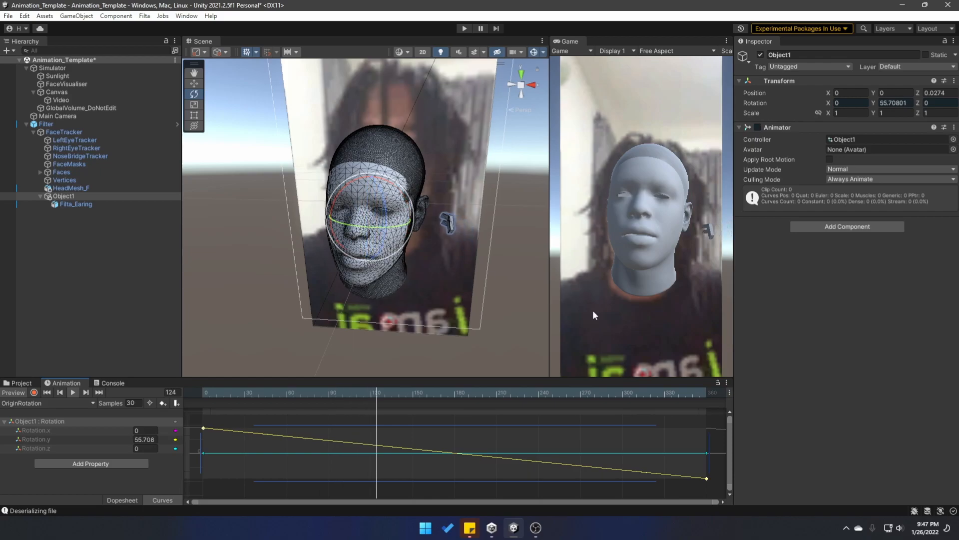
click(667, 393)
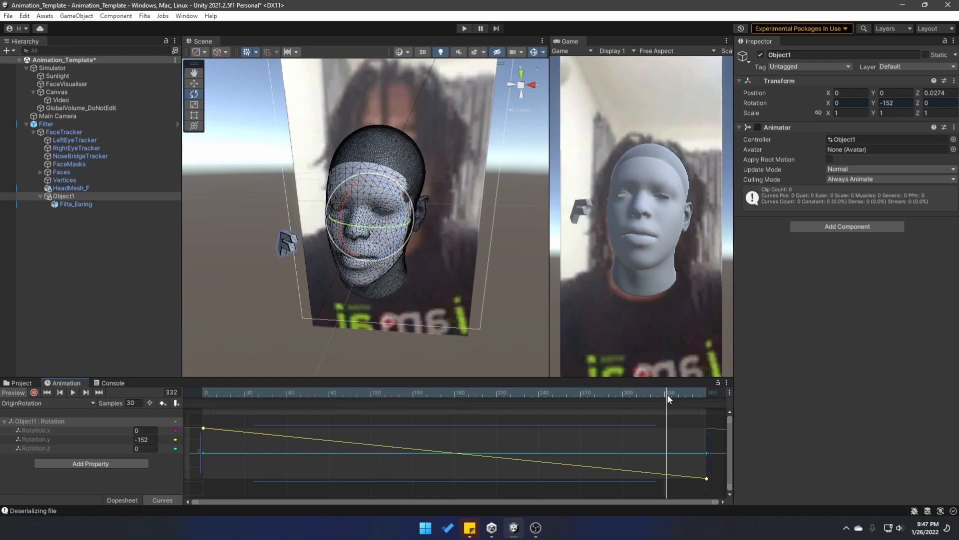
click(70, 393)
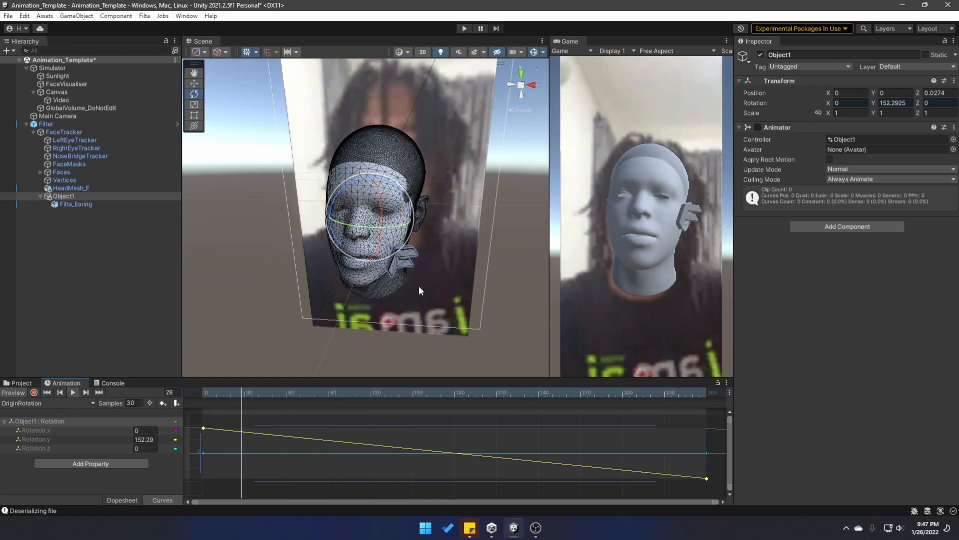
click(679, 392)
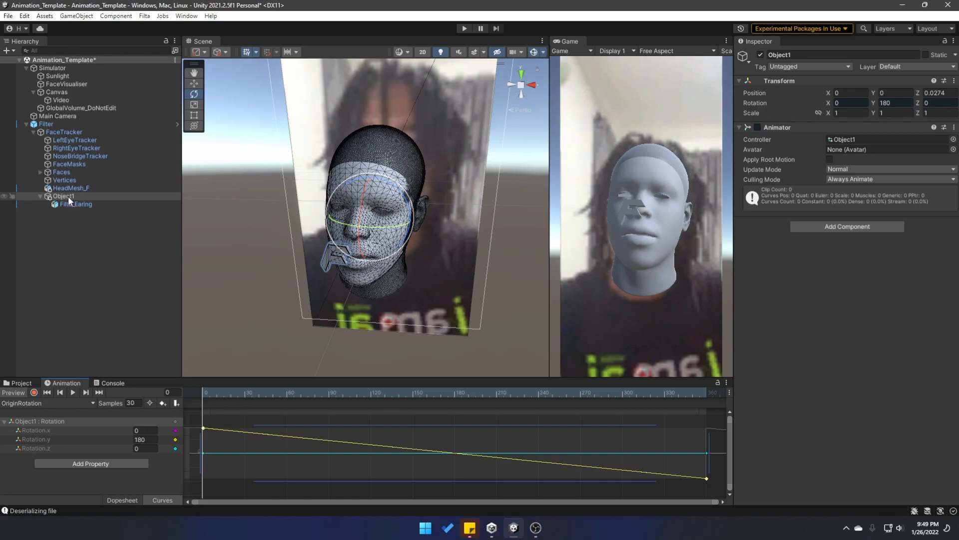
Open the Timeline window and dock it between Animation and Console.
click(186, 16)
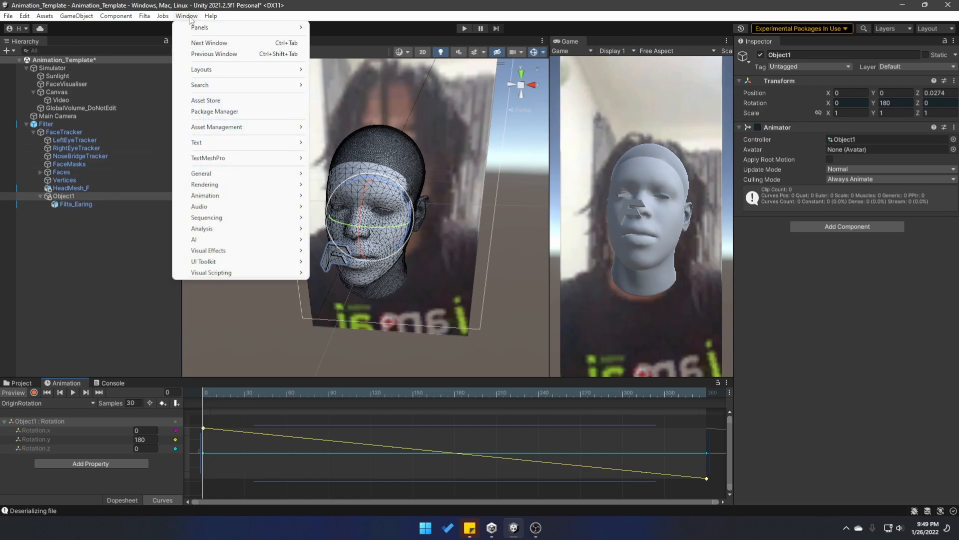
mouse_move(254, 220)
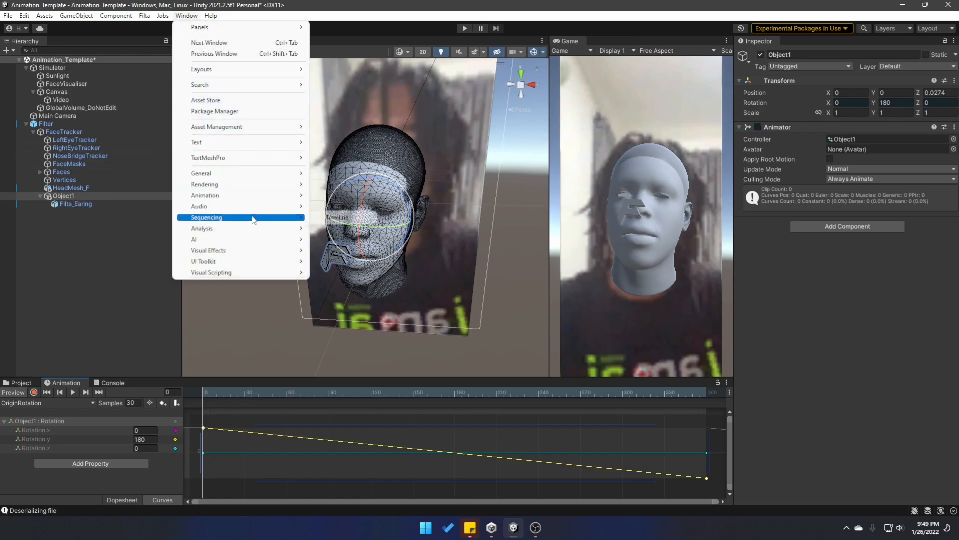
click(342, 218)
drag(246, 41, 169, 316)
drag(145, 42, 100, 382)
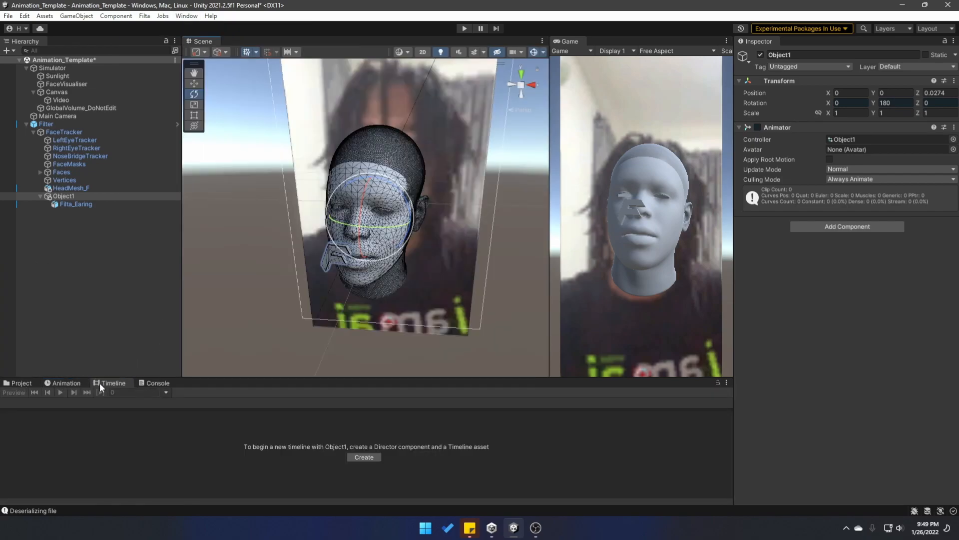
Create a Director component and a timeline asset named MainTimeline for Object1.
click(365, 458)
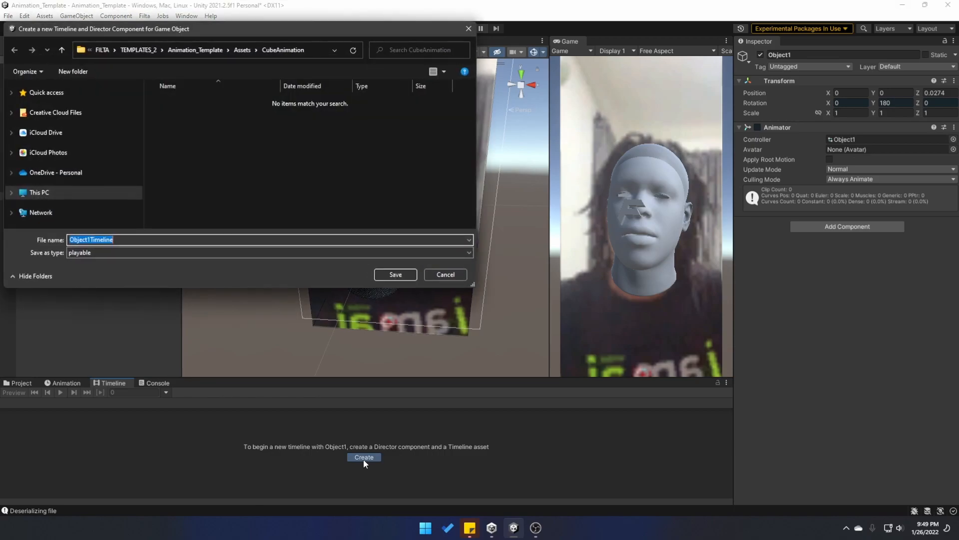
text(MainTimeline)
key(Return)
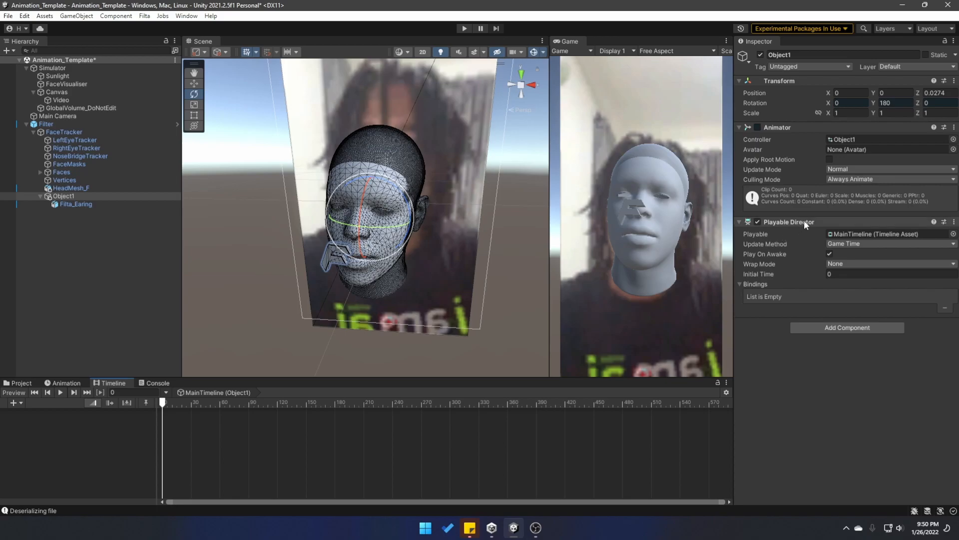
Set the Wrap Mode of Object1's Playable Director to Loop.
click(70, 196)
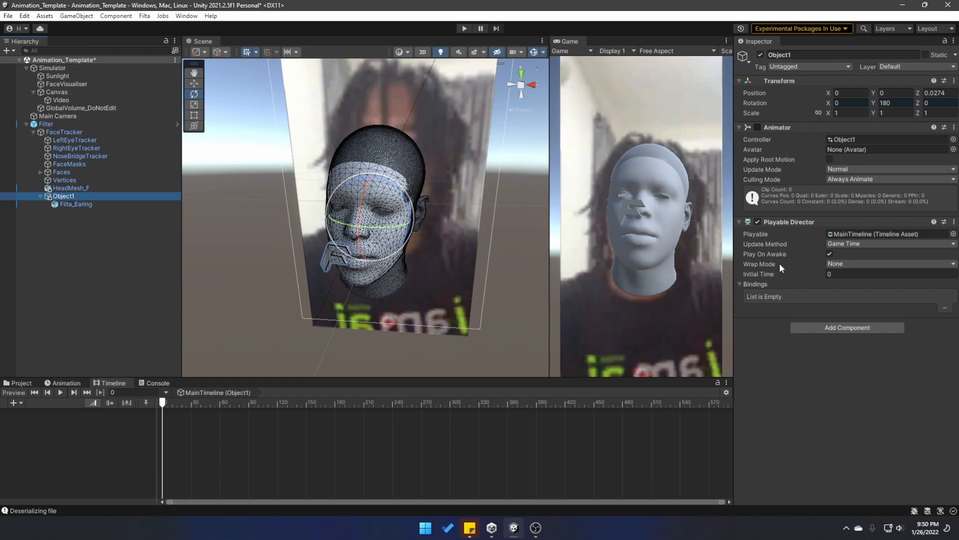
click(830, 264)
click(857, 287)
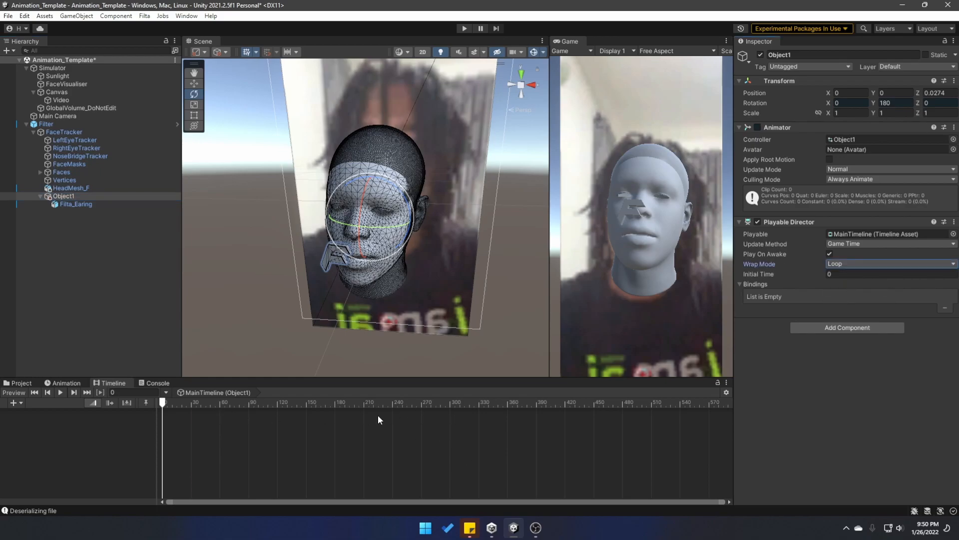
Add an Animation Track to MainTimeline and bind Object1's Animator to it.
drag(450, 403, 161, 415)
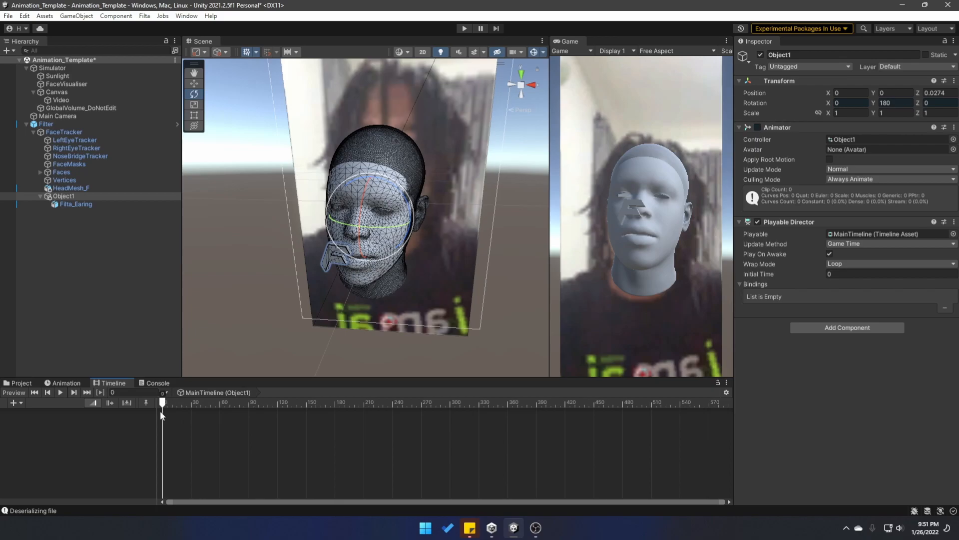
click(19, 405)
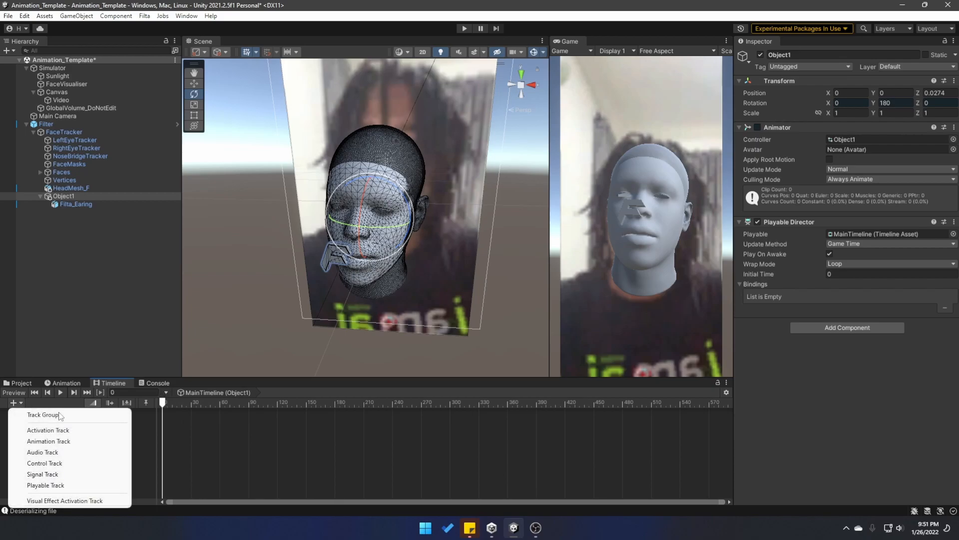
click(103, 436)
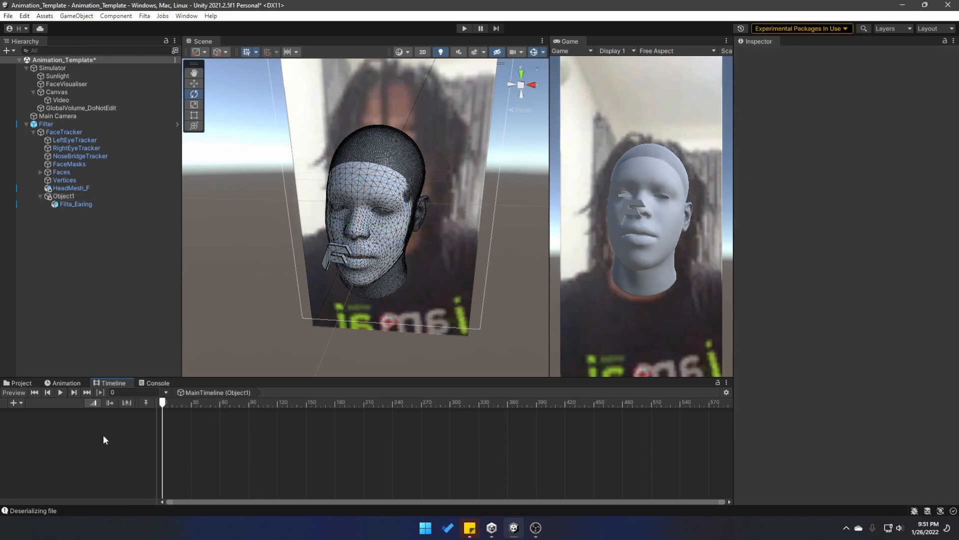
right_click(61, 433)
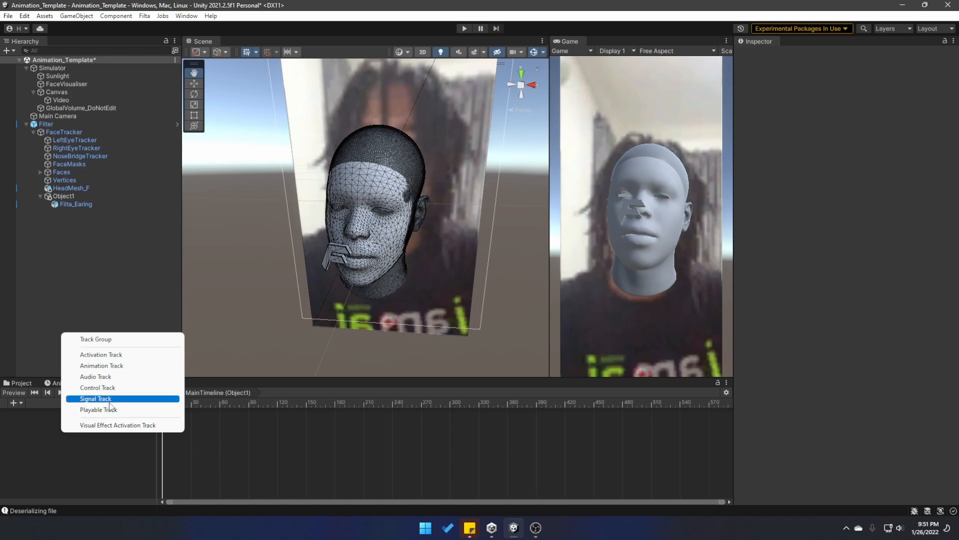
click(126, 366)
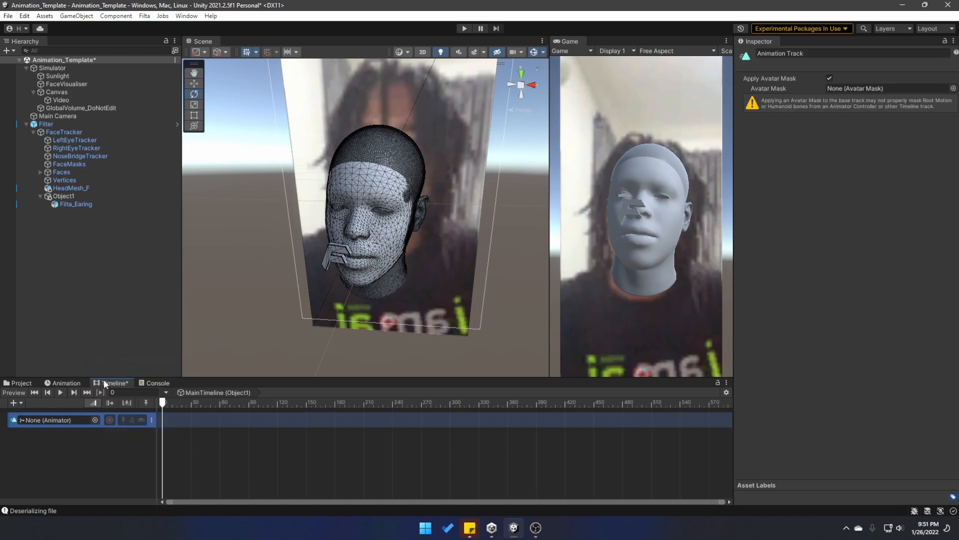
drag(69, 196, 55, 417)
mouse_move(14, 424)
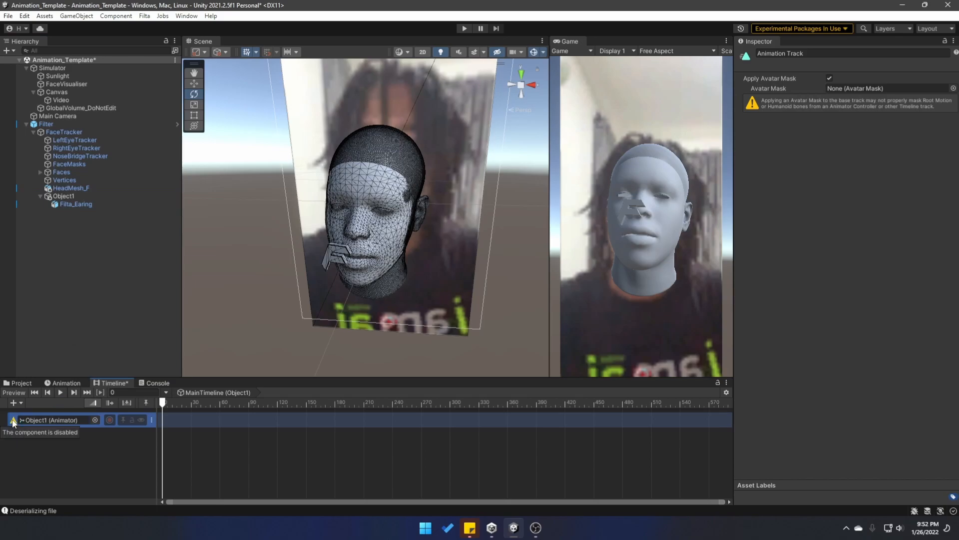
Review the OriginRotation clip, return to MainTimeline, and save the scene.
click(62, 383)
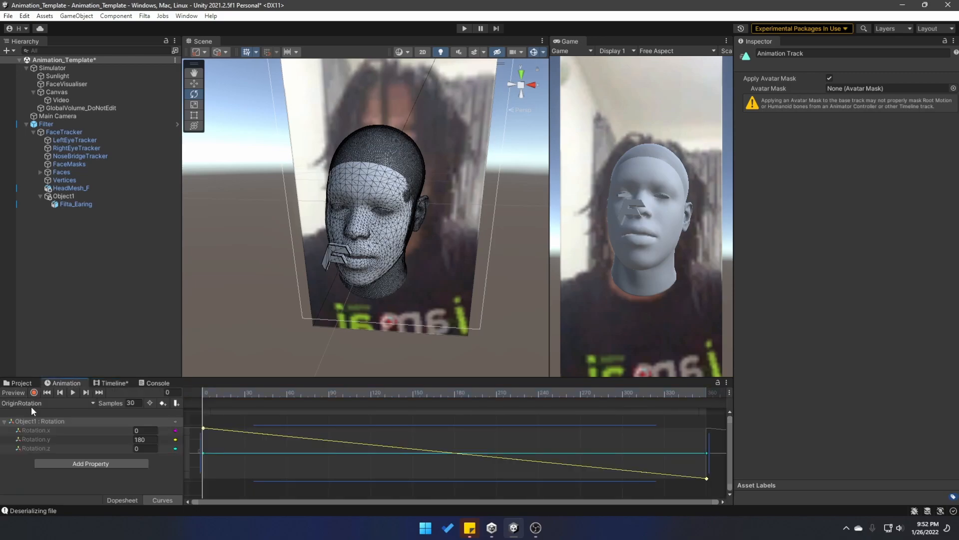
click(109, 382)
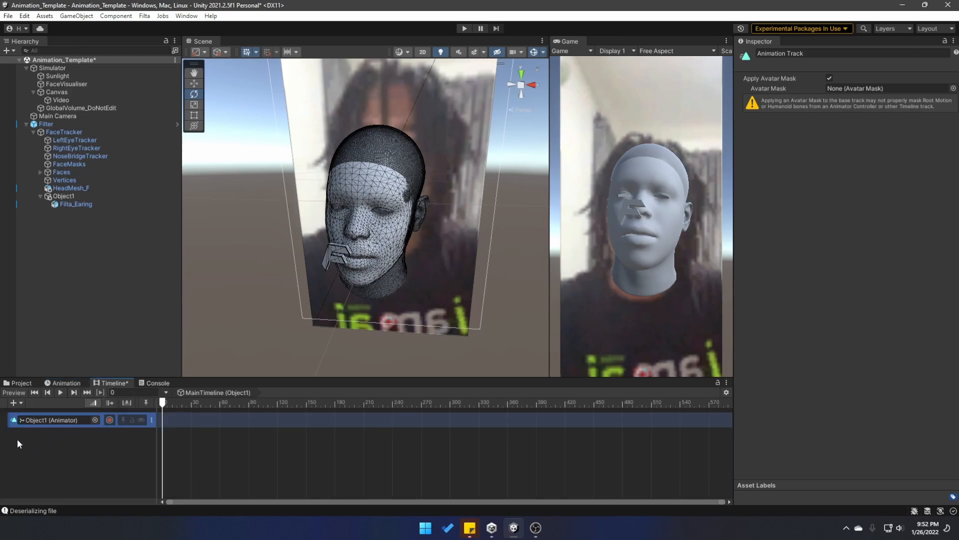
key(ctrl+s)
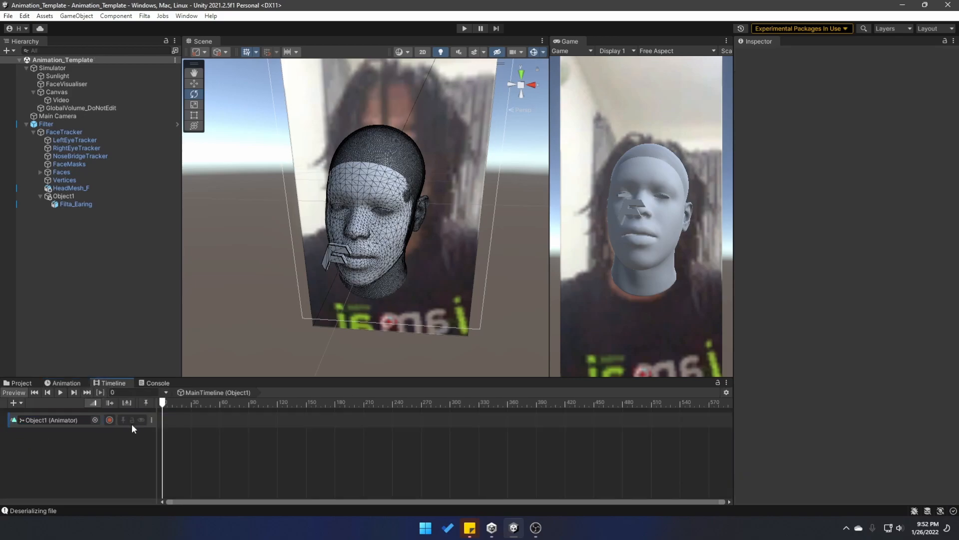
Add the OriginRotation animation clip to Object1's track in MainTimeline.
click(150, 420)
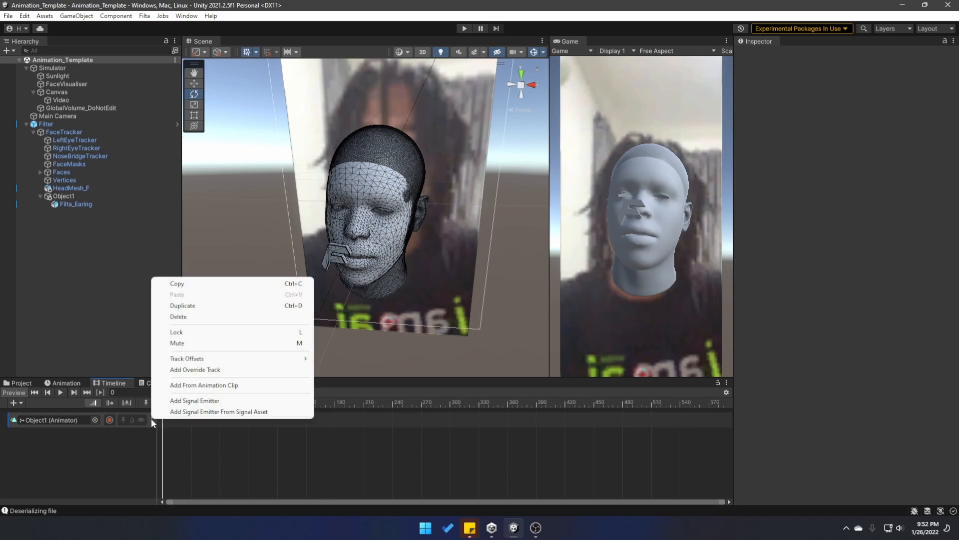
click(205, 385)
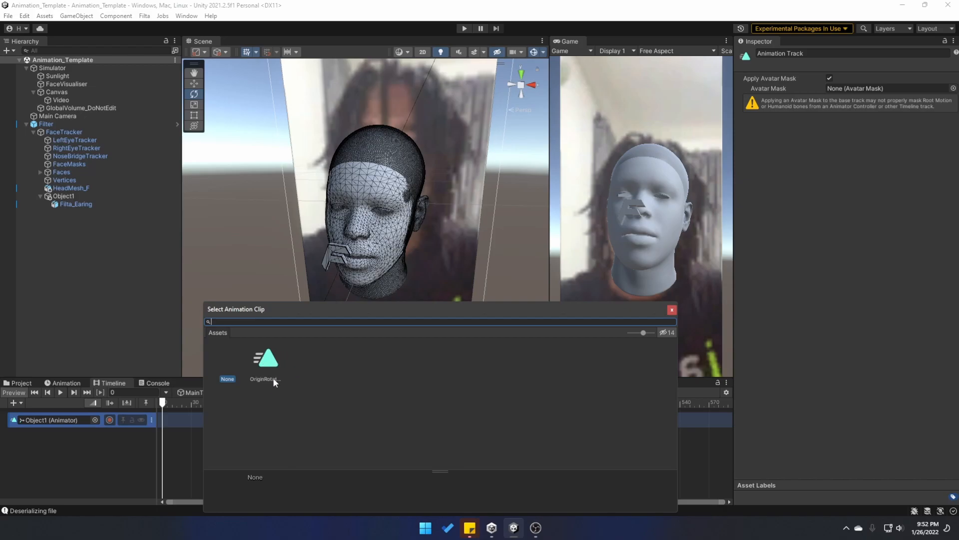
double_click(267, 360)
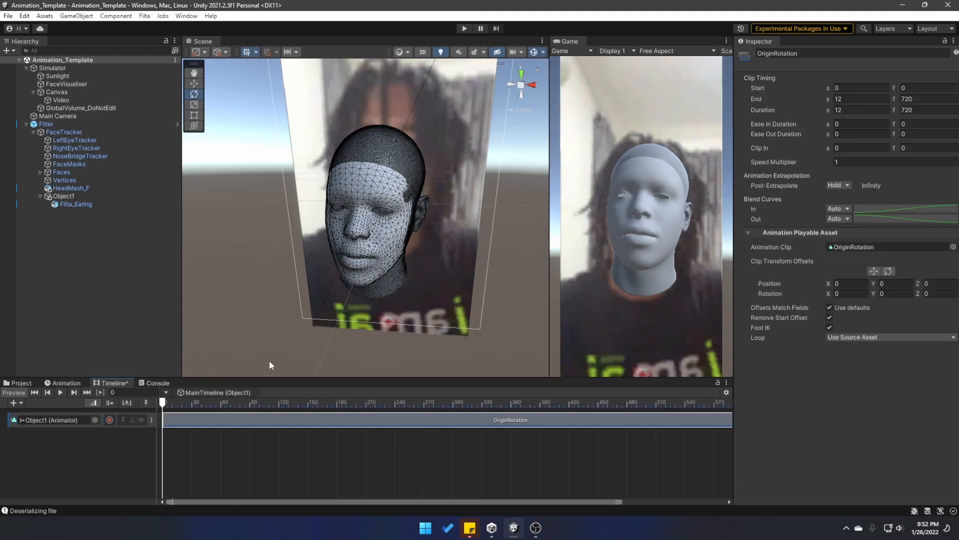
drag(615, 502, 743, 512)
scroll(680, 459, down, 3)
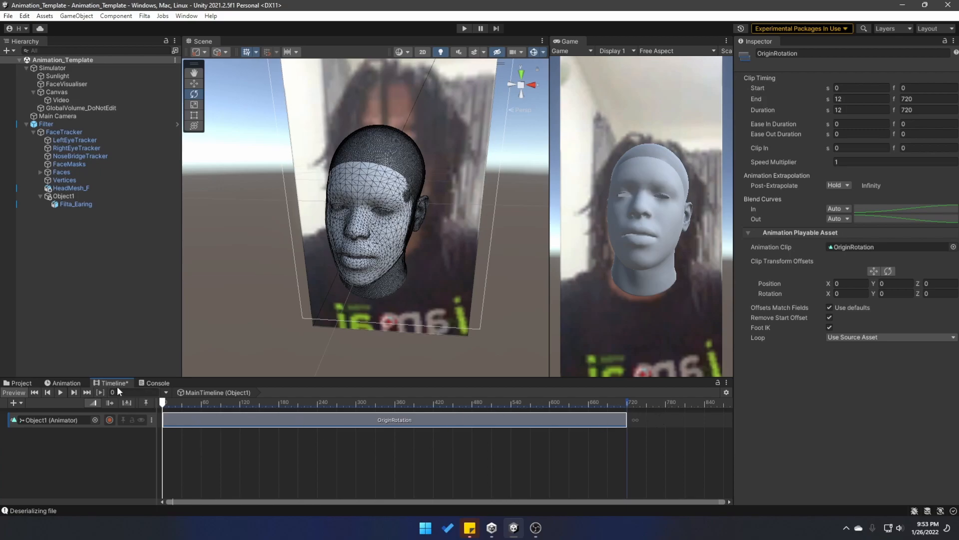
Set the timeline's frame rate to HD: 30 fps.
click(727, 393)
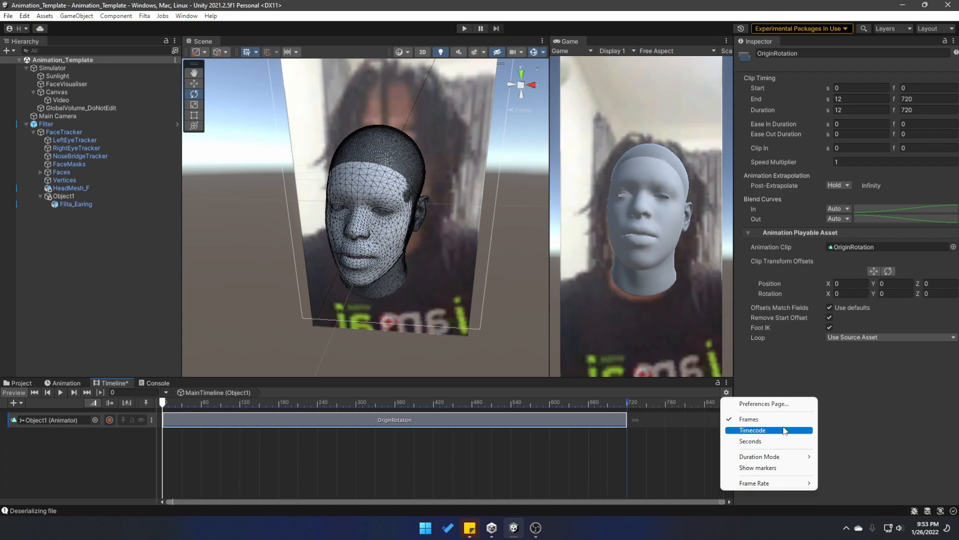
mouse_move(775, 483)
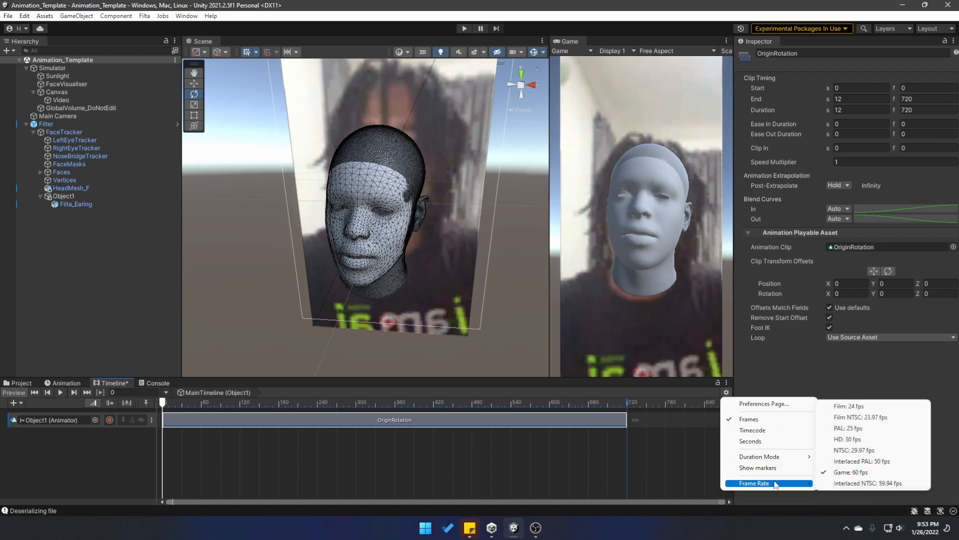
click(858, 440)
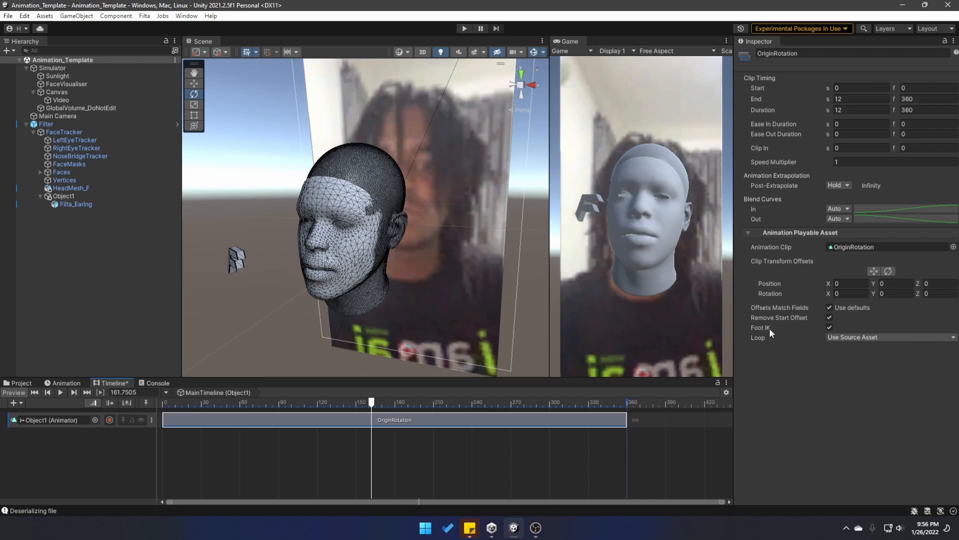
Disable Remove Start Offset on the OriginRotation timeline clip and compare its frame 0 pose with the original animation.
click(829, 318)
drag(372, 402, 160, 408)
click(65, 384)
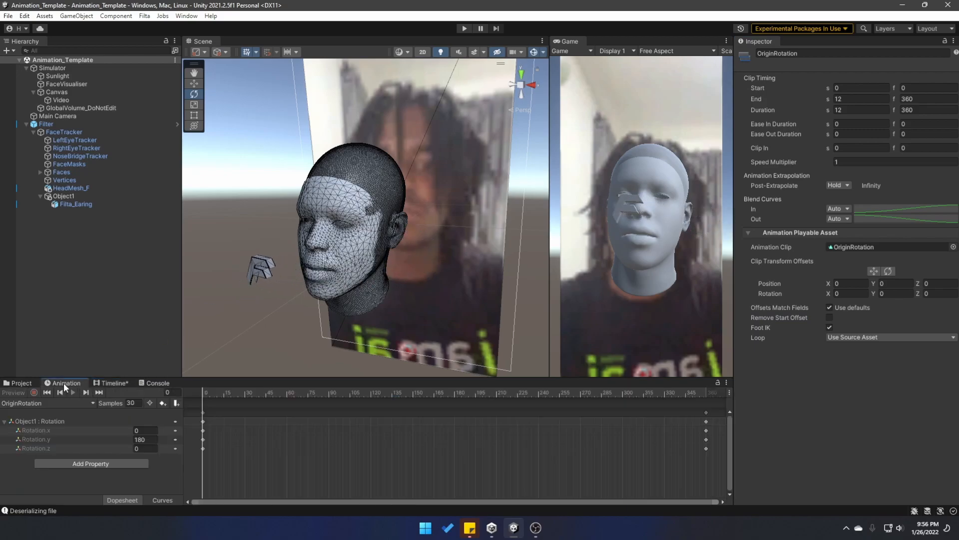
Return to the timeline and duplicate Object1 with its Filta_Earing child as Object2.
click(112, 382)
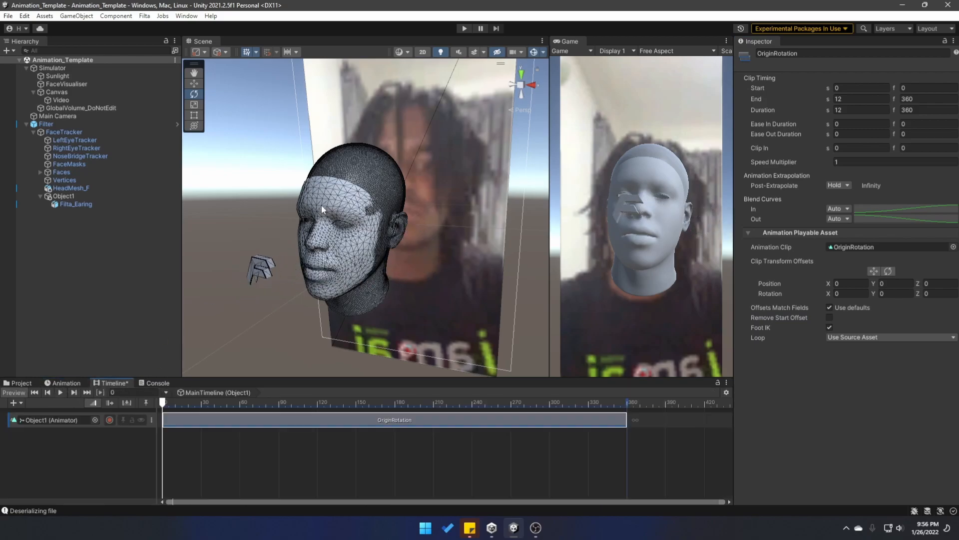
click(63, 195)
click(76, 204)
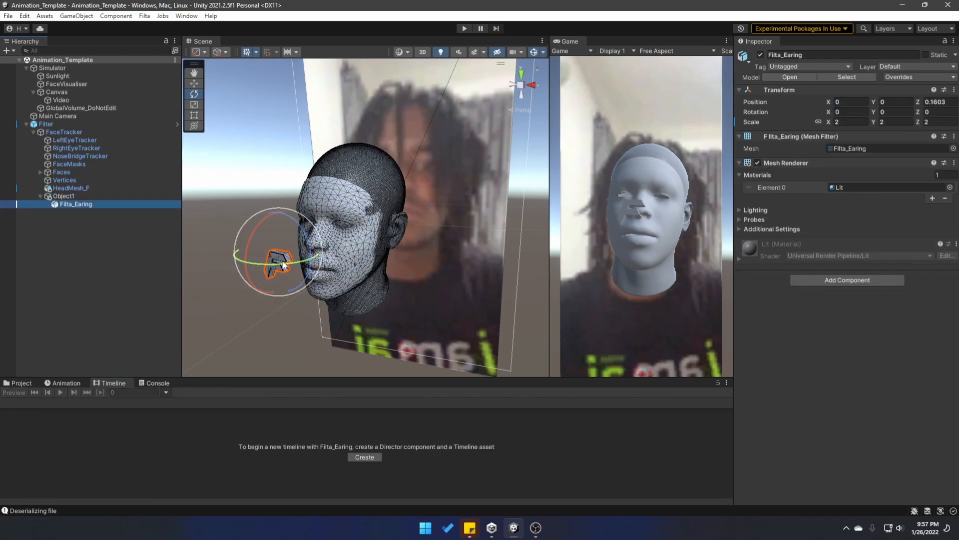
click(72, 197)
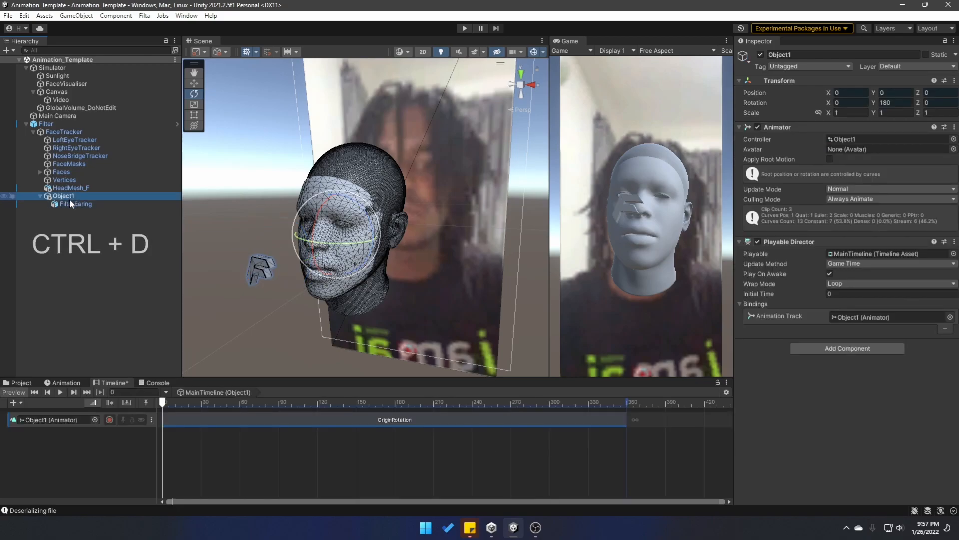
key(ctrl+d)
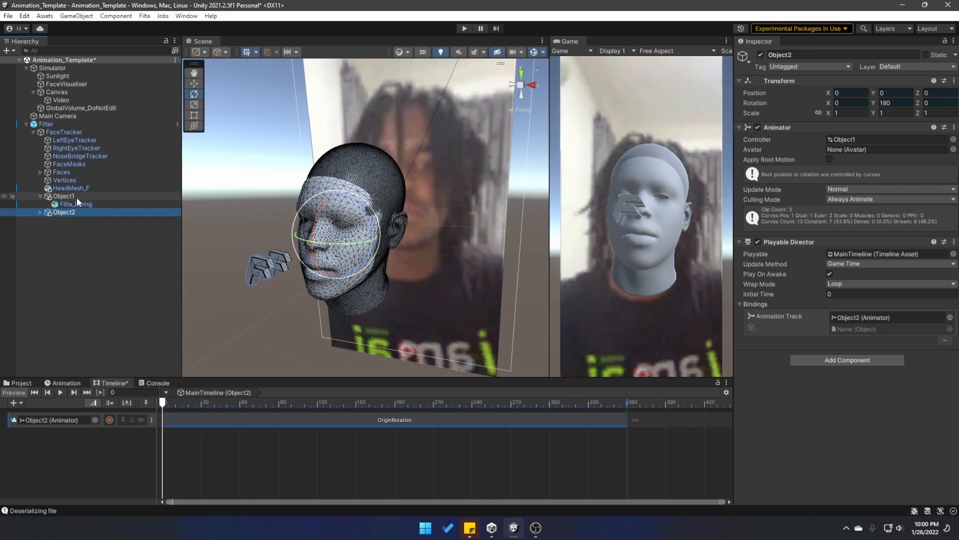
Add a second animation track to Object1's MainTimeline and bind Object2's Animator to it.
click(71, 197)
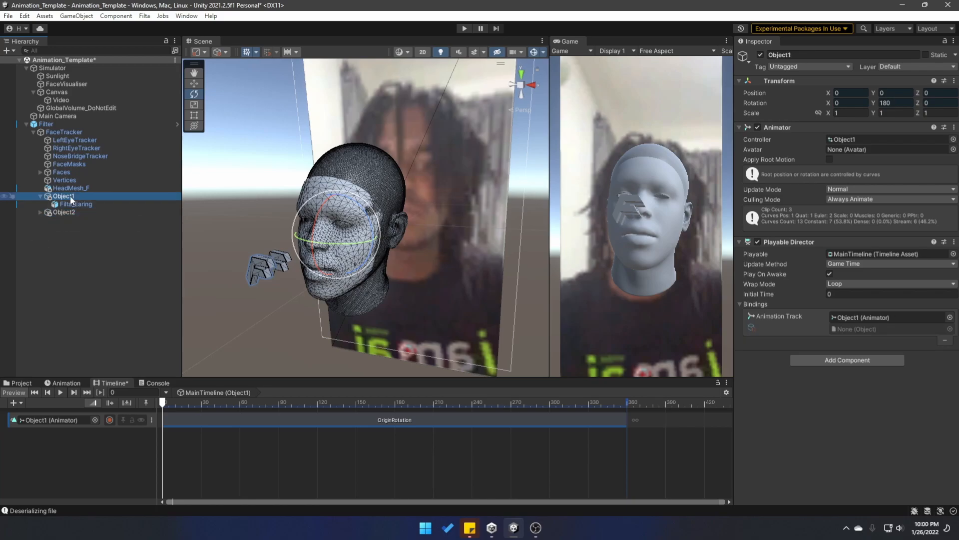
right_click(50, 451)
click(91, 386)
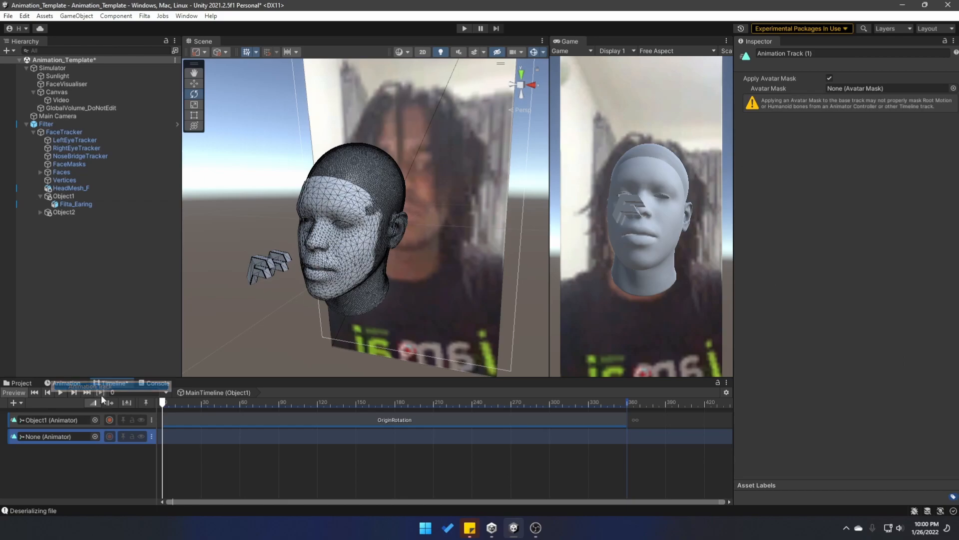
drag(71, 211, 59, 438)
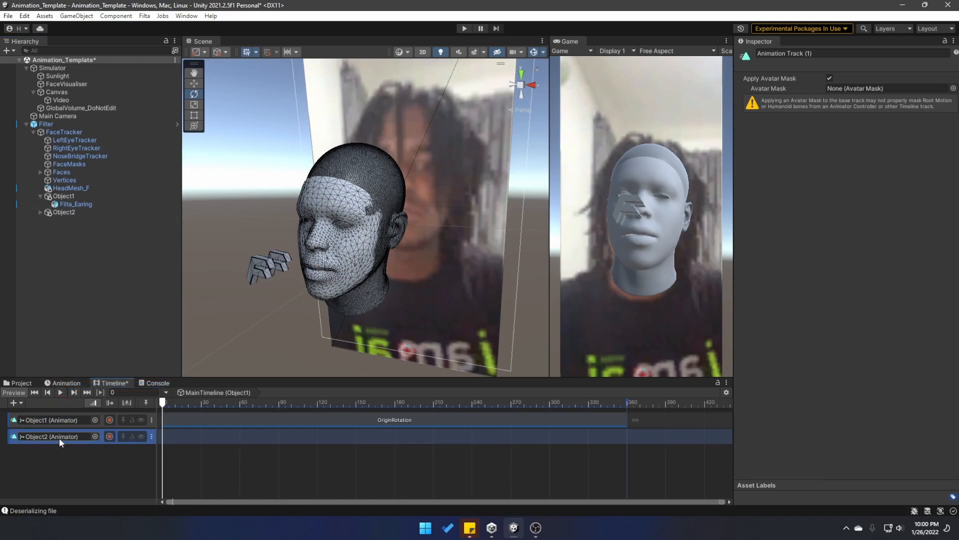
Copy the OriginRotation clip from Object1's track onto Object2's track.
click(279, 424)
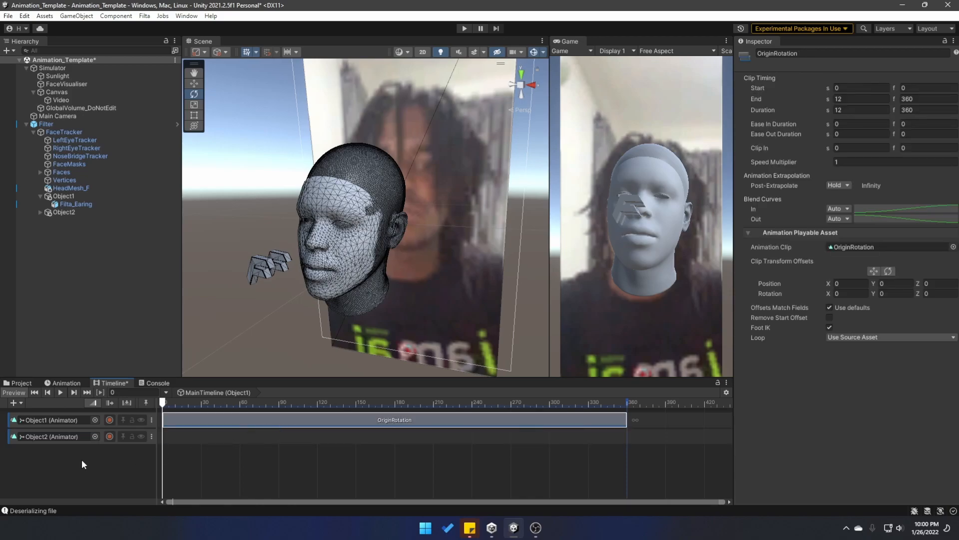
click(11, 439)
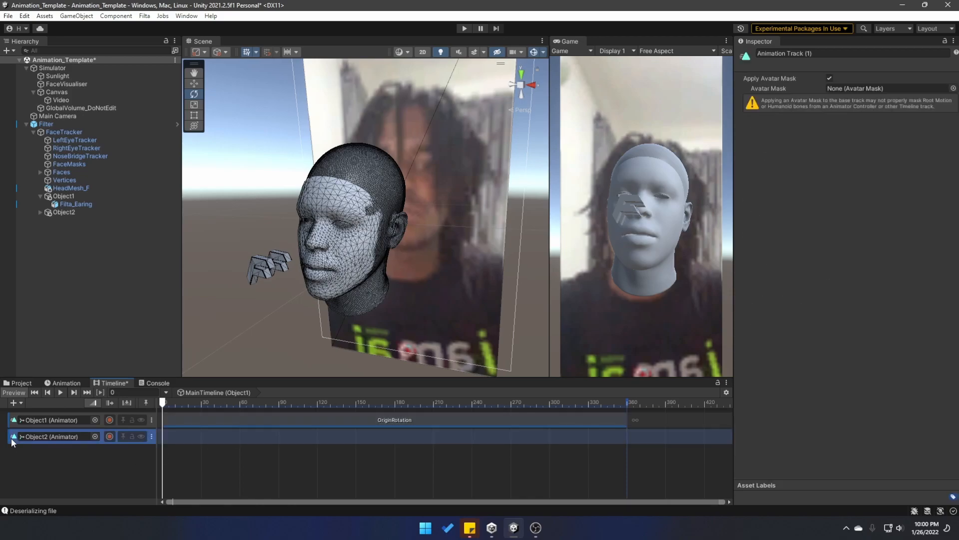
key(ctrl+v)
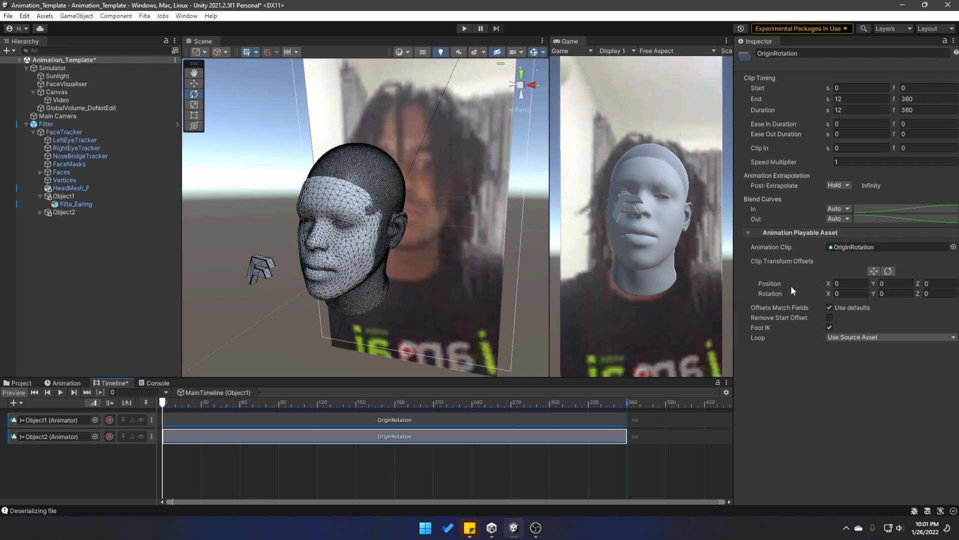
Set the Y rotation offset of Object2's OriginRotation clip to 60 and play the timeline preview.
click(894, 293)
text(60)
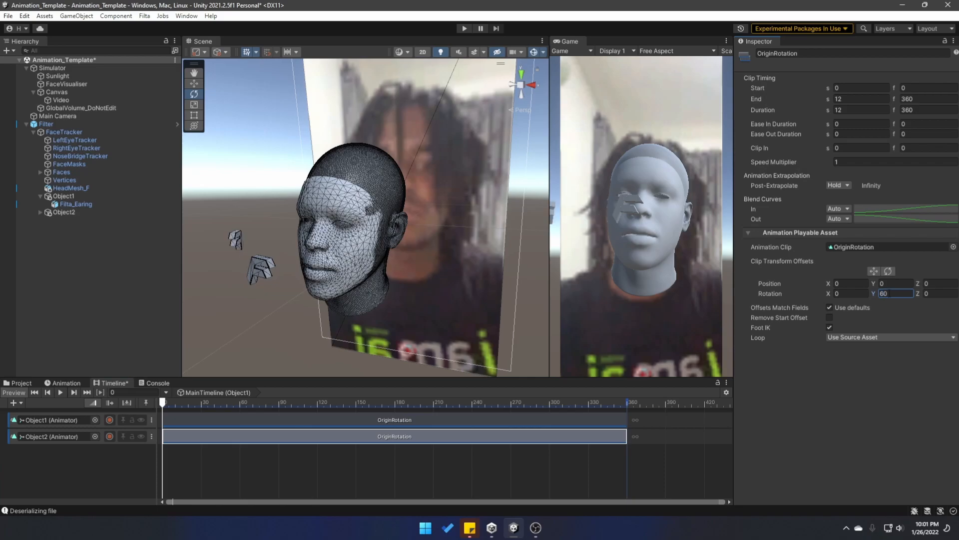
click(61, 392)
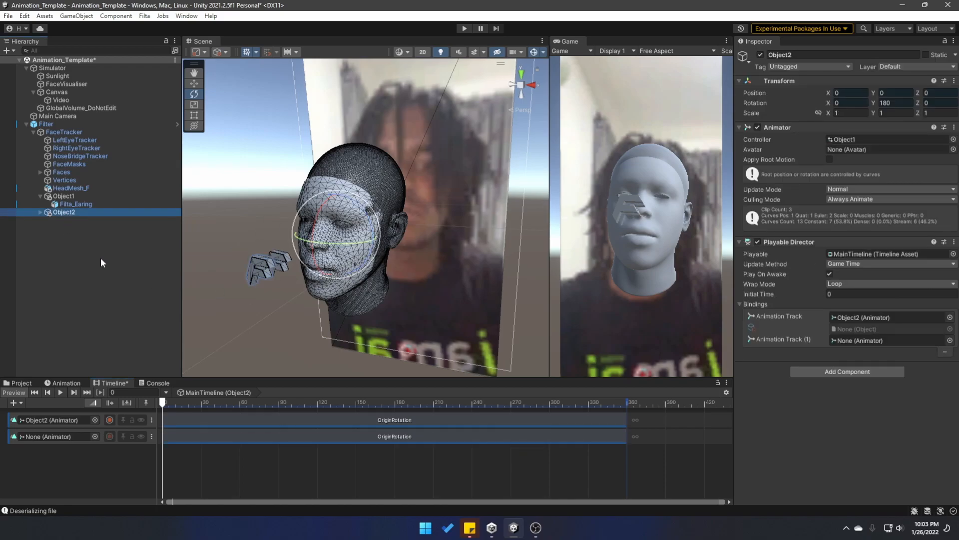
Duplicate Object2 in the hierarchy and rename the copy Object3.
key(ctrl+d)
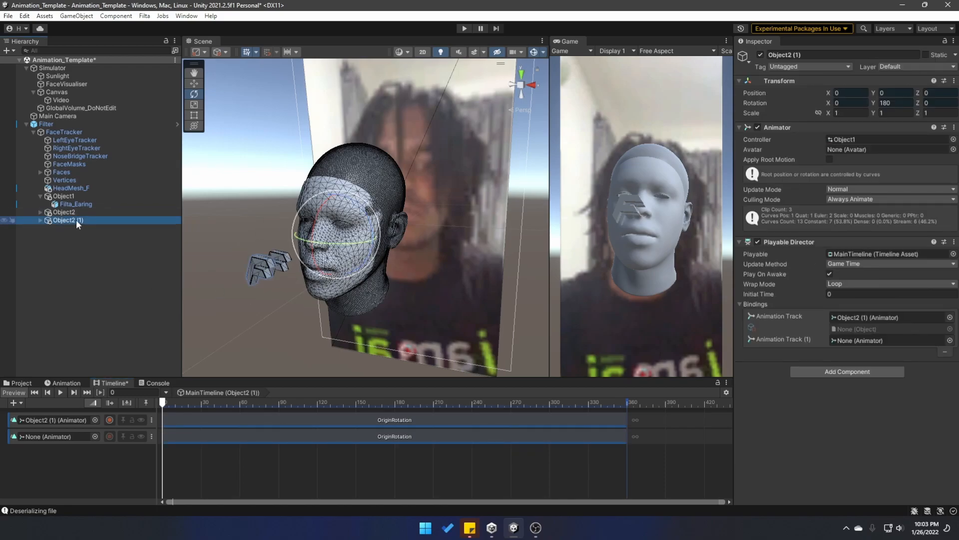
click(87, 220)
click(86, 220)
key(BackSpace)
key(BackSpace)
key(BackSpace)
key(BackSpace)
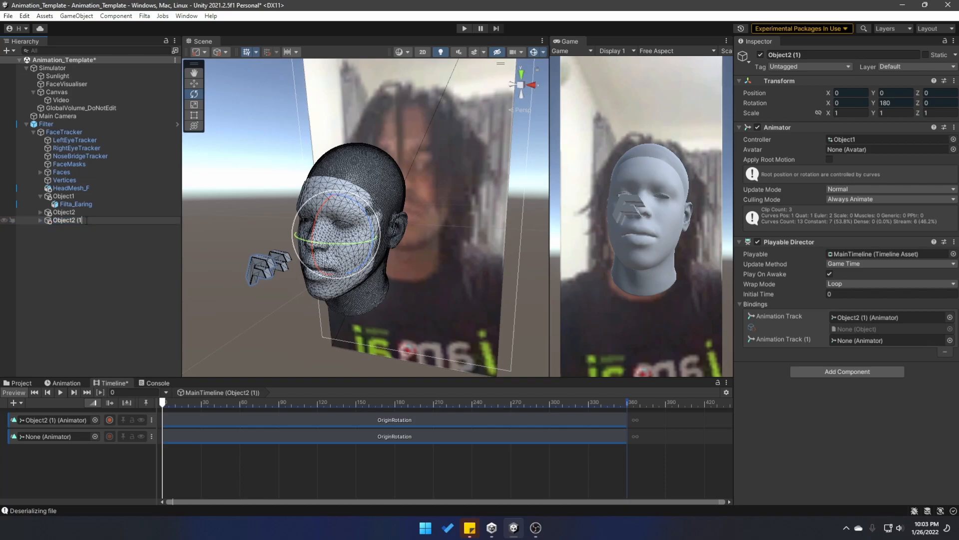
key(BackSpace)
text(3)
key(Return)
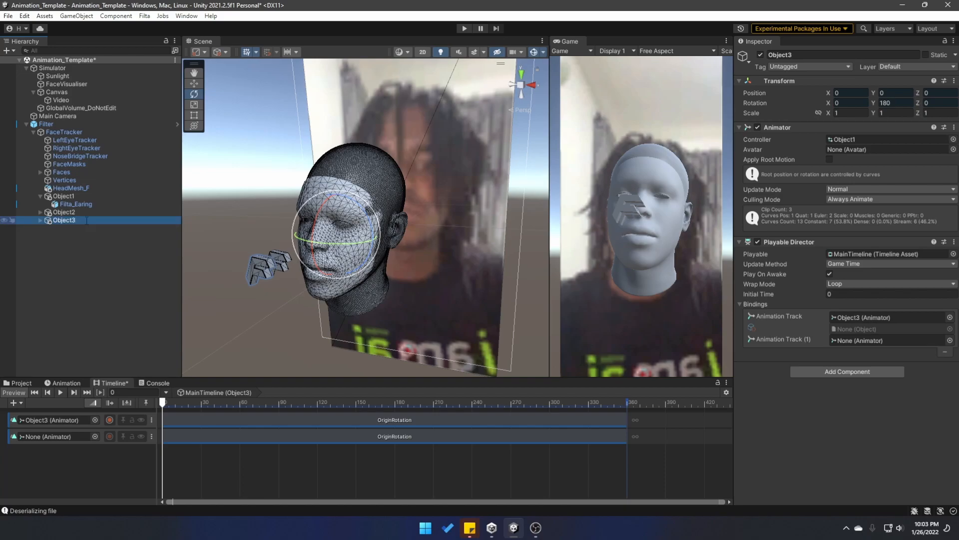
Duplicate Object3 in the hierarchy and rename the copy Object4.
key(ctrl+d)
click(91, 229)
click(91, 229)
key(BackSpace)
key(BackSpace)
key(BackSpace)
key(BackSpace)
key(BackSpace)
text(4)
key(Return)
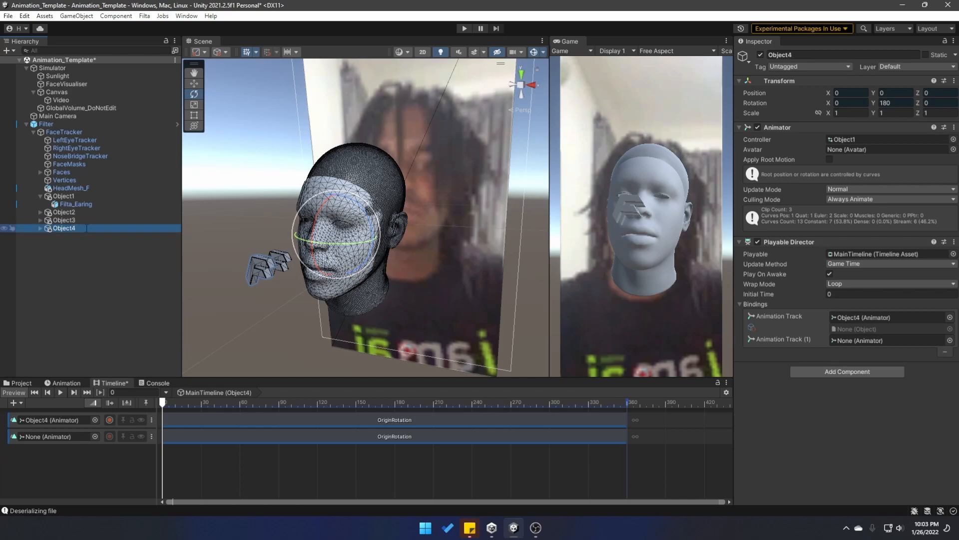
Duplicate Object4 in the hierarchy and rename the copy Object5.
key(ctrl+d)
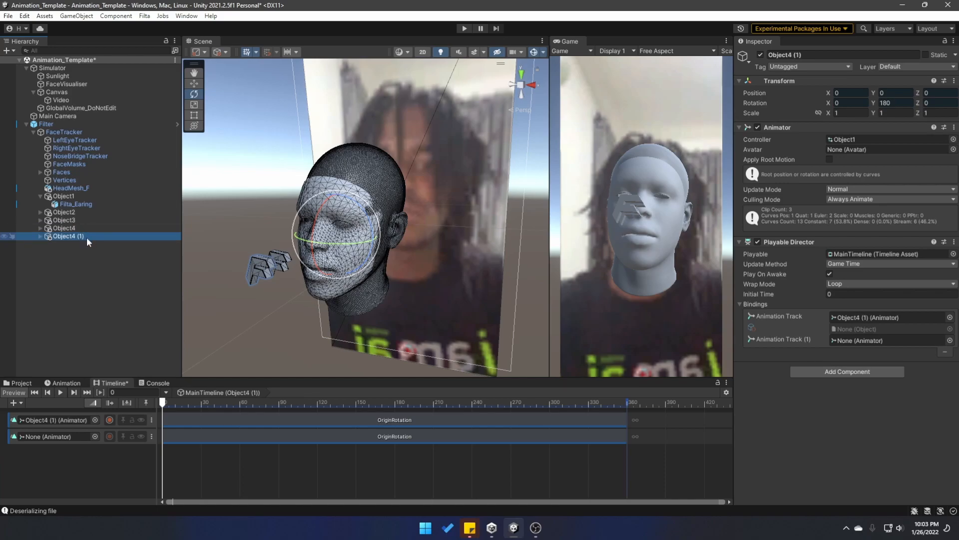
click(86, 237)
key(BackSpace)
key(BackSpace)
key(BackSpace)
key(BackSpace)
key(BackSpace)
text(5)
key(Return)
Duplicate Object5 in the hierarchy and rename the copy Object6.
key(ctrl+d)
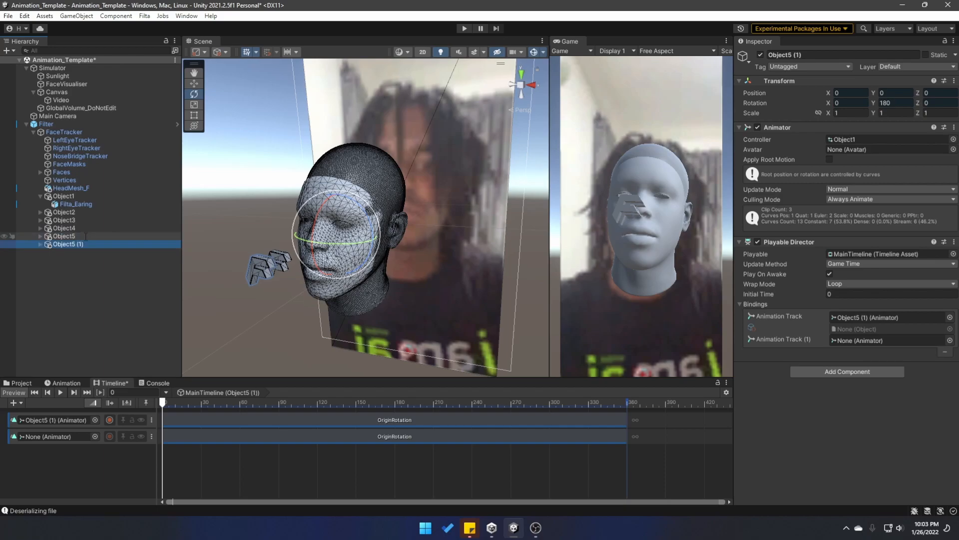
click(85, 243)
key(BackSpace)
key(BackSpace)
key(BackSpace)
text(6)
key(Return)
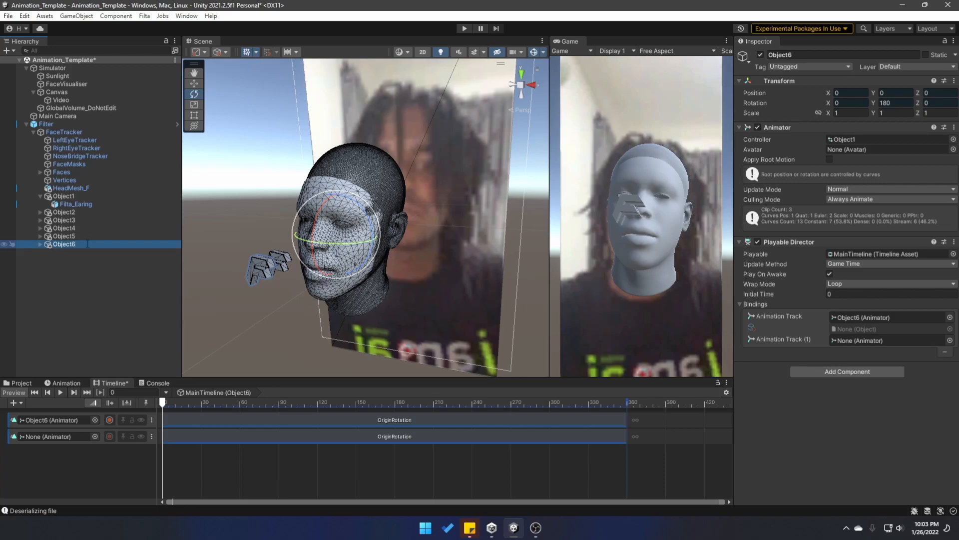
Add four more empty animation tracks to Object1's MainTimeline below Object2's track.
click(69, 196)
right_click(58, 457)
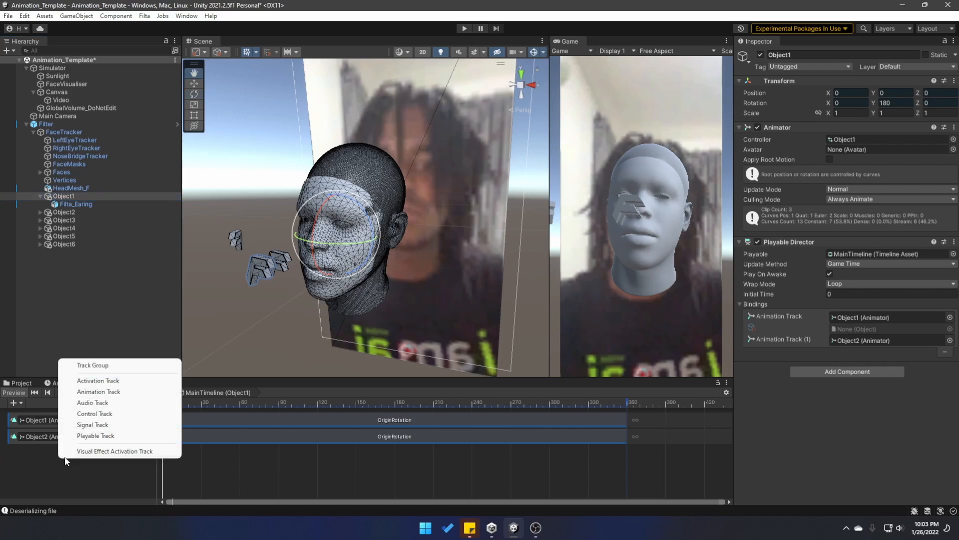
click(100, 392)
right_click(65, 475)
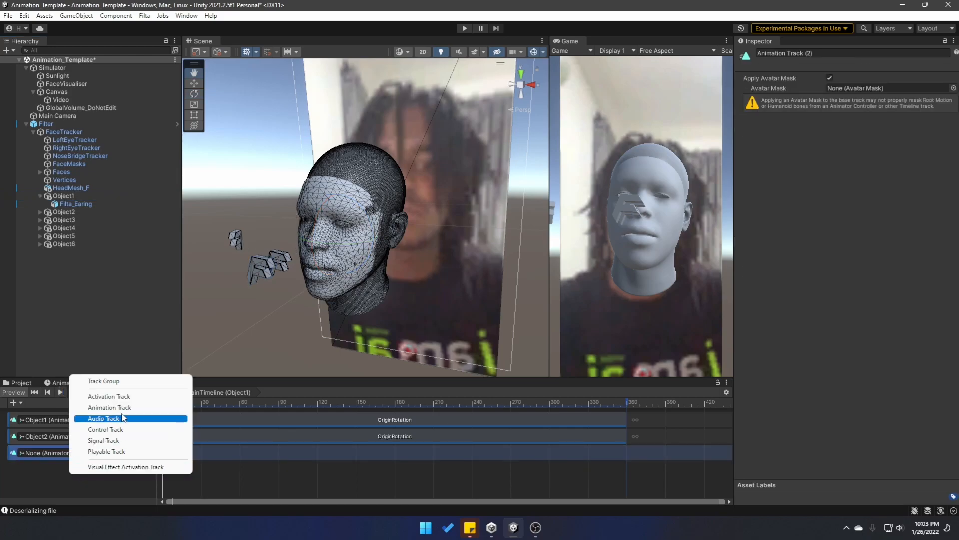
click(100, 408)
right_click(89, 487)
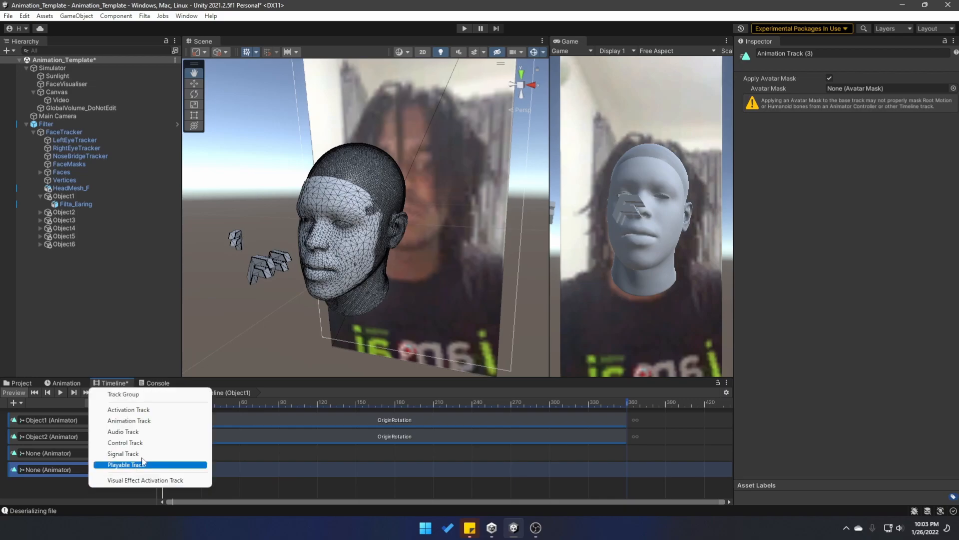
click(99, 419)
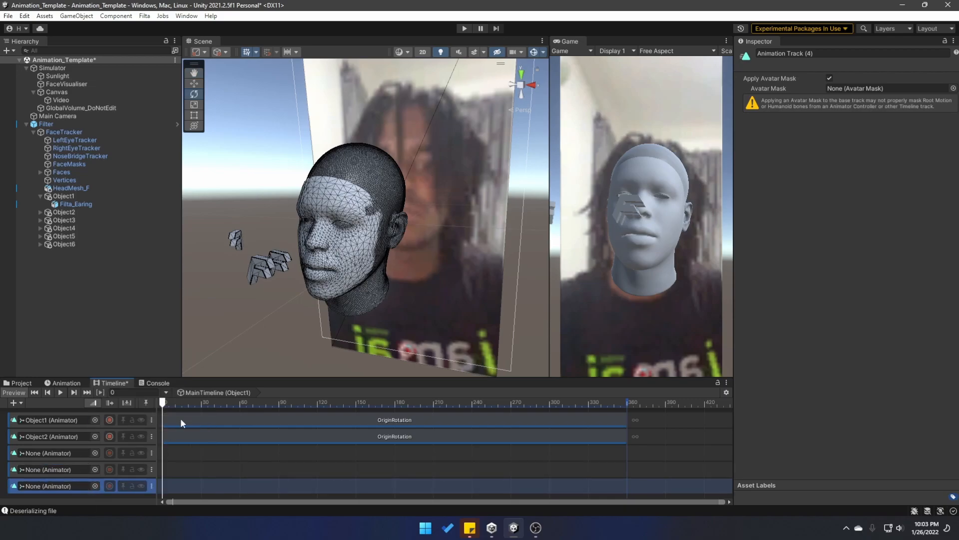
drag(191, 379, 191, 342)
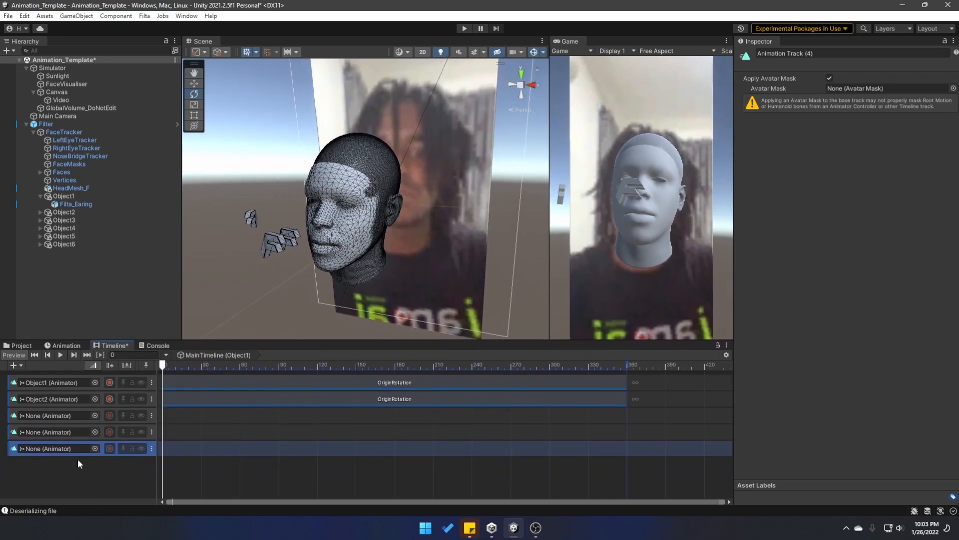
right_click(69, 478)
click(145, 414)
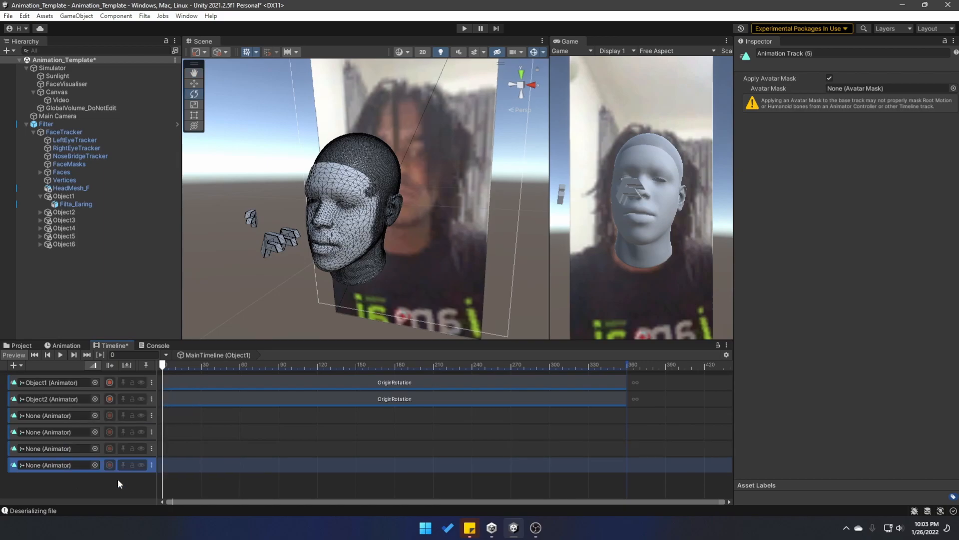
Bind Object3, Object4, Object5 and Object6 in order to the four empty animation tracks.
drag(67, 219, 59, 414)
drag(69, 227, 56, 433)
drag(67, 235, 63, 445)
drag(64, 244, 65, 463)
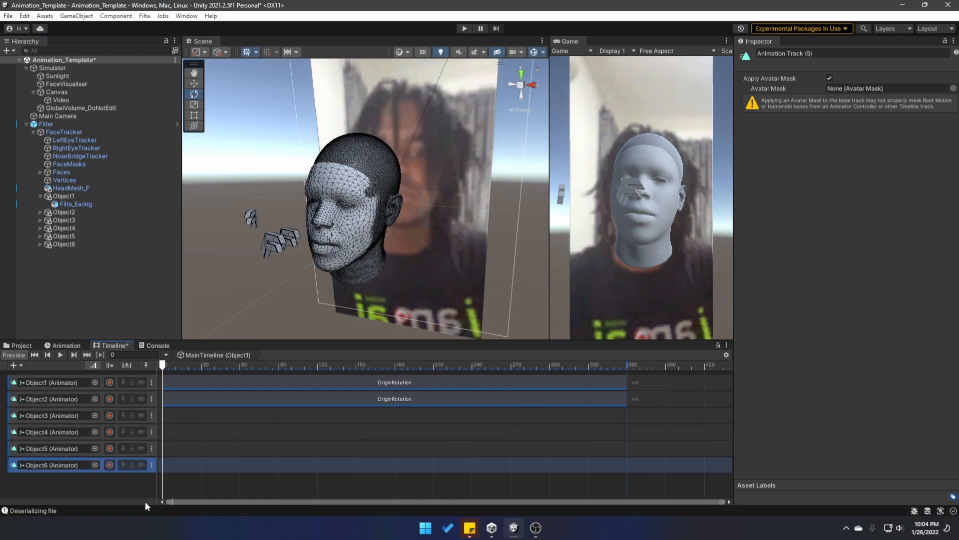
Paste the copied OriginRotation clip onto the tracks of Object3, Object4, Object5 and Object6.
click(175, 414)
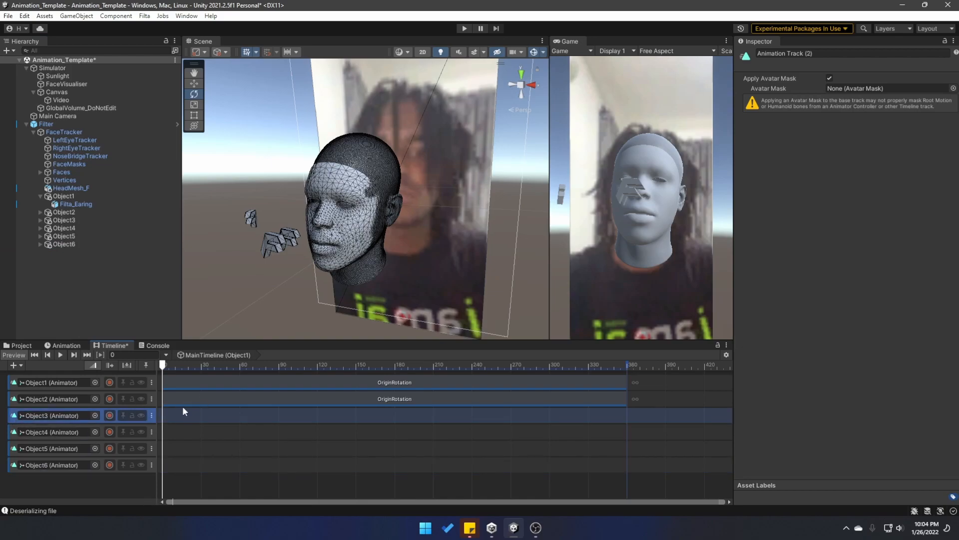
key(ctrl+v)
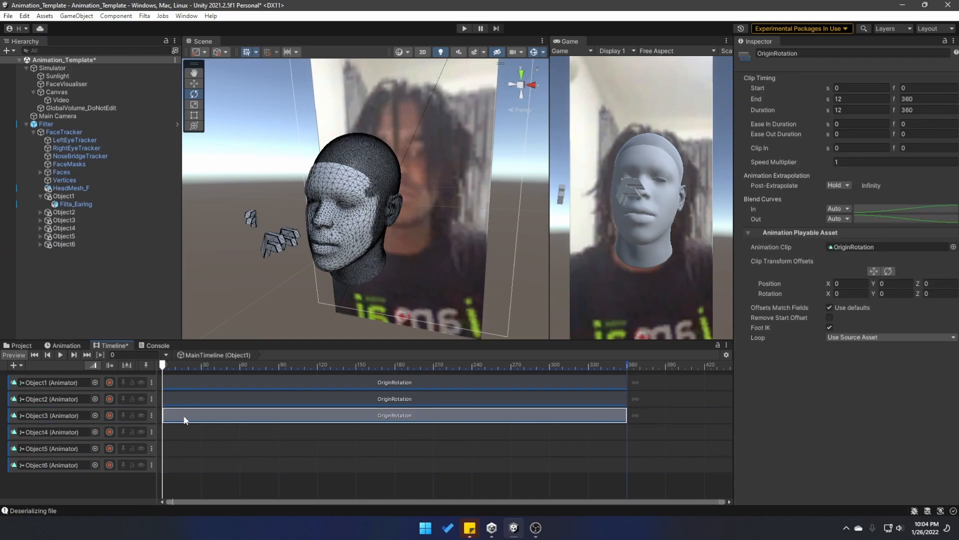
click(12, 435)
key(ctrl+v)
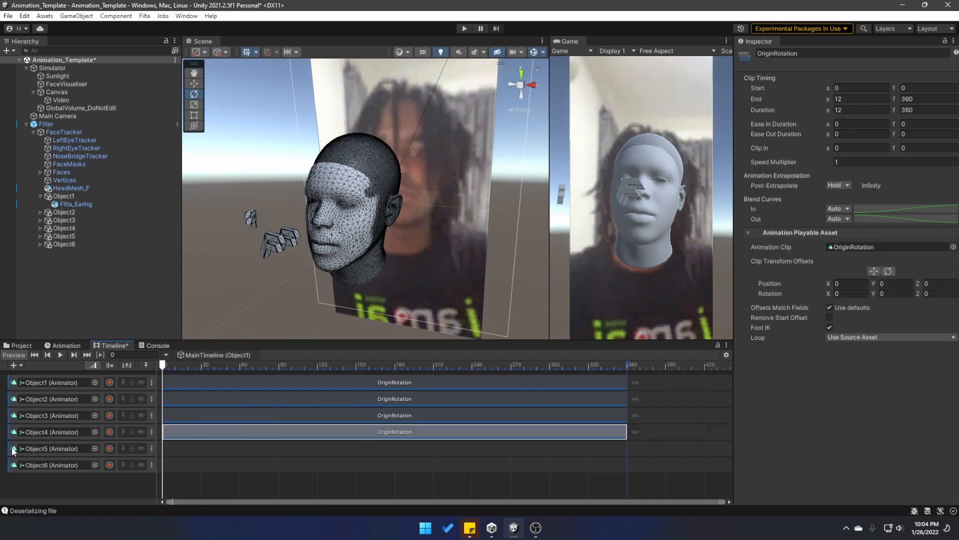
click(14, 449)
key(ctrl+v)
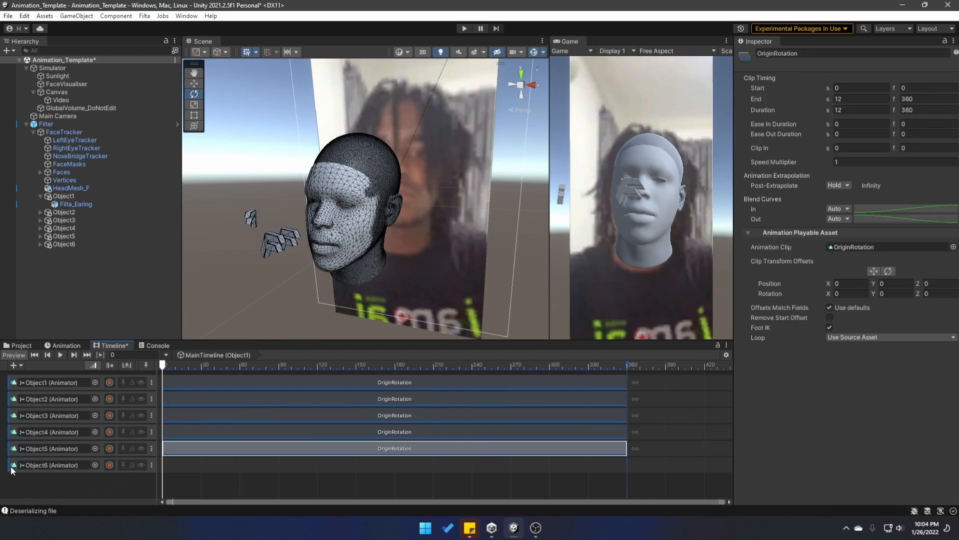
click(12, 470)
key(ctrl+v)
Set the clip's Y rotation offset to 120 on Object3's track and 180 on Object4's track.
click(394, 400)
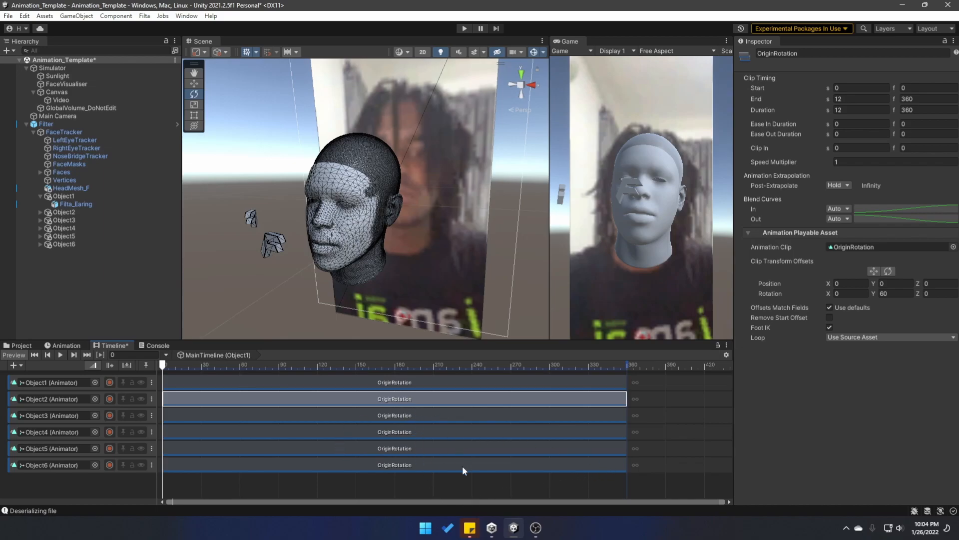
click(410, 416)
click(891, 294)
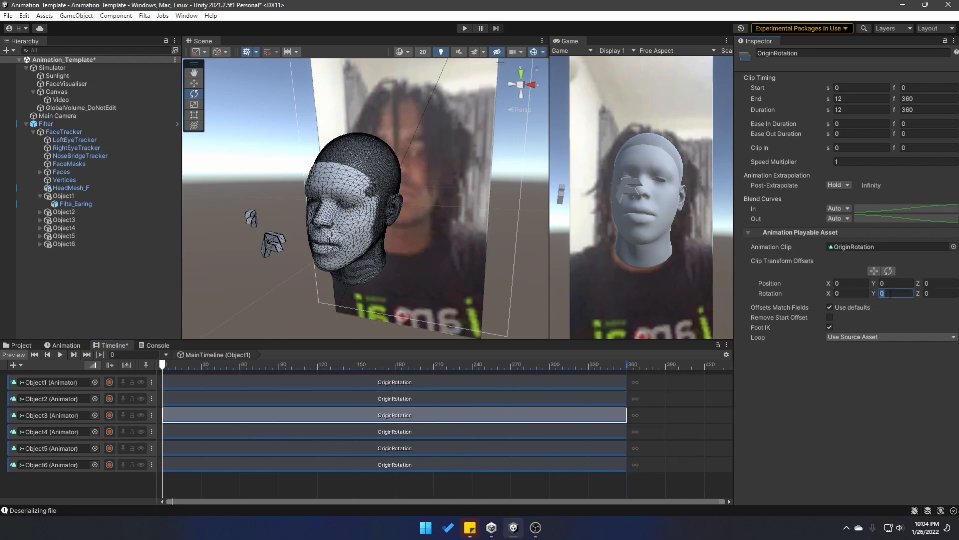
text(120)
click(427, 431)
click(892, 294)
text(180)
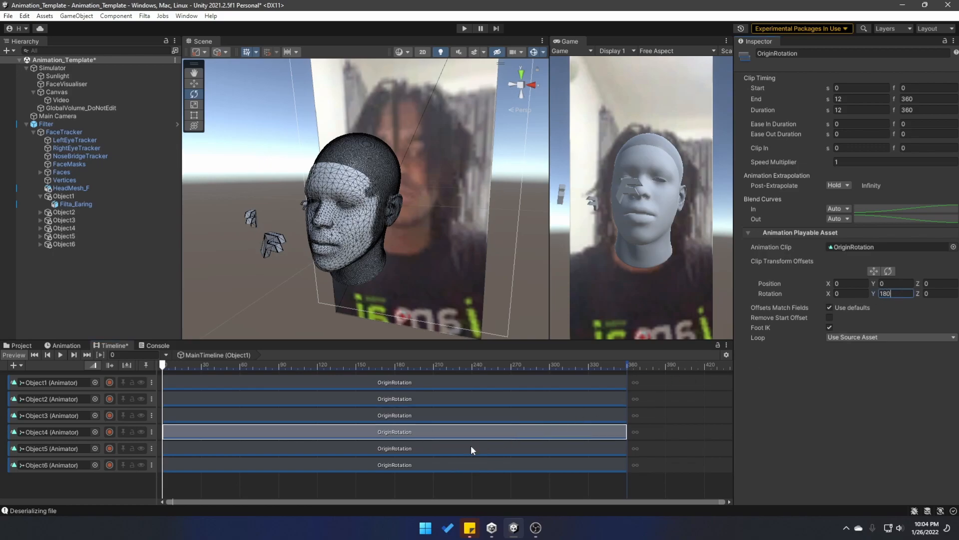
Set the clip's Y rotation offset to 240 on Object5's track and 300 on Object6's track.
click(457, 448)
click(892, 294)
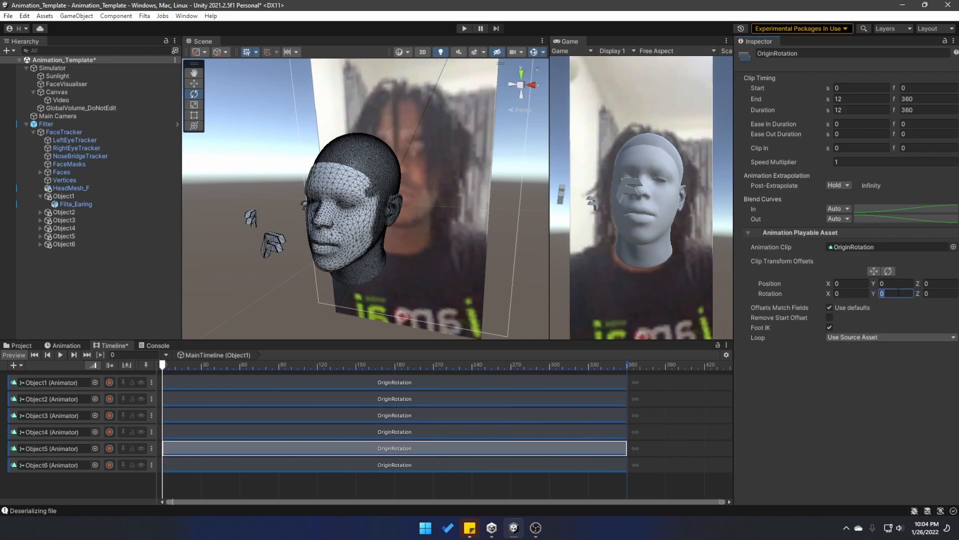
text(240)
click(458, 465)
click(892, 294)
text(300)
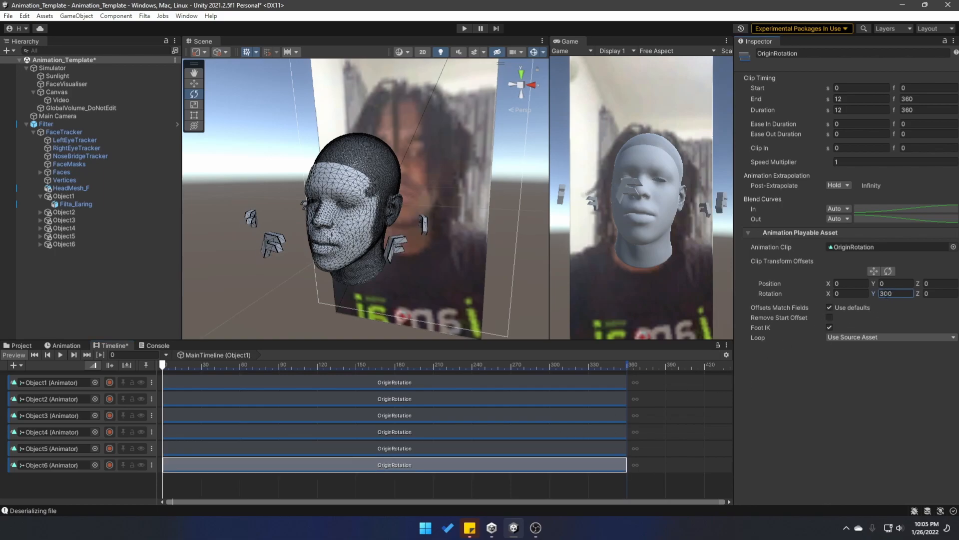
Play back MainTimeline to preview the six earring models circling the head.
click(60, 355)
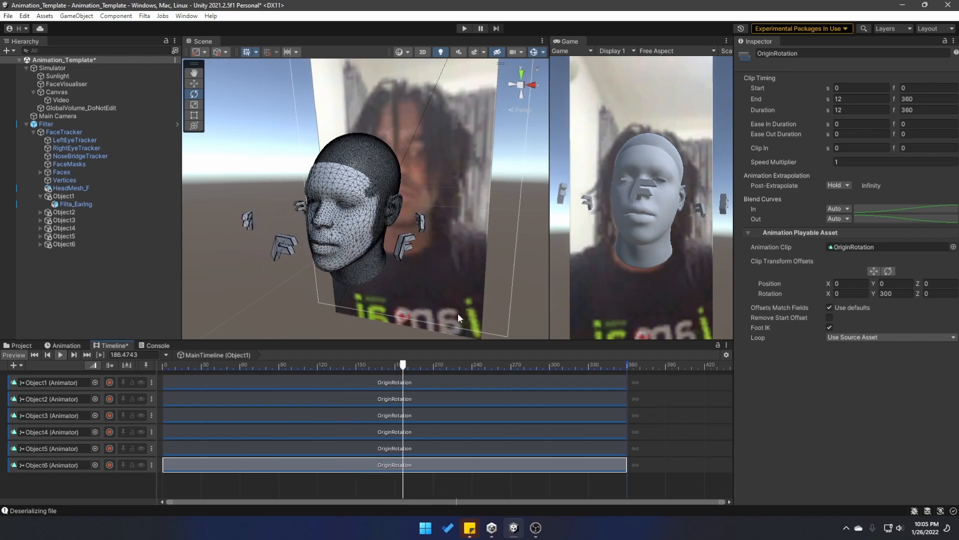
click(602, 366)
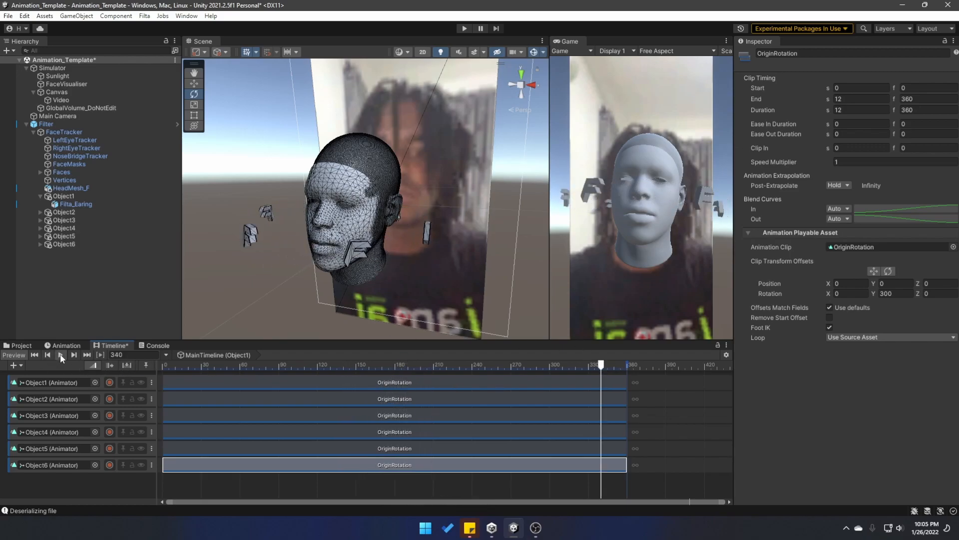
click(61, 354)
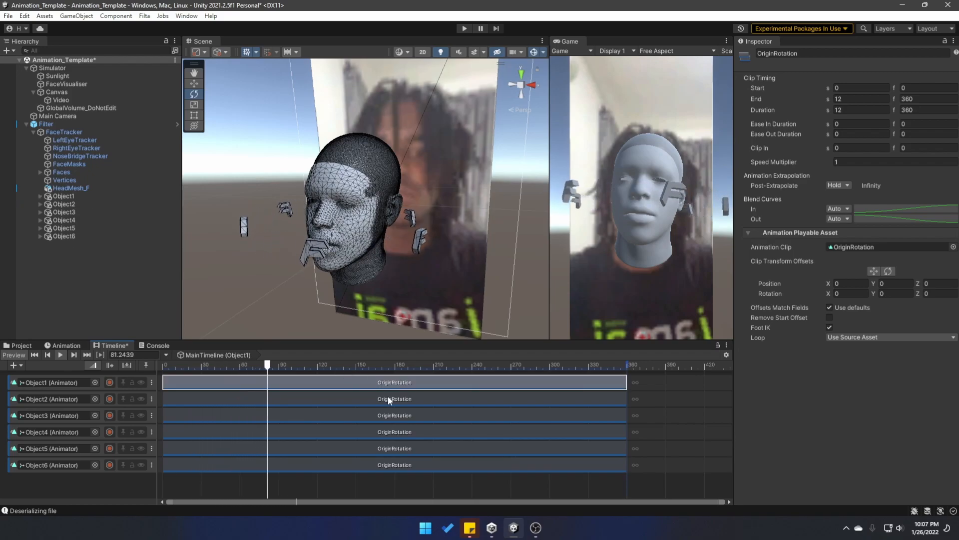
Check the rotation offsets of the OriginRotation clips on the tracks of Object2 through Object6.
click(388, 396)
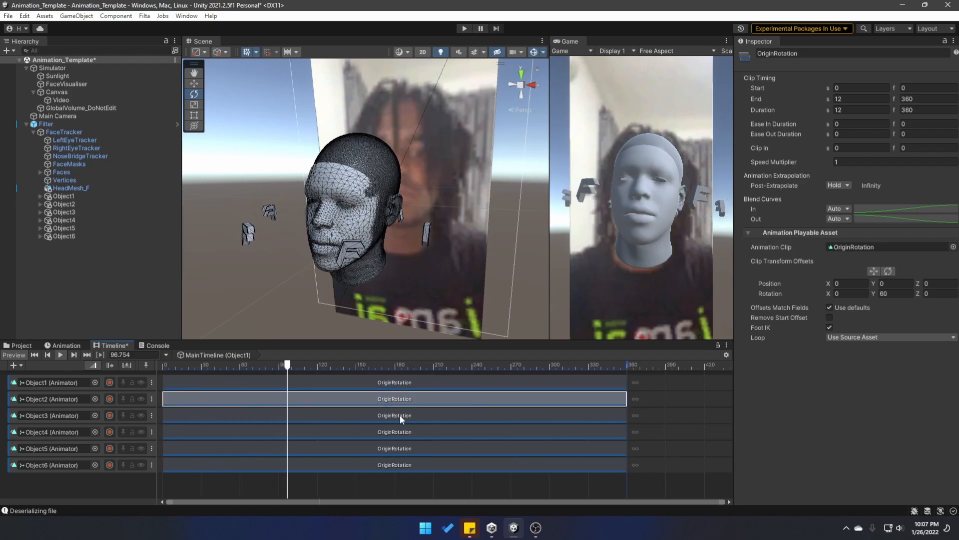
click(400, 416)
click(401, 433)
click(402, 449)
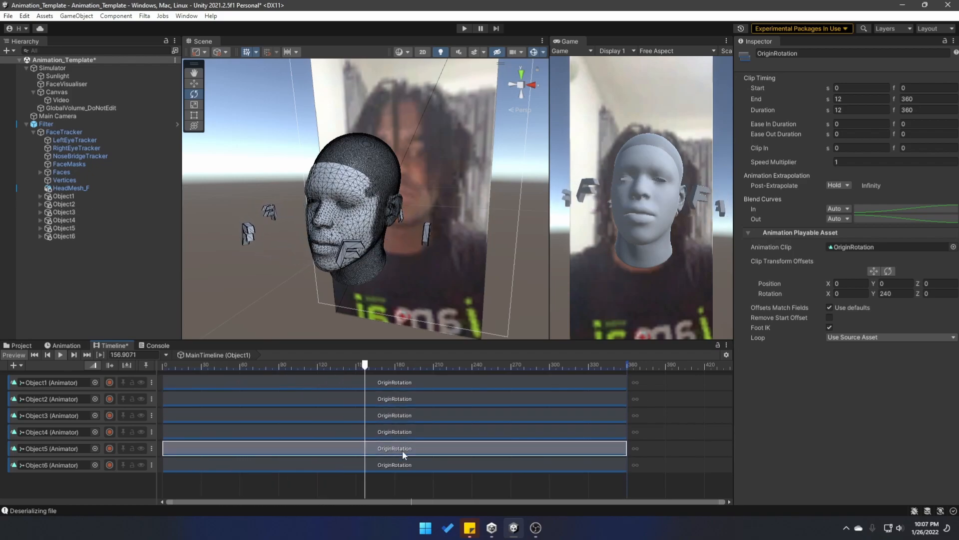
click(403, 464)
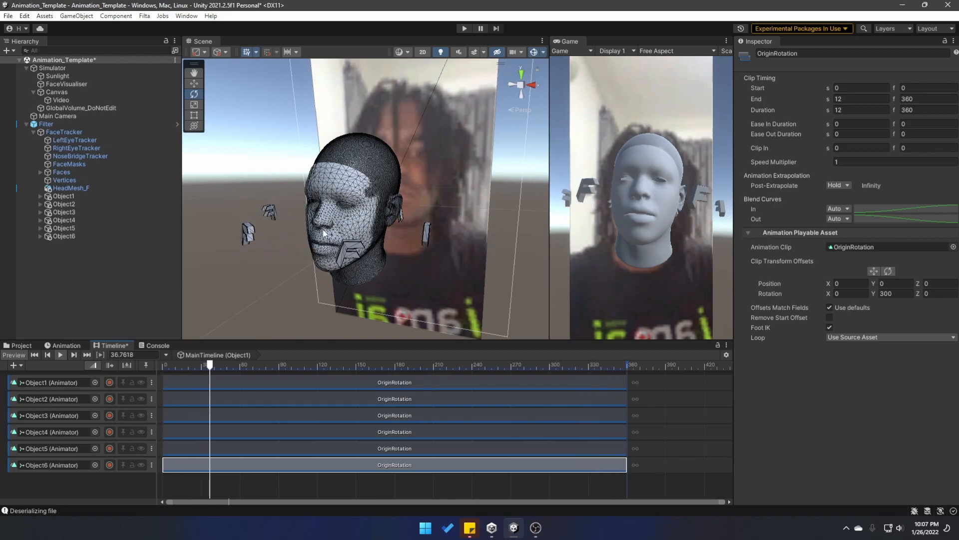
Create a new animation clip named LocalRotation1 for Object1.
click(71, 195)
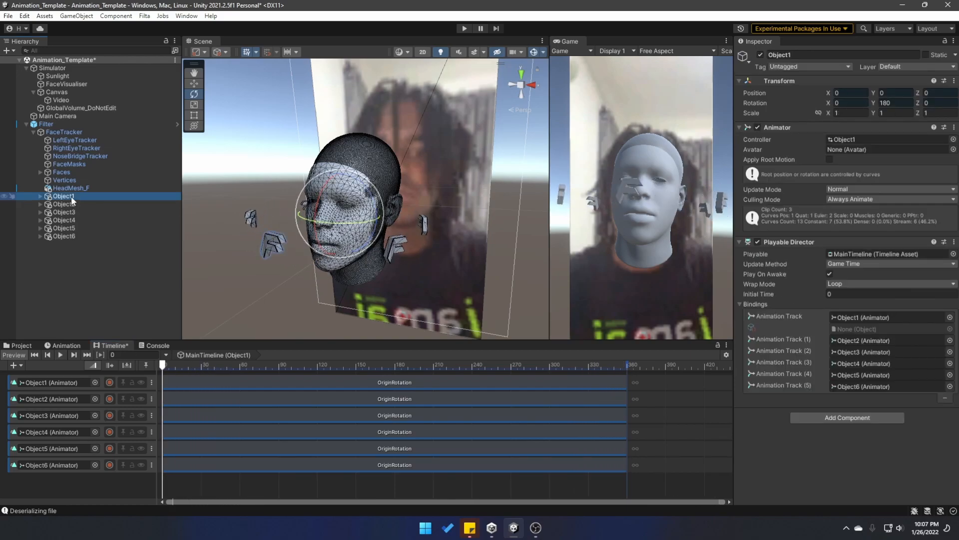
click(66, 345)
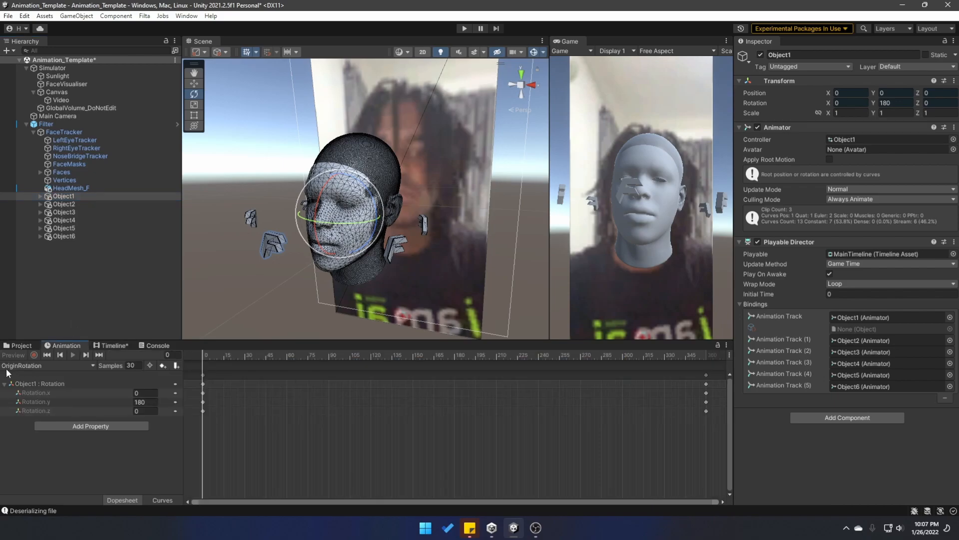
click(92, 365)
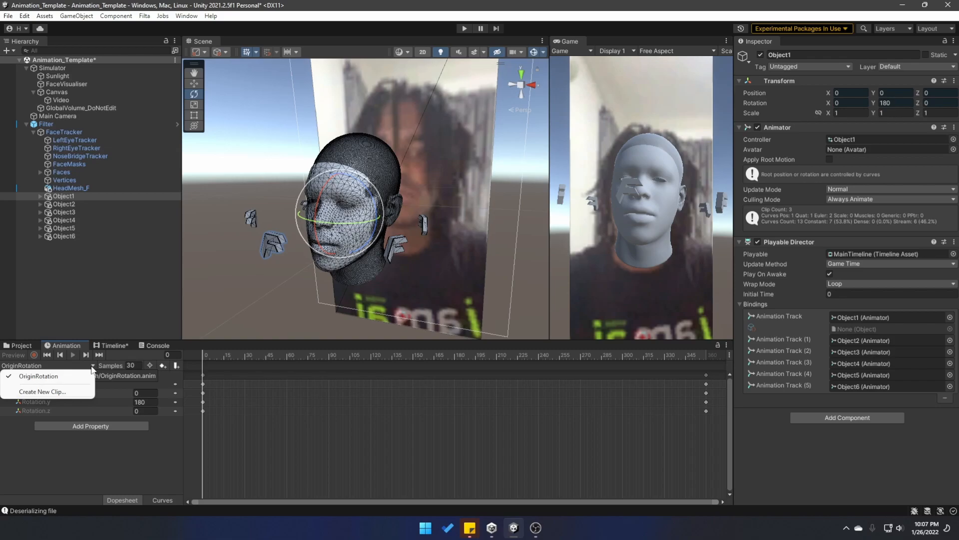
click(55, 392)
text(LocalRotation1)
key(Return)
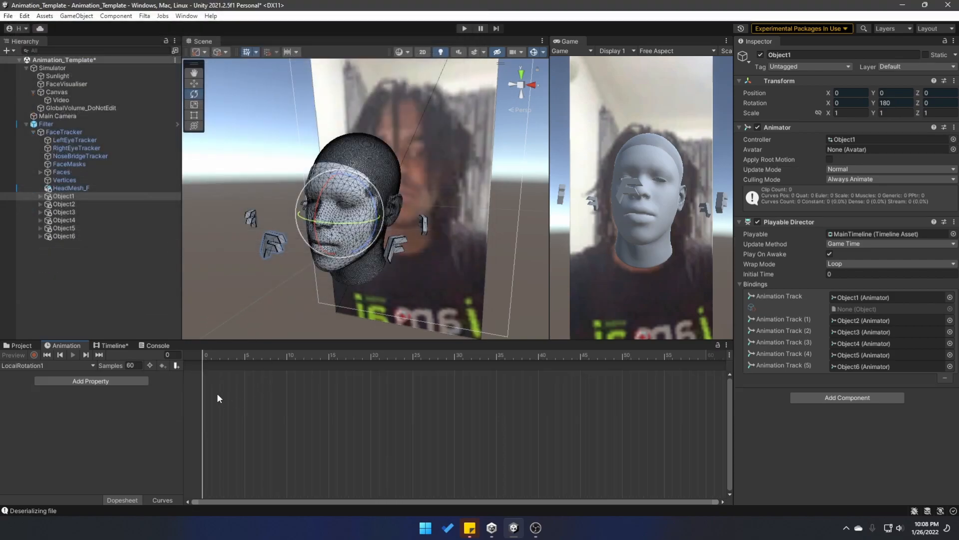
Set the LocalRotation1 sample rate to 30 and move the playhead to frame 360.
click(131, 365)
text(30)
key(Return)
click(176, 355)
text(360)
key(Return)
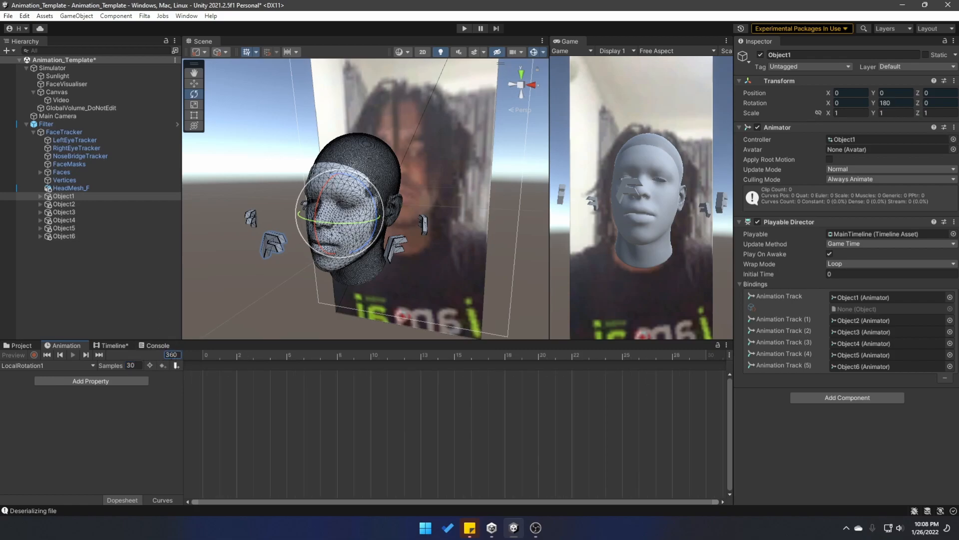
Add the Rotation property of the Filta_Earing child's Transform to the LocalRotation1 clip.
click(91, 379)
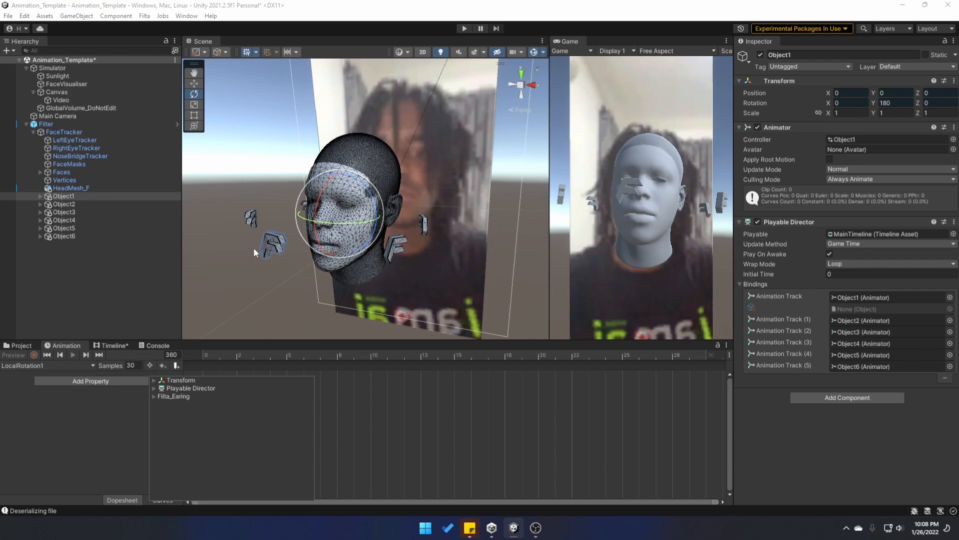
click(154, 395)
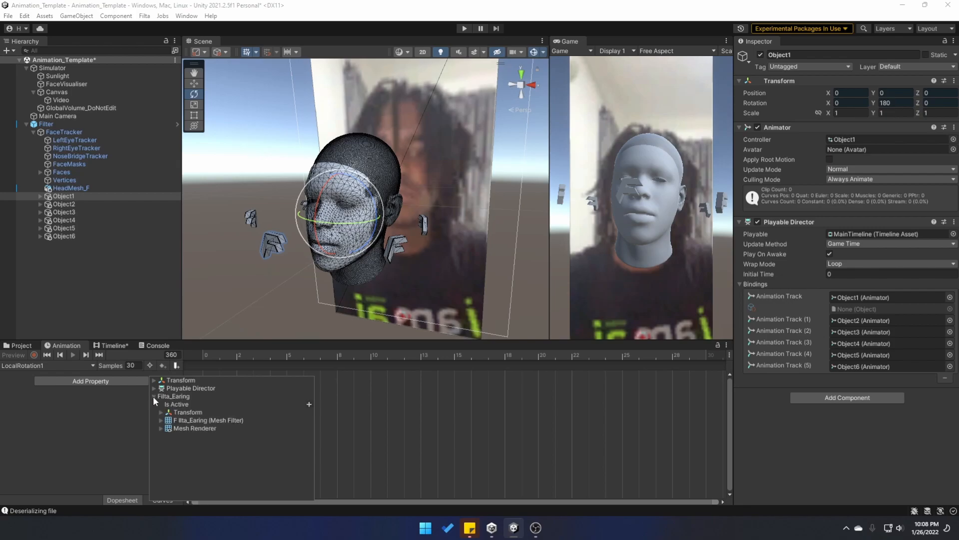
click(192, 413)
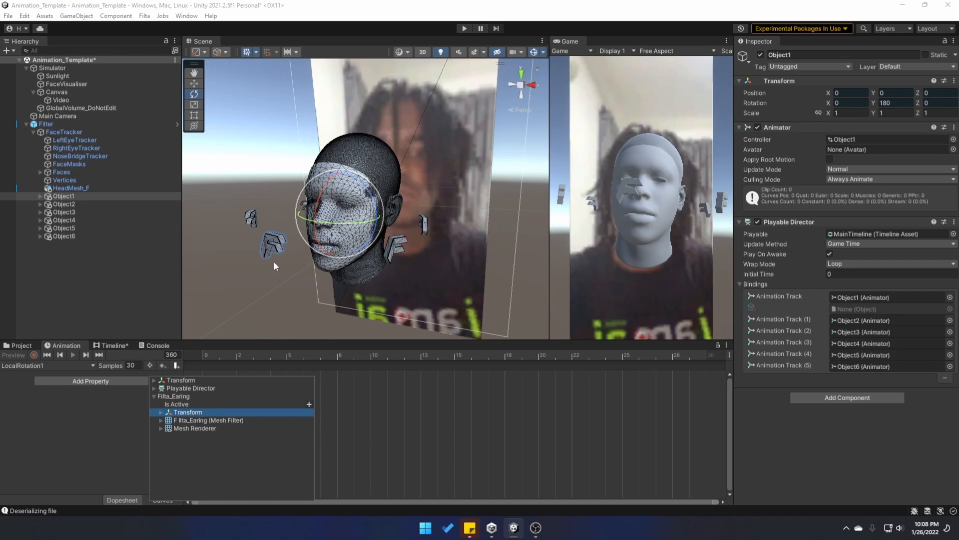
click(161, 412)
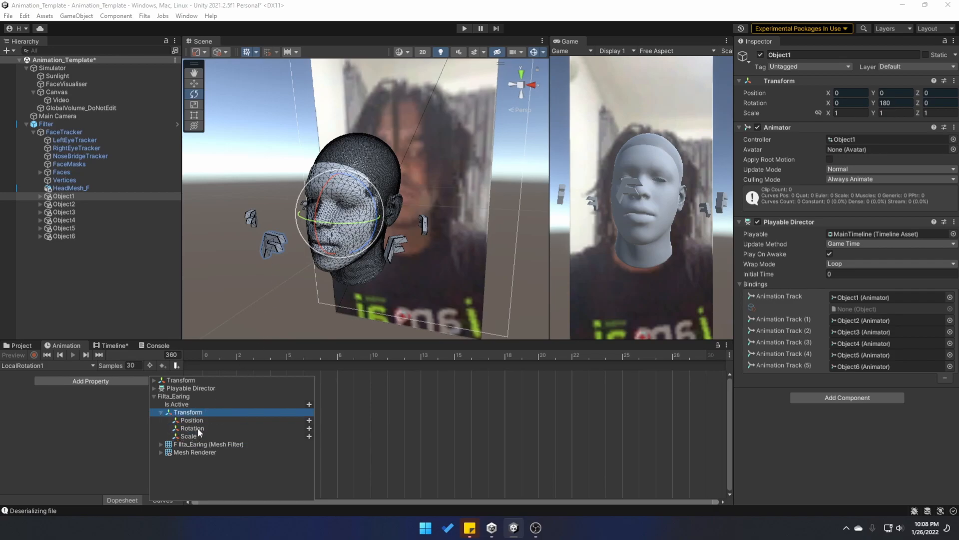
click(309, 428)
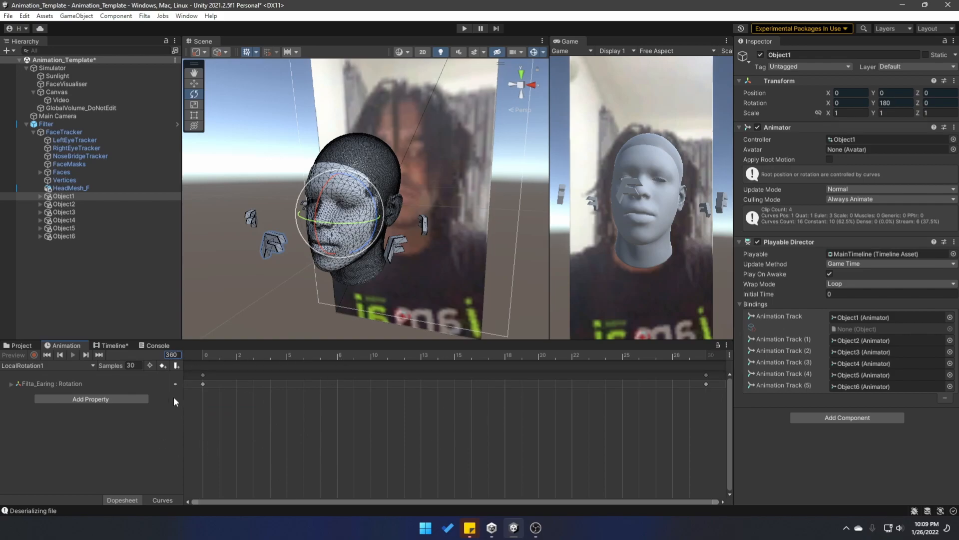
Add a rotation keyframe at frame 360 and delete the keyframe at frame 30.
click(163, 365)
scroll(245, 489, down, 3)
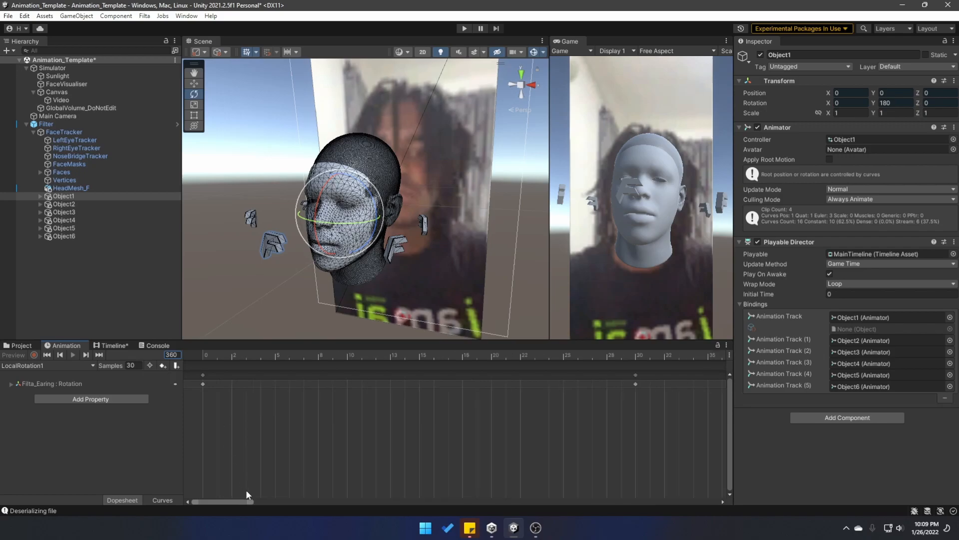
mouse_move(248, 500)
mouse_down()
mouse_move(714, 504)
mouse_move(255, 501)
mouse_up()
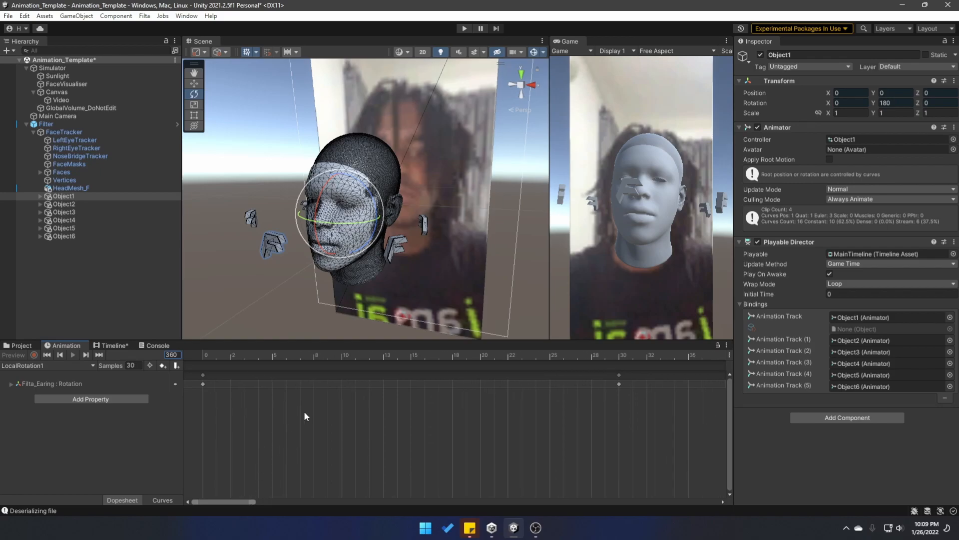
click(291, 432)
key(a)
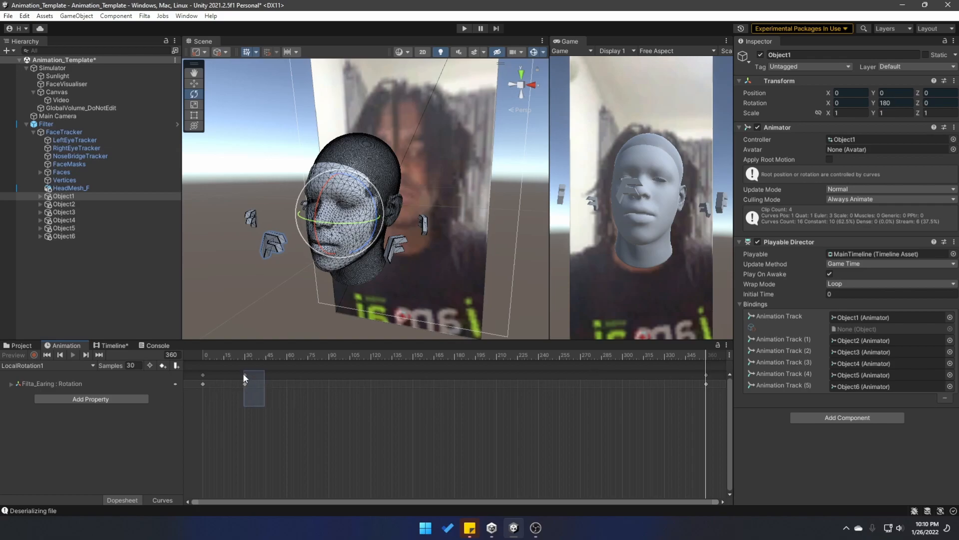
drag(244, 375, 242, 376)
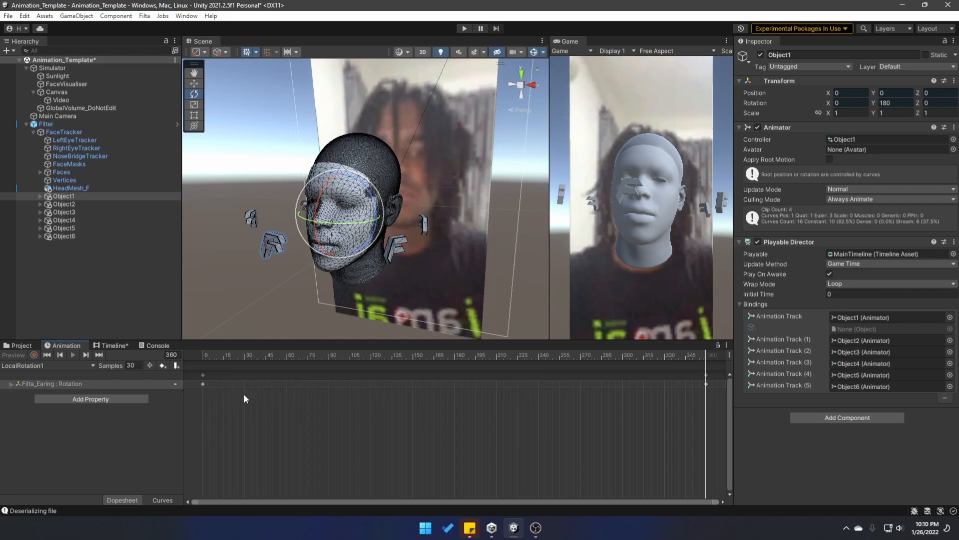
At frame 180, key the Filta_Earing rotation to 60 on the X, Y and Z axes.
click(454, 354)
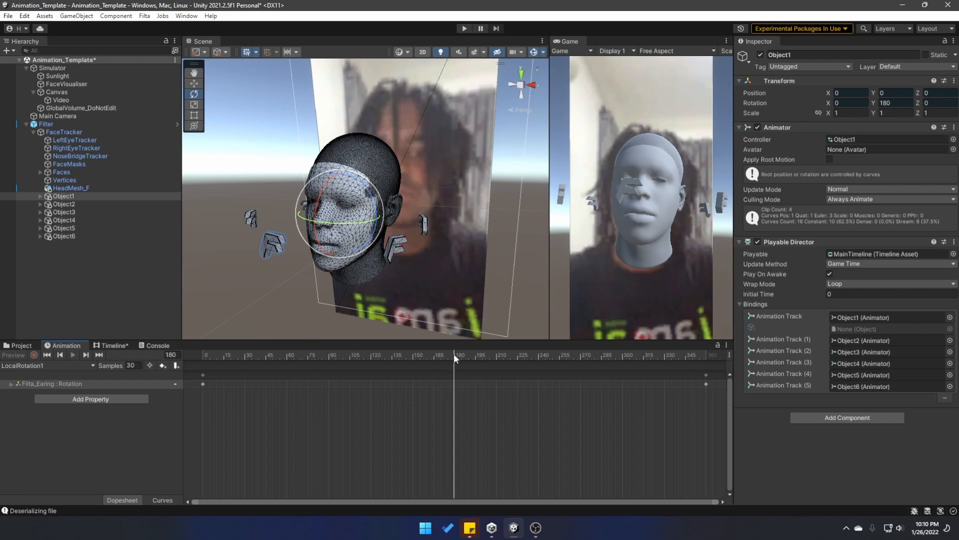
click(11, 383)
click(145, 393)
text(60)
click(148, 402)
text(60)
click(148, 411)
text(60)
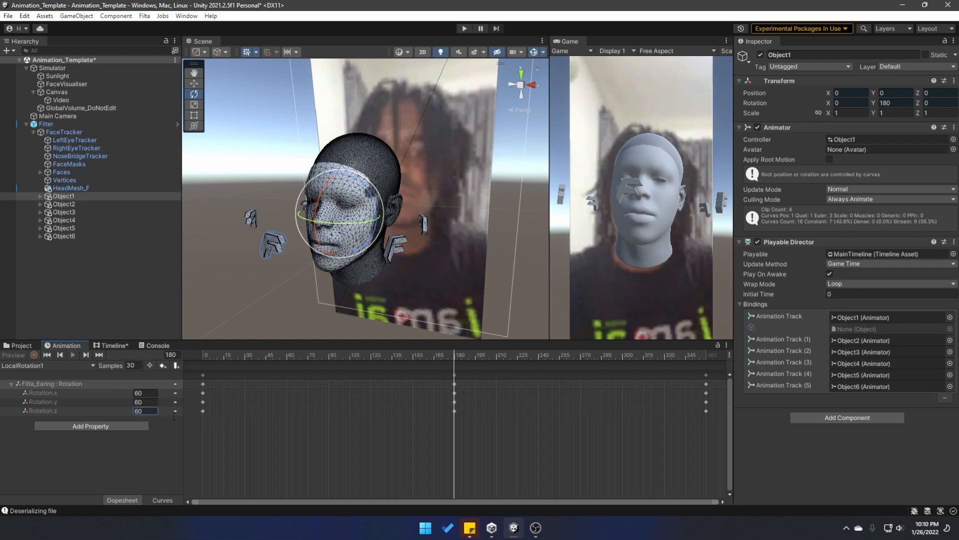
Turn off the timeline preview and scrub through LocalRotation1 to check the earring's own rotation.
mouse_move(346, 354)
mouse_down()
mouse_move(517, 355)
mouse_move(363, 353)
mouse_up()
click(112, 344)
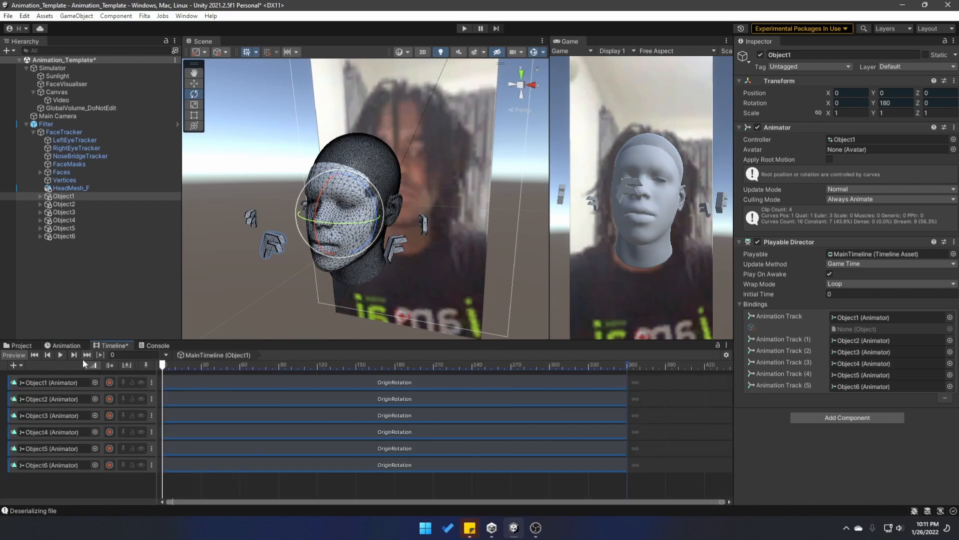
click(14, 355)
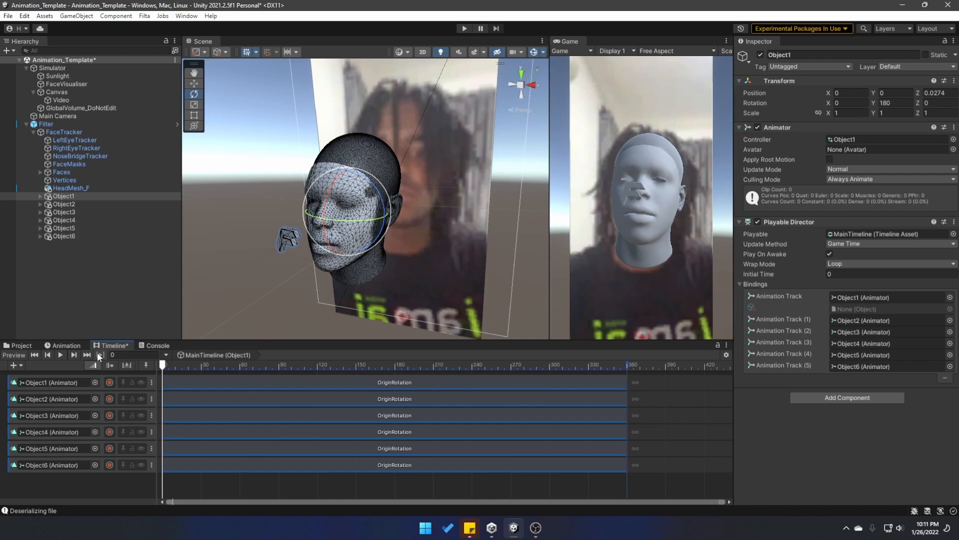
click(67, 345)
drag(315, 355, 202, 355)
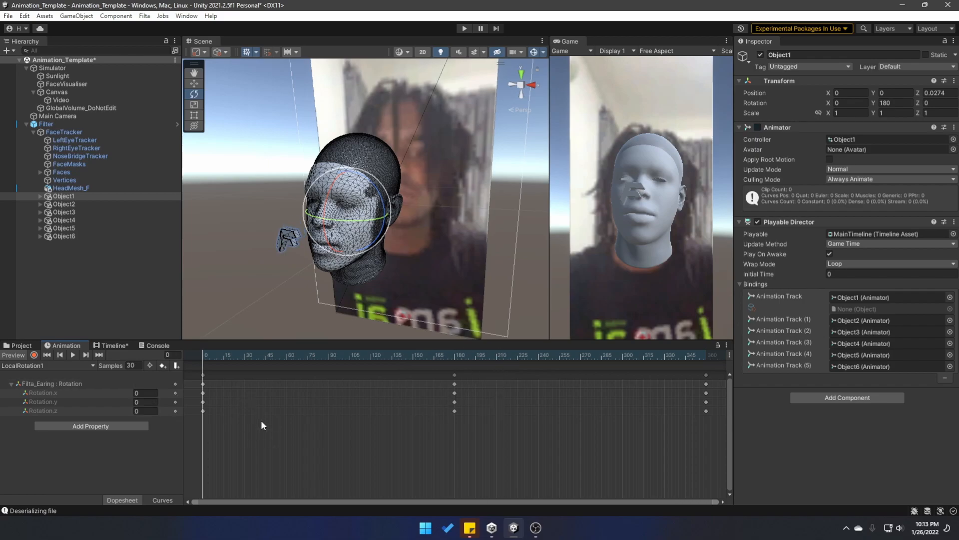
click(14, 354)
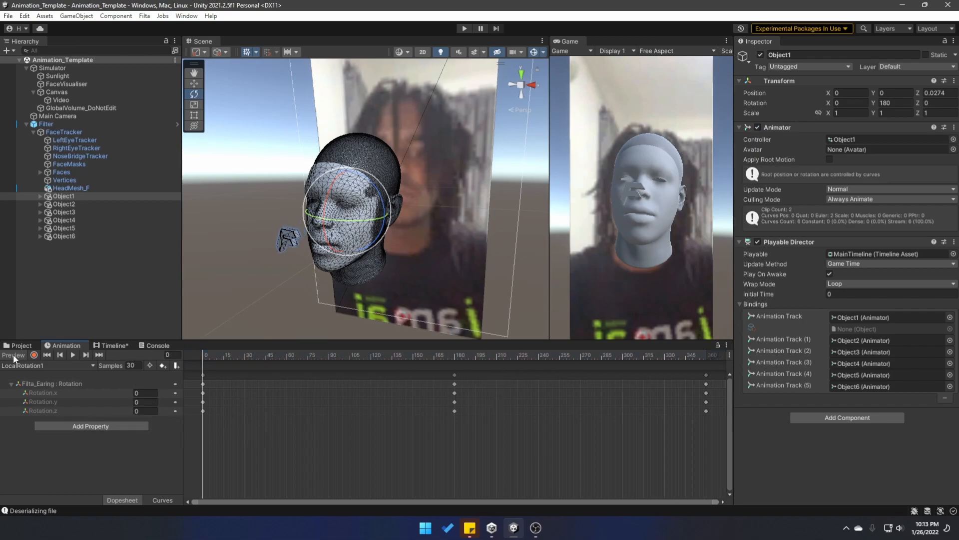
Add an override track beneath Object1's animation track in MainTimeline.
click(112, 345)
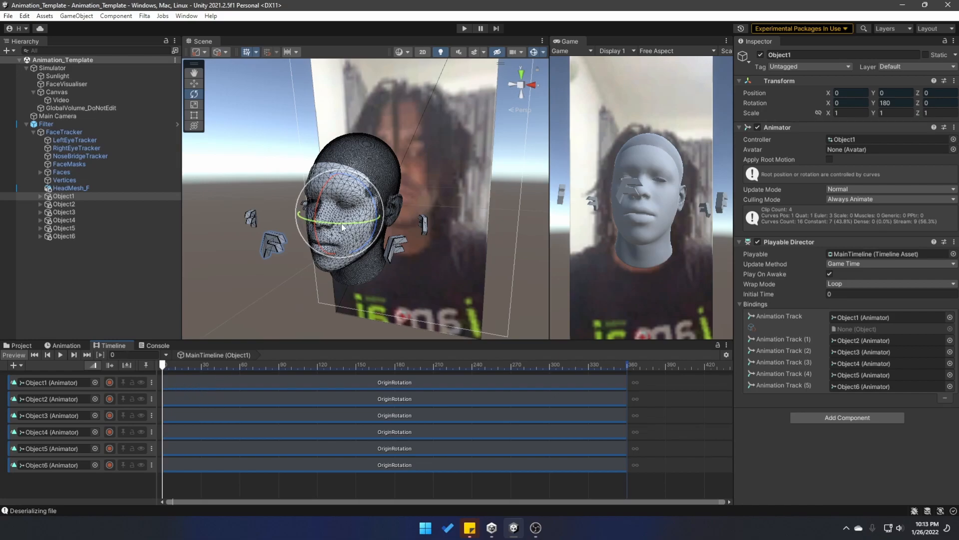
click(14, 385)
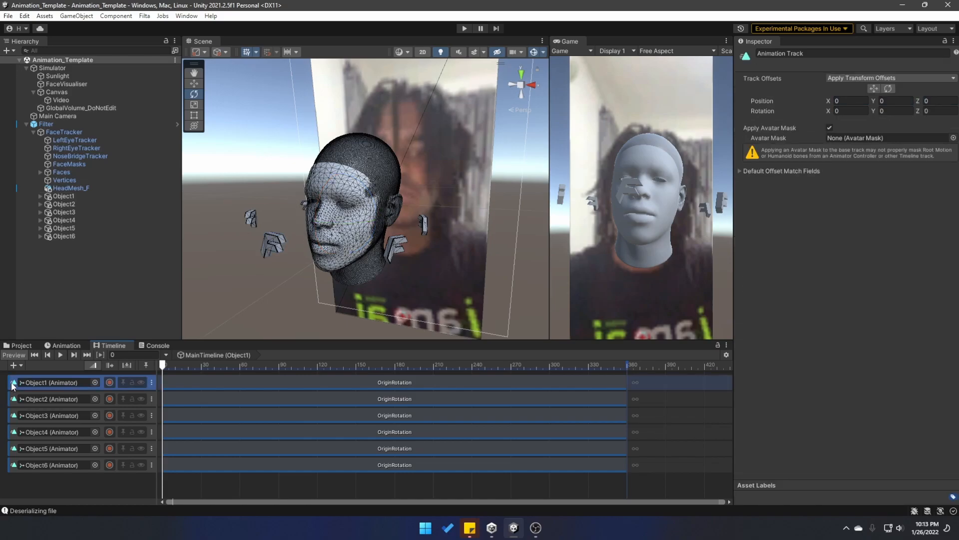
click(152, 381)
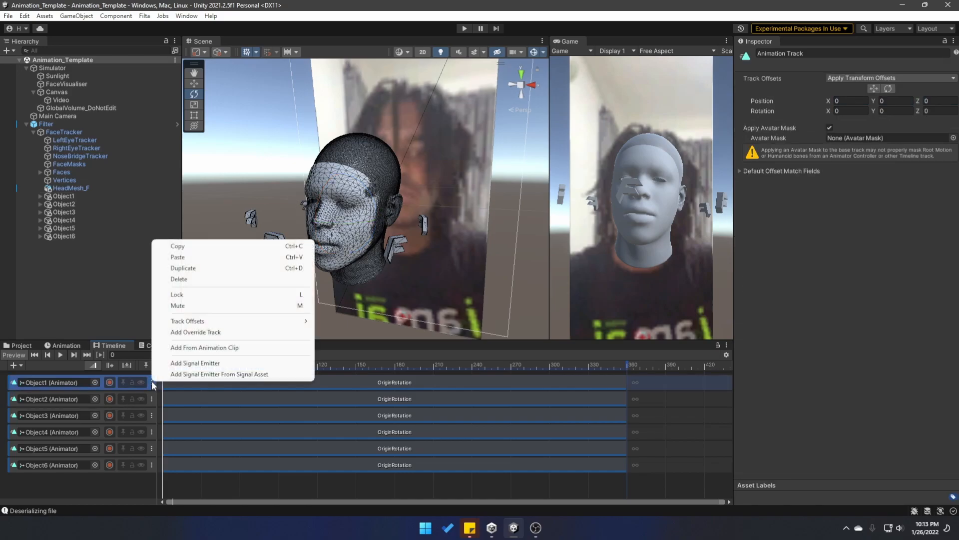
click(219, 333)
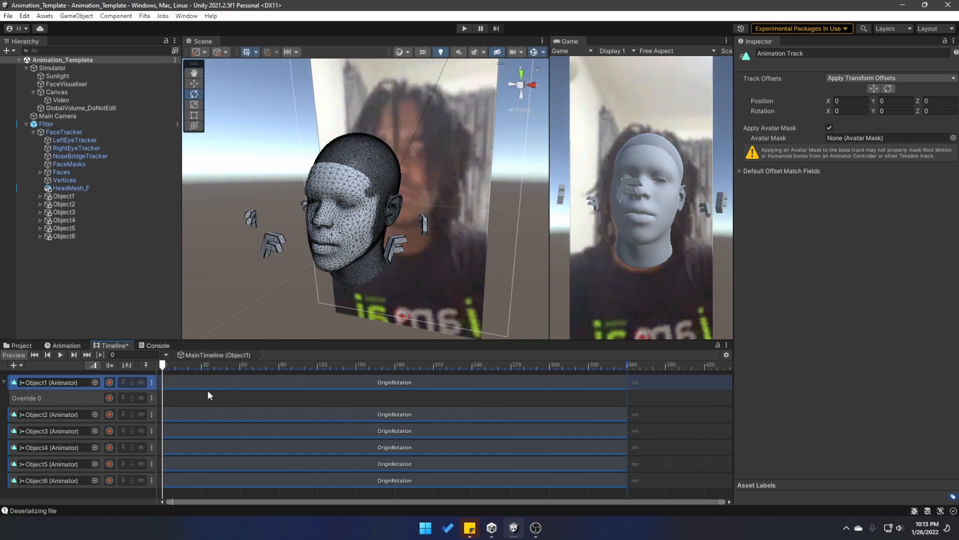
Add the LocalRotation1 animation clip to Object1's override track and preview the combined motion.
click(152, 397)
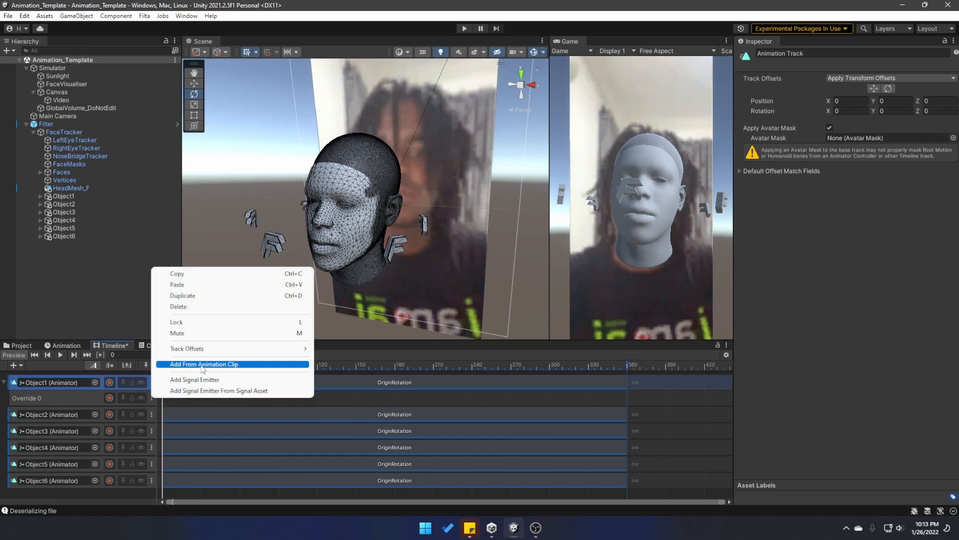
click(200, 363)
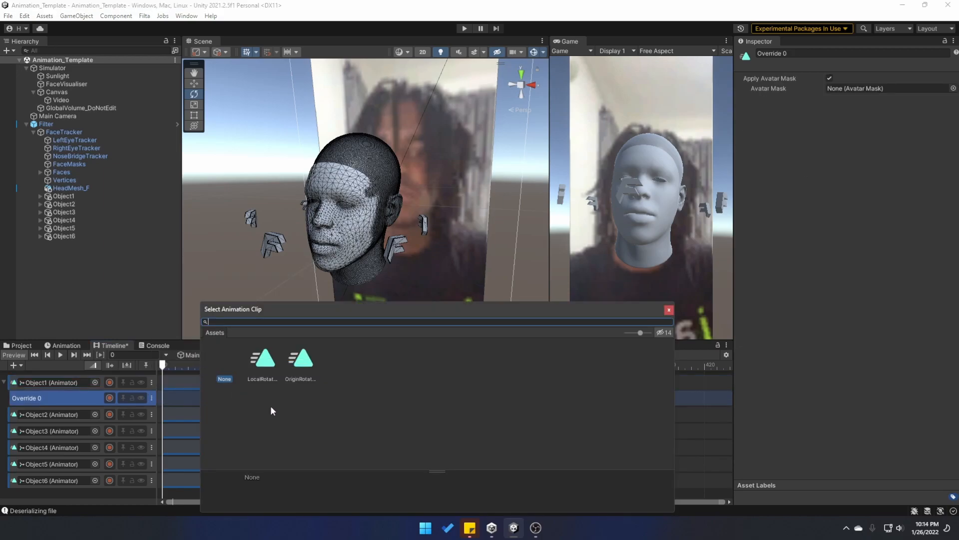
double_click(263, 360)
key(space)
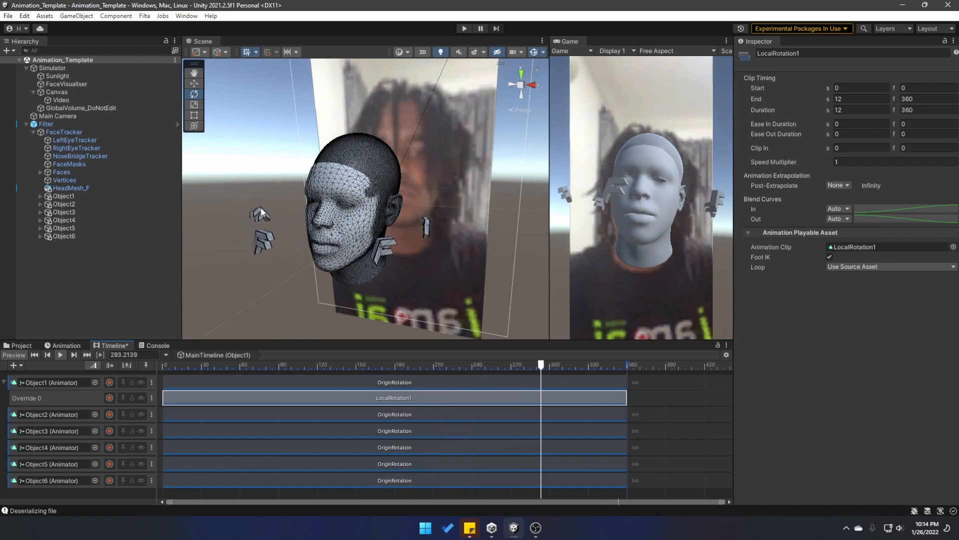
drag(181, 365, 176, 402)
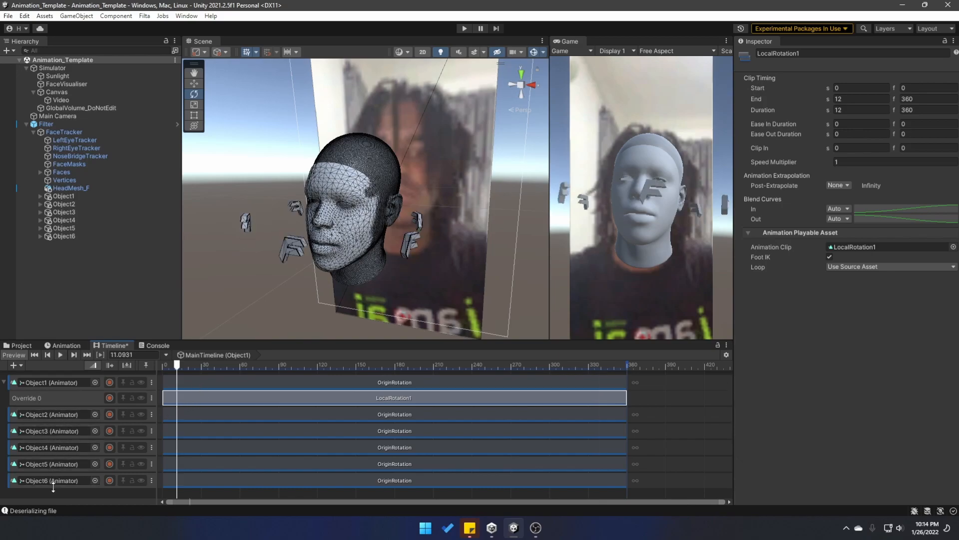
Add an override track beneath Object3's animation track and paste a copy of Object1's LocalRotation1 clip into it at frame 0.
click(152, 431)
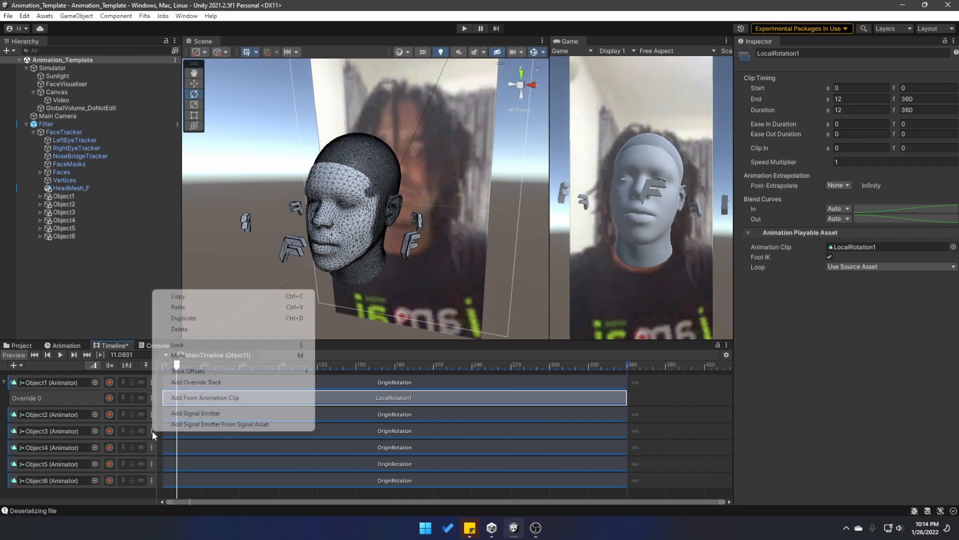
click(207, 389)
drag(177, 366, 162, 368)
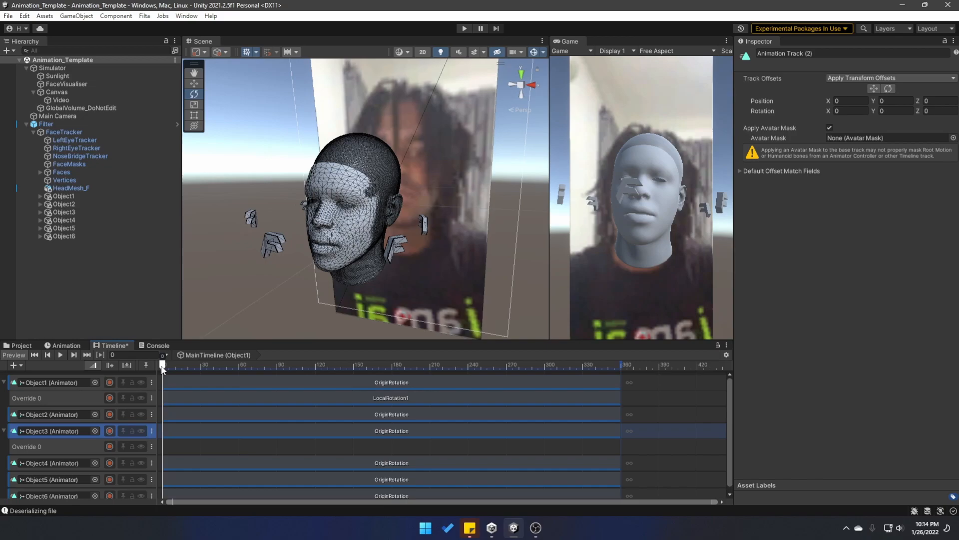
click(186, 397)
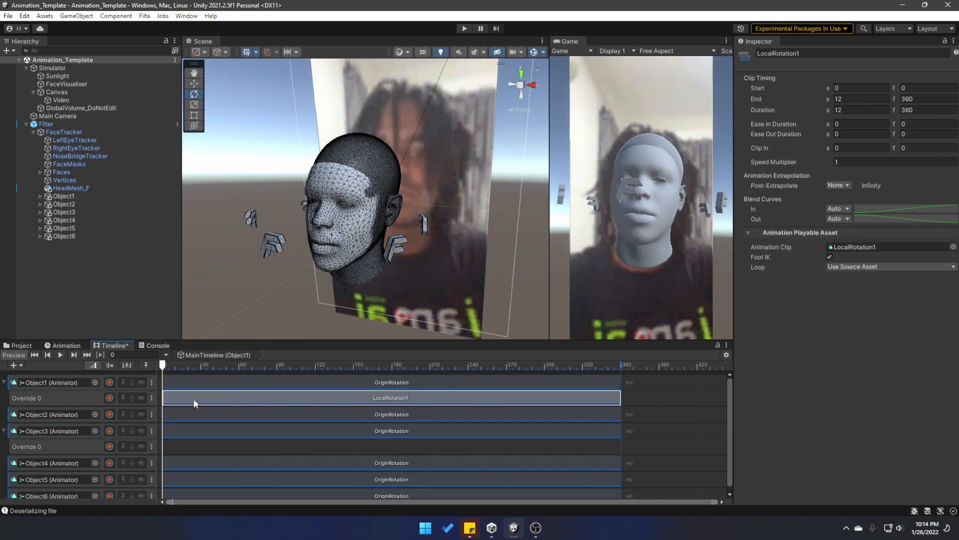
click(73, 448)
key(ctrl+v)
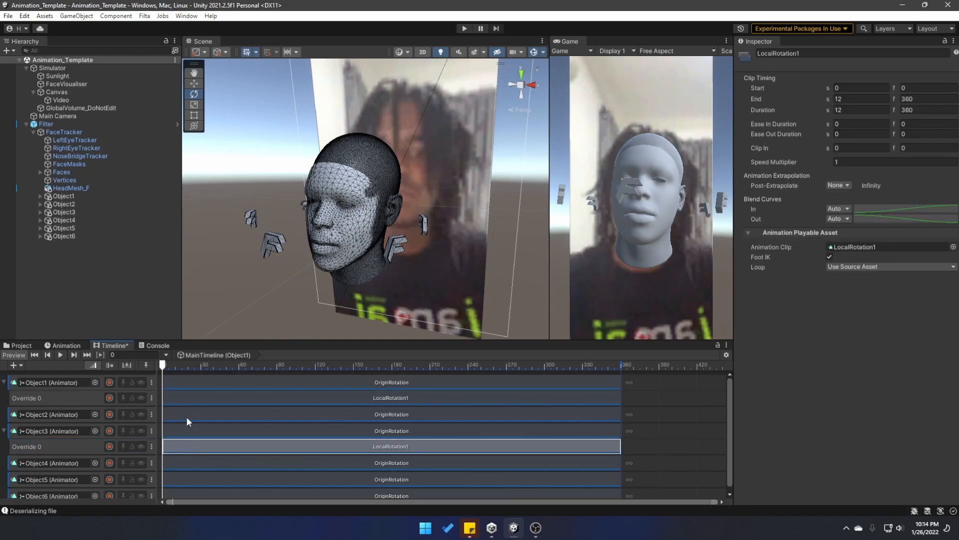
Add an override track beneath Object5's animation track, paste the LocalRotation1 clip into it at frame 0, and play the timeline.
click(151, 474)
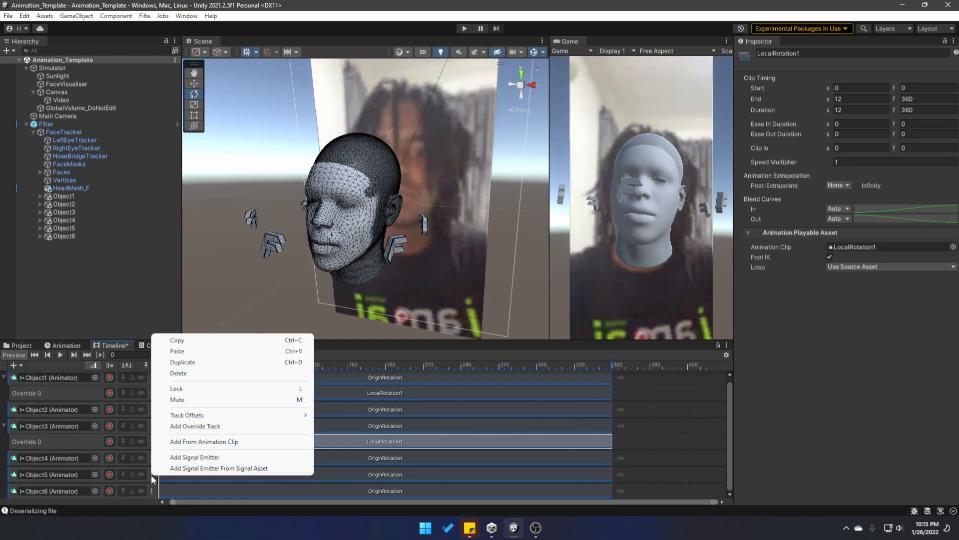
click(204, 426)
click(126, 491)
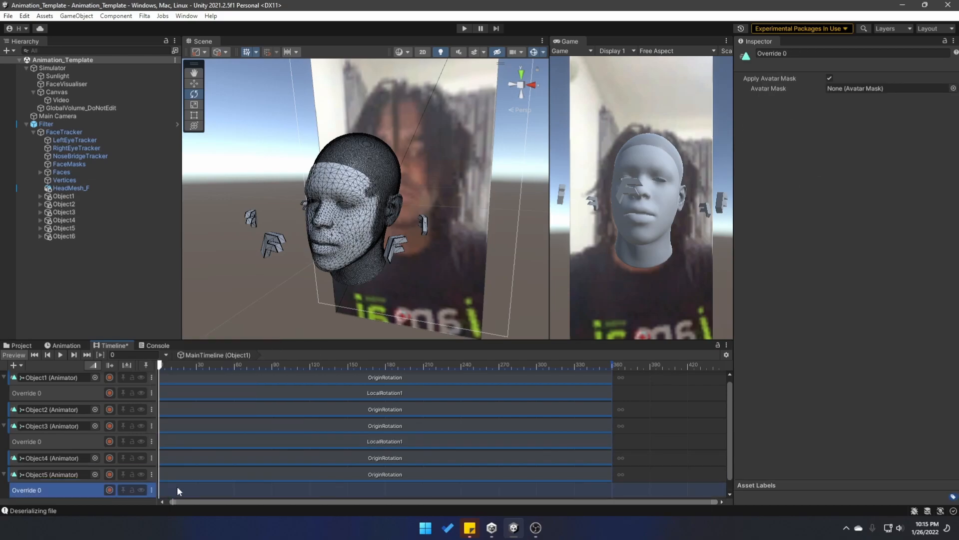
key(ctrl+v)
click(60, 355)
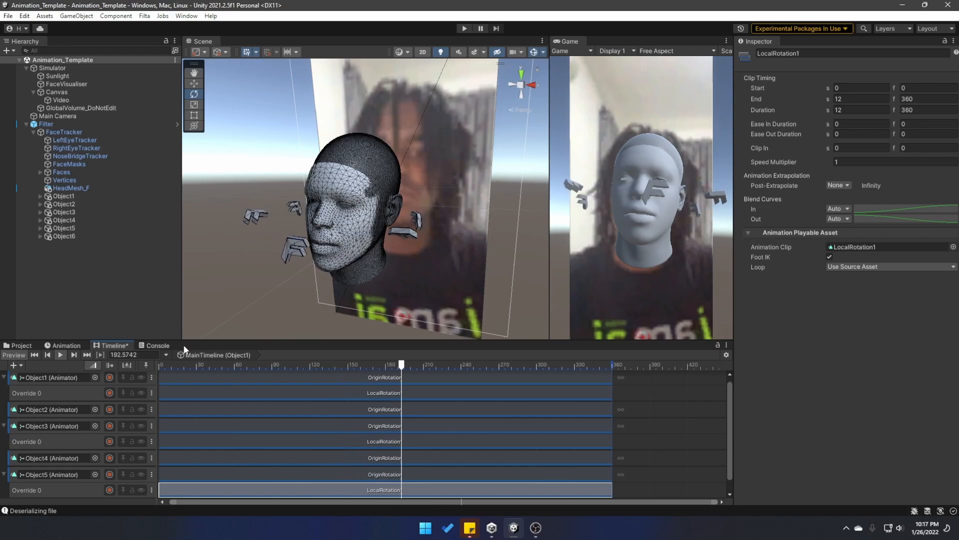
Turn off the timeline preview and create a new animation clip named LocalScale for Object2 in the CubeAnimation folder.
click(72, 203)
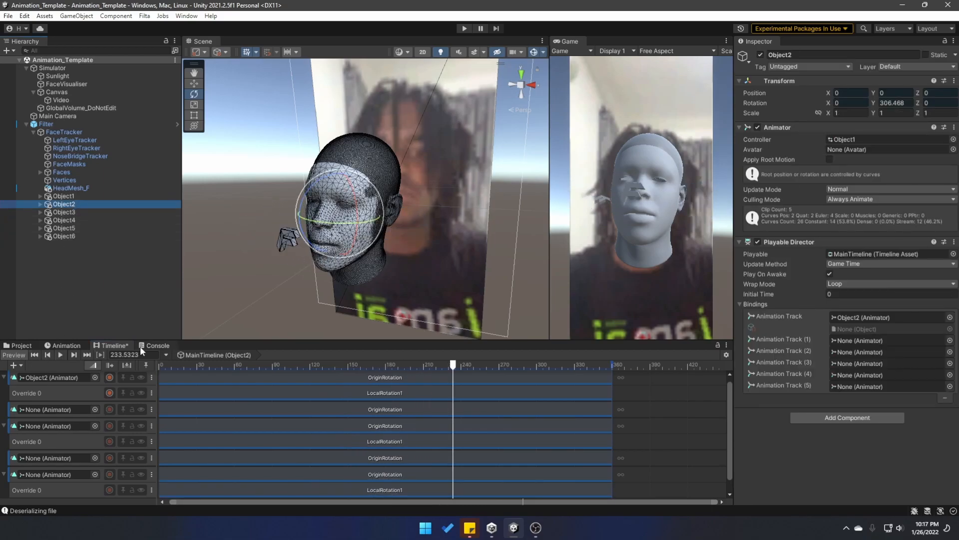
click(14, 355)
click(67, 344)
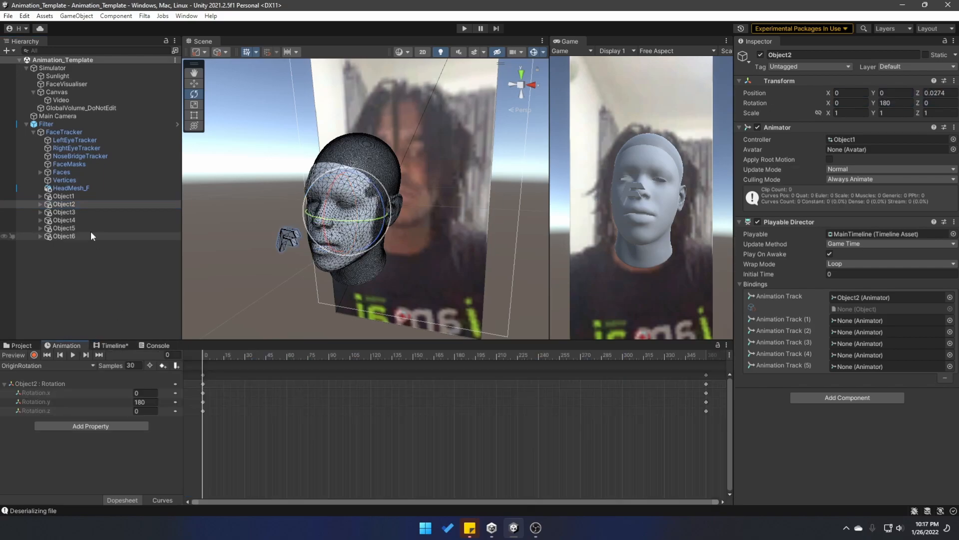
click(31, 366)
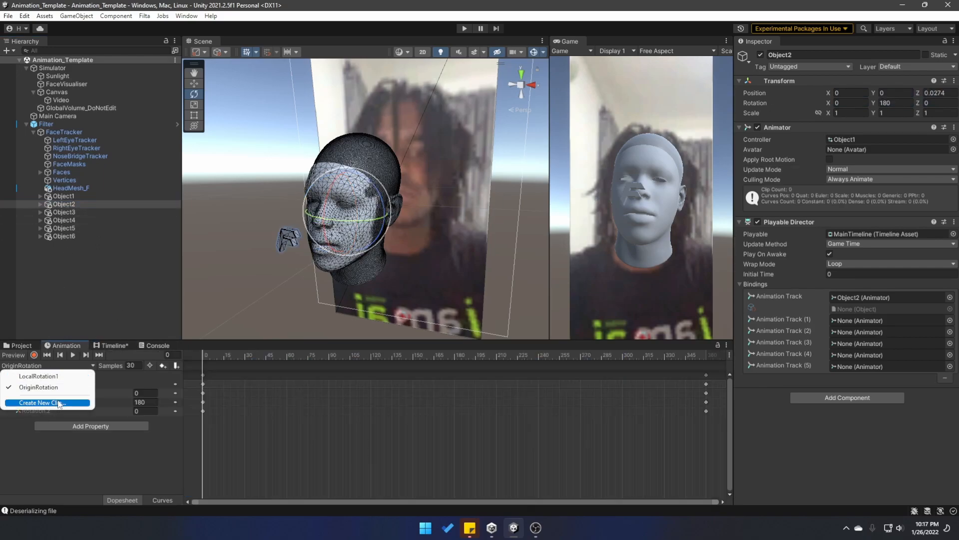
click(42, 402)
text(Loca)
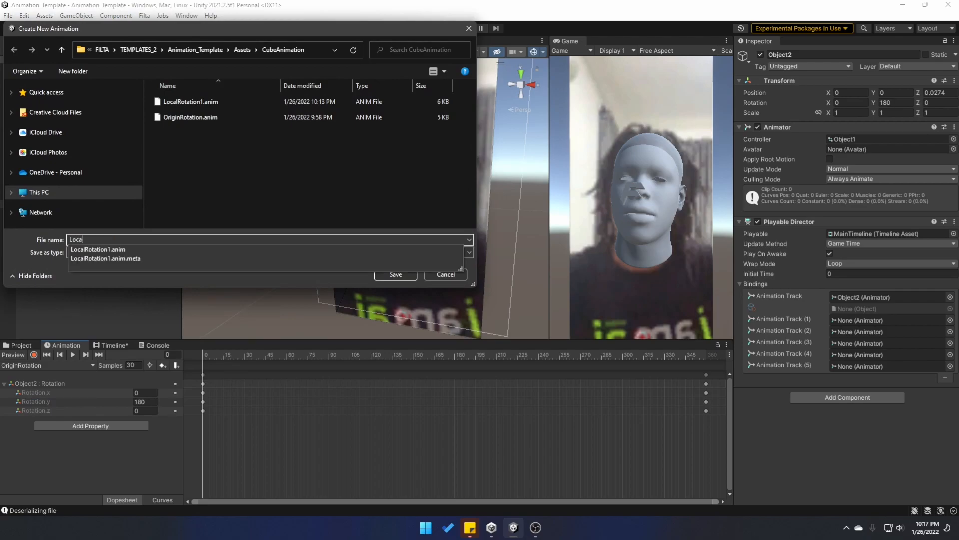
text(lSaale)
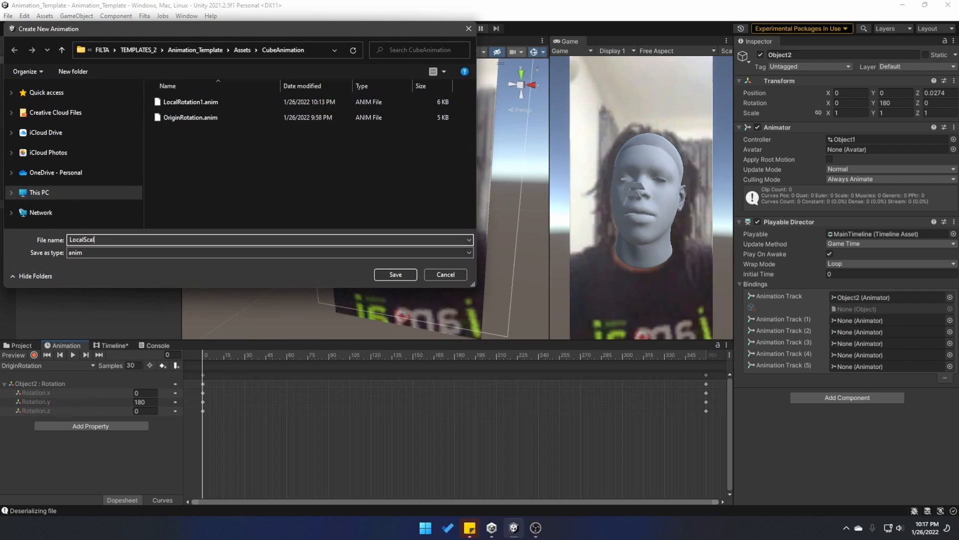
key(Return)
Set the LocalScale clip's sample rate to 30 and move its playhead to frame 360.
click(135, 366)
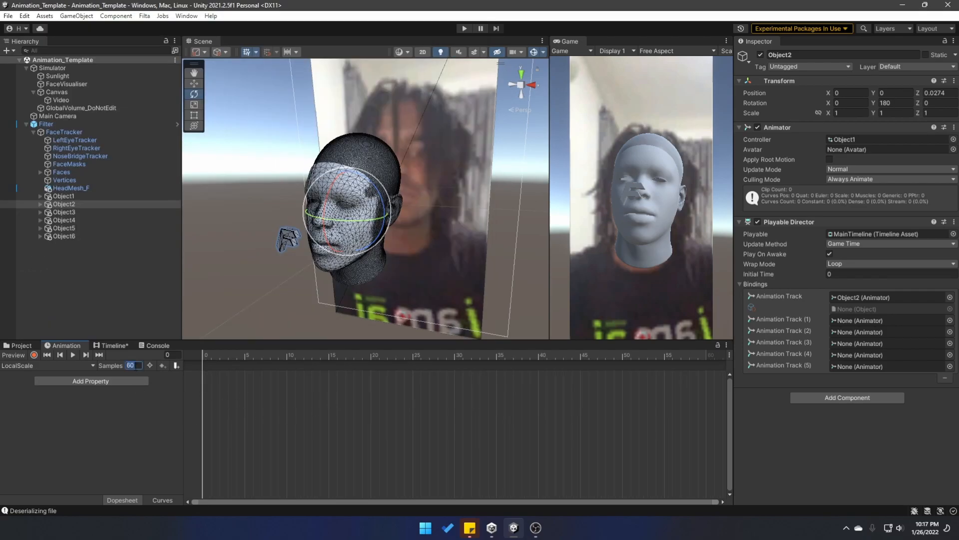
text(30)
click(170, 354)
text(3)
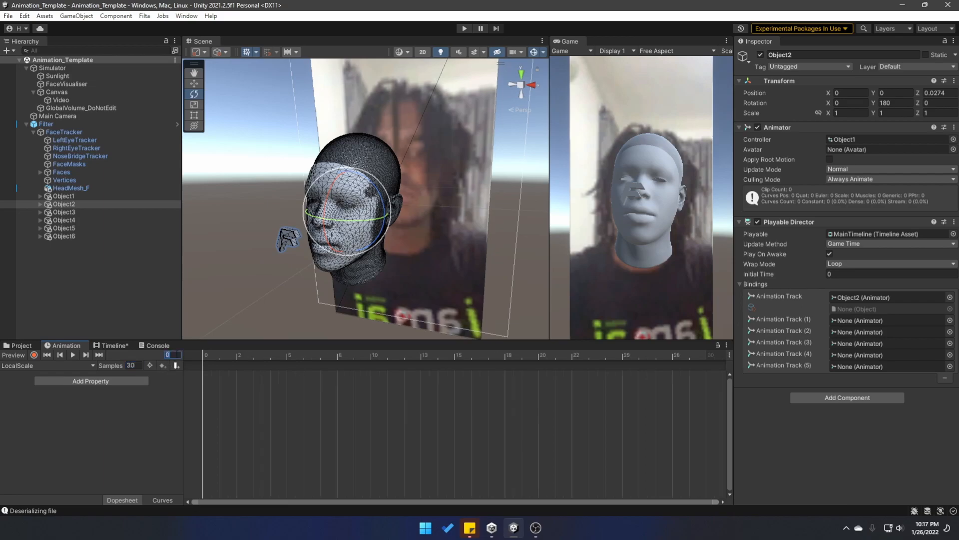
text(60)
key(Return)
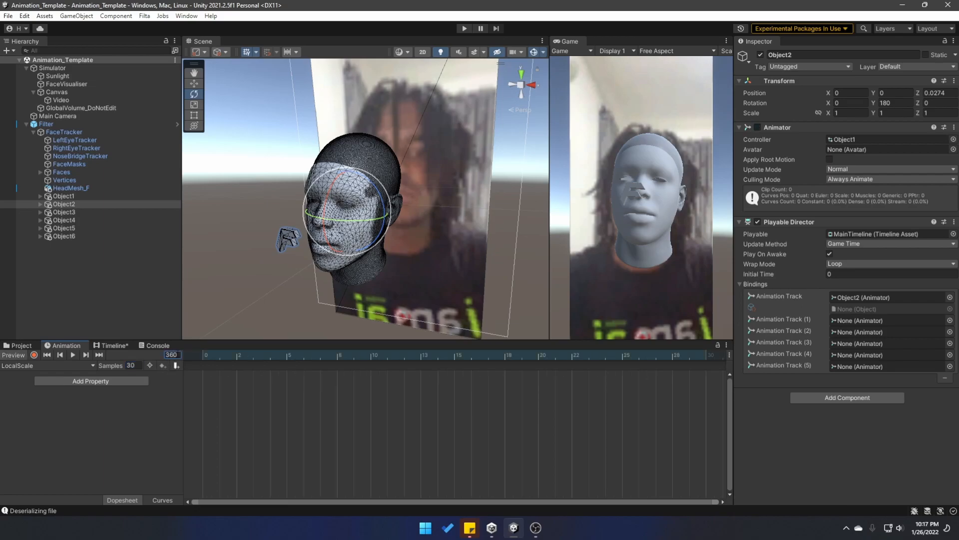
Add the Filta_Earing Transform Scale property to the LocalScale clip and place a keyframe at frame 360.
click(85, 382)
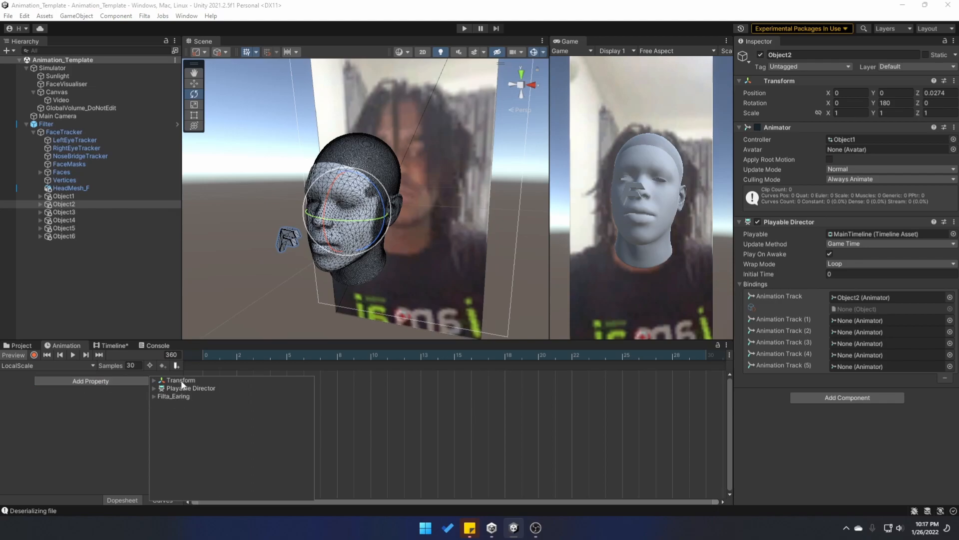
click(154, 396)
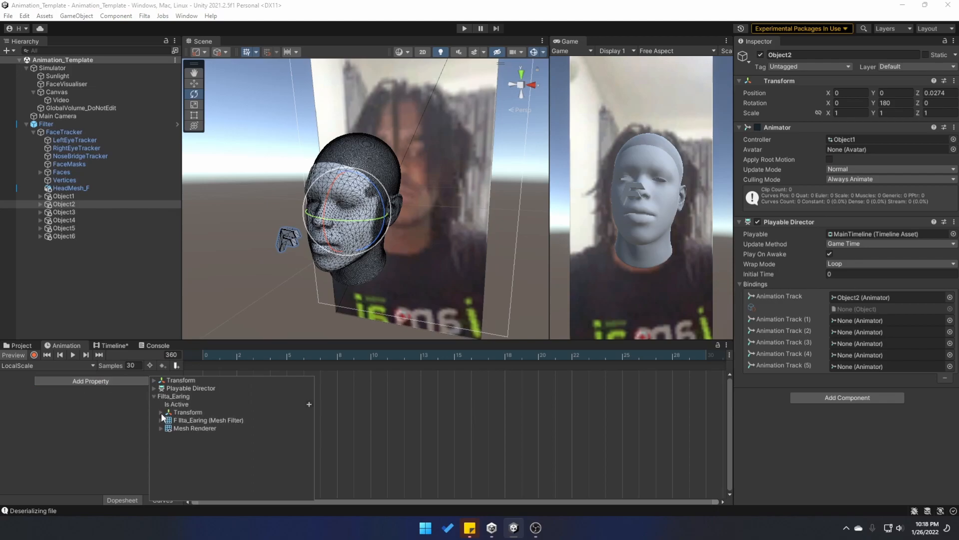
click(161, 412)
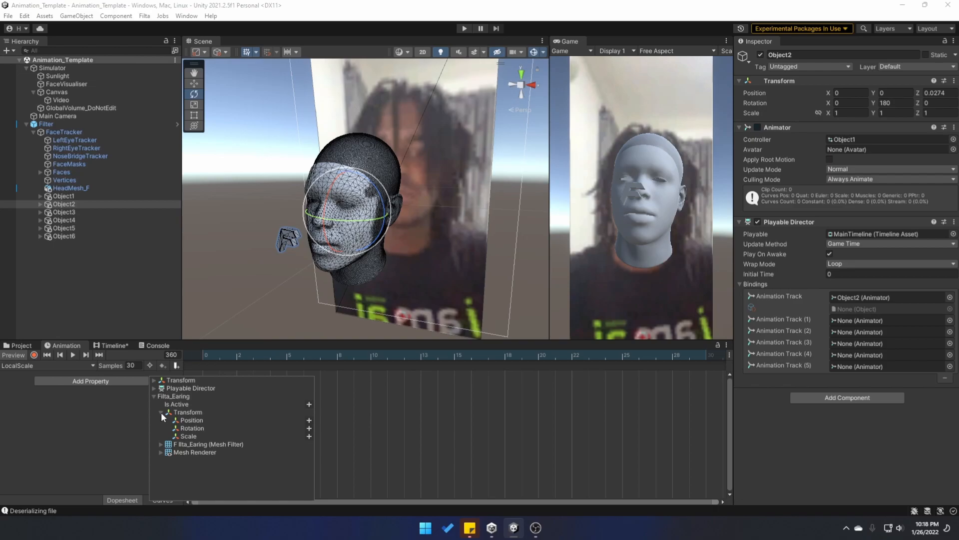
click(309, 436)
click(163, 365)
Delete the extra scale keyframe at frame 30 and expand the Filta_Earing scale property into its X, Y and Z components.
click(298, 437)
key(a)
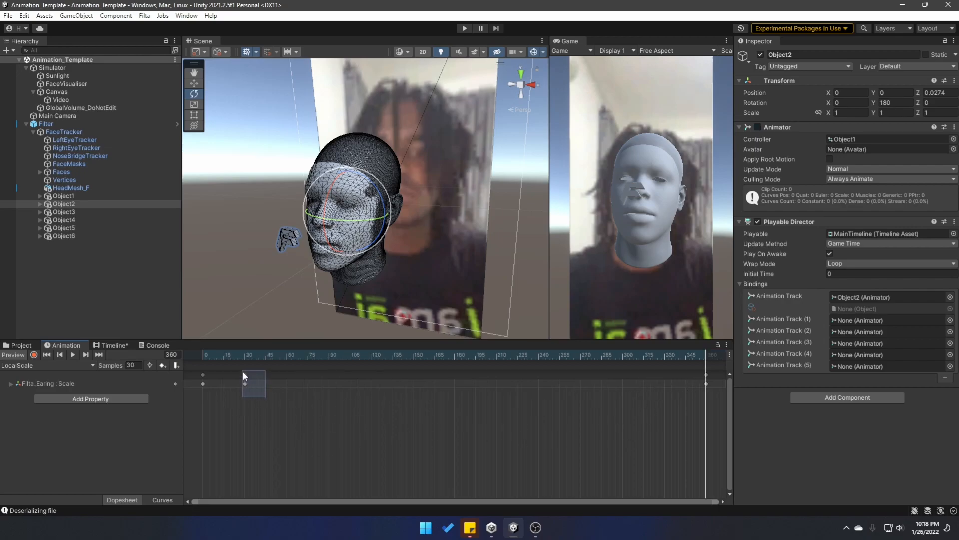
drag(243, 375, 243, 374)
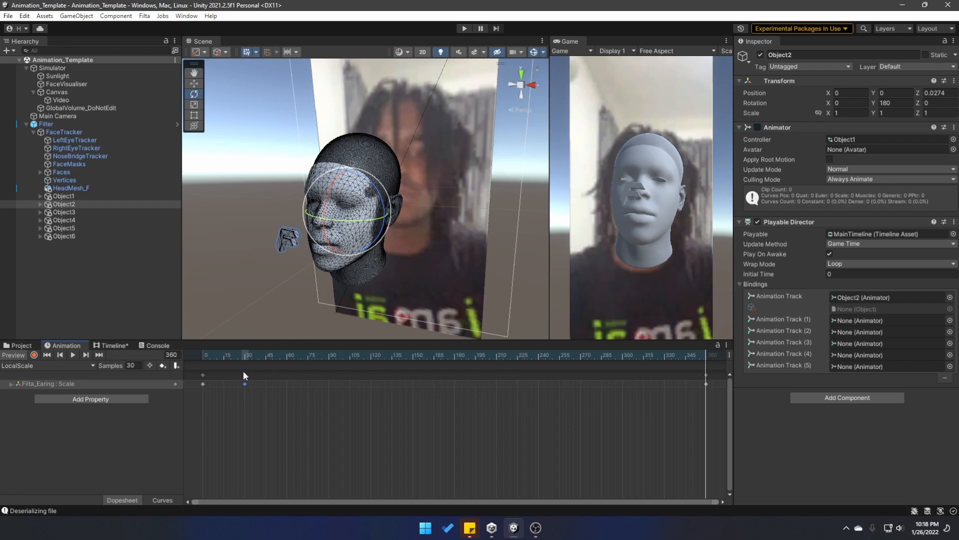
click(11, 384)
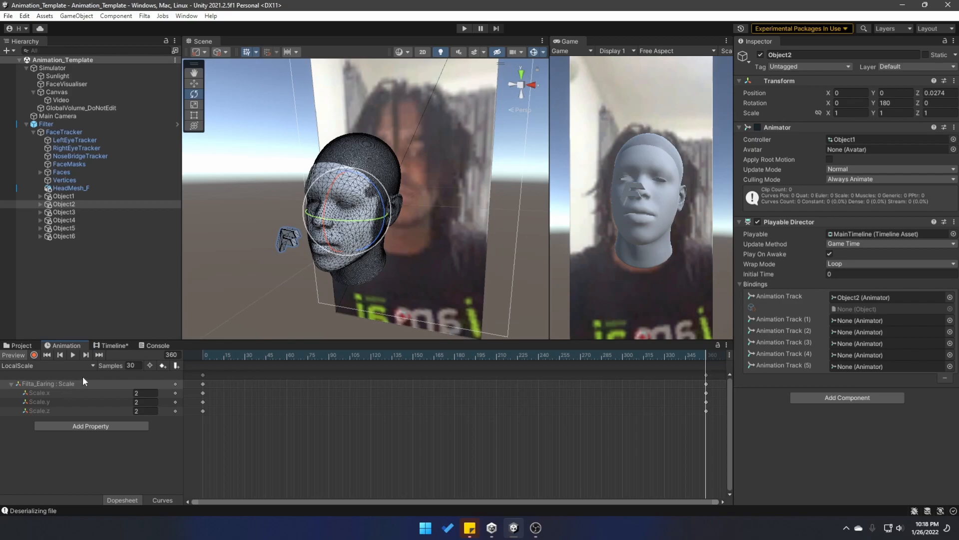
At frame 120 of LocalScale, key the scale of Object2's Filta_Earing to 3 on the X, Y and Z axes.
click(41, 204)
click(79, 212)
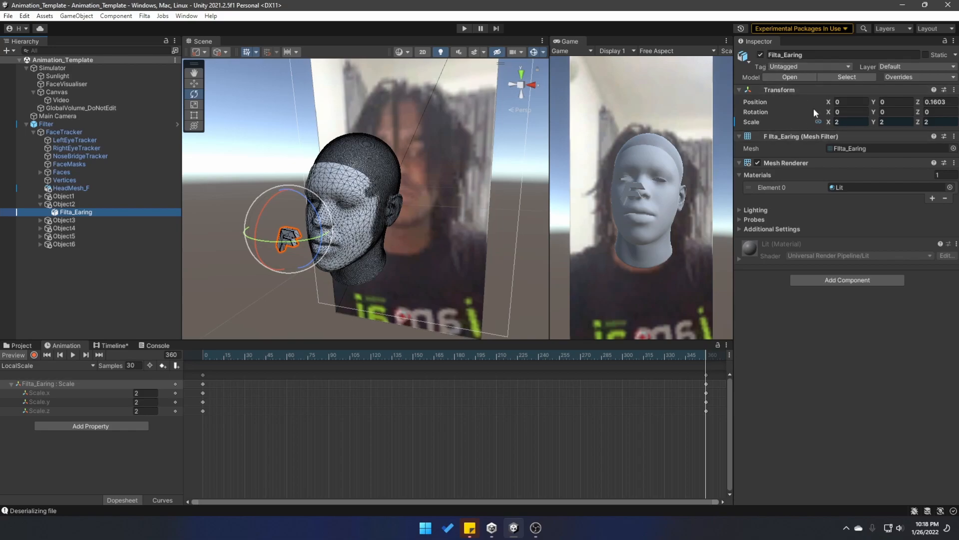
click(373, 356)
click(847, 122)
text(3)
key(Return)
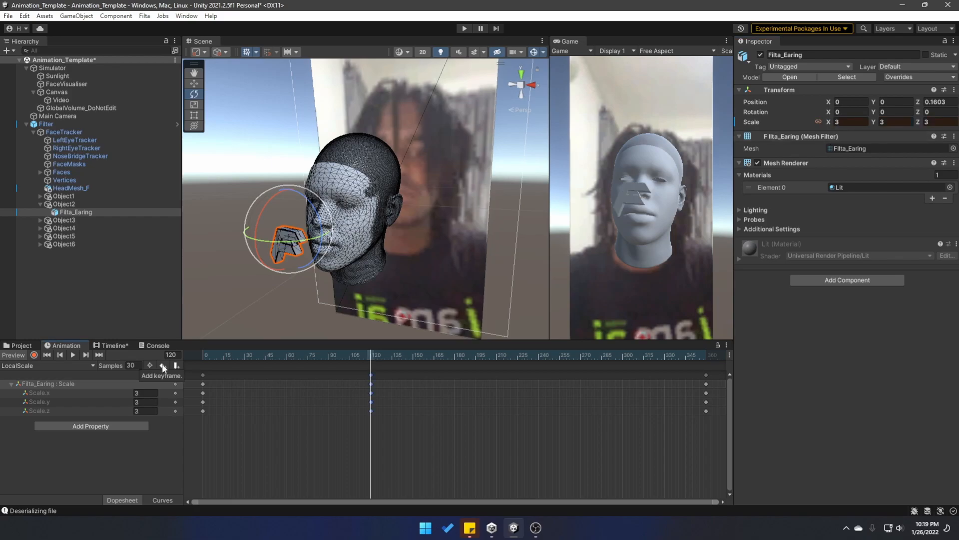
At frame 240 of LocalScale, key the Filta_Earing scale to 1 on the X, Y and Z axes.
click(538, 356)
click(849, 121)
text(1)
click(161, 366)
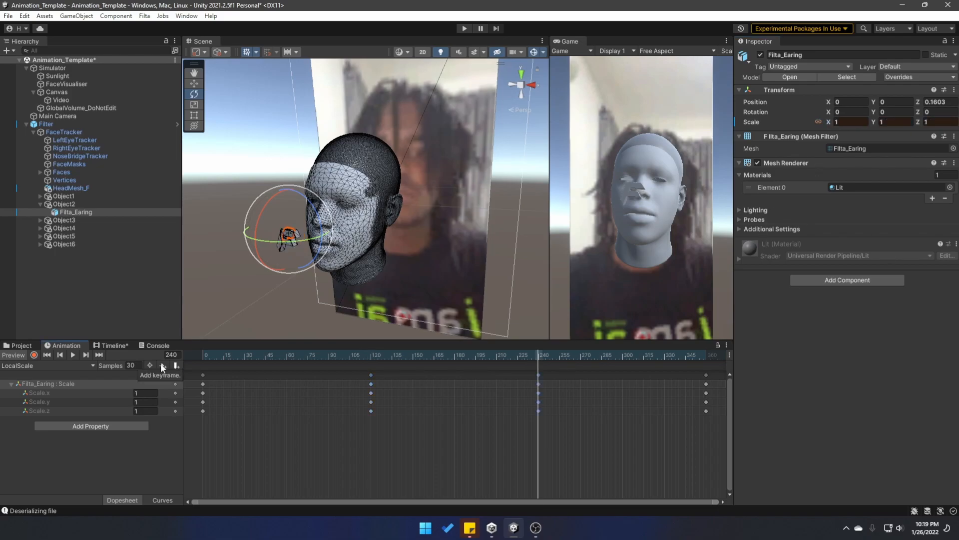
Return to Object1's MainTimeline and add a second override track beneath its animation track.
click(111, 346)
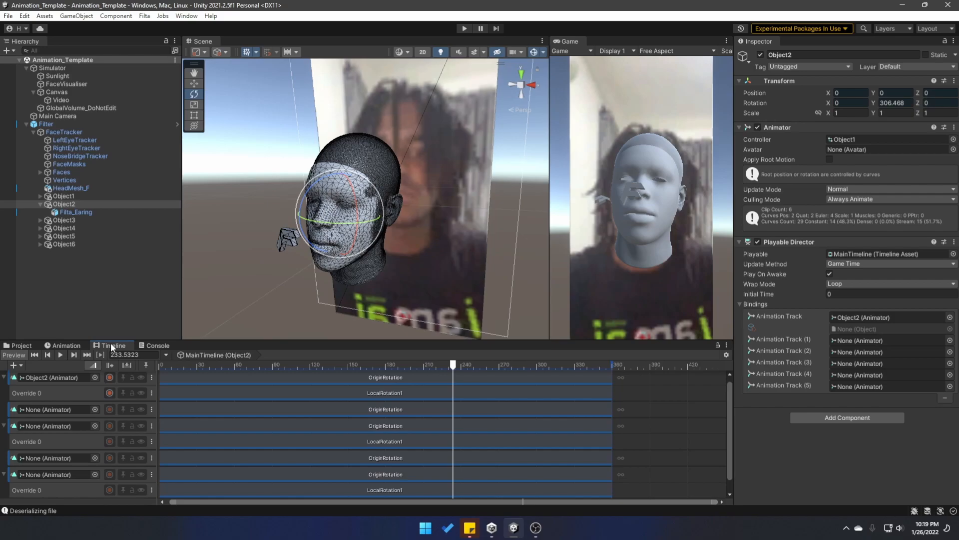
click(63, 196)
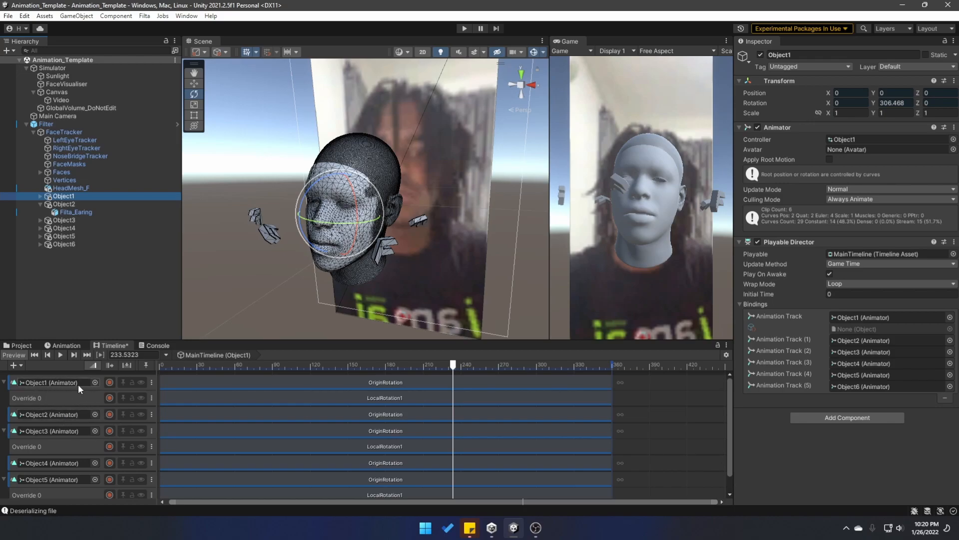
click(149, 388)
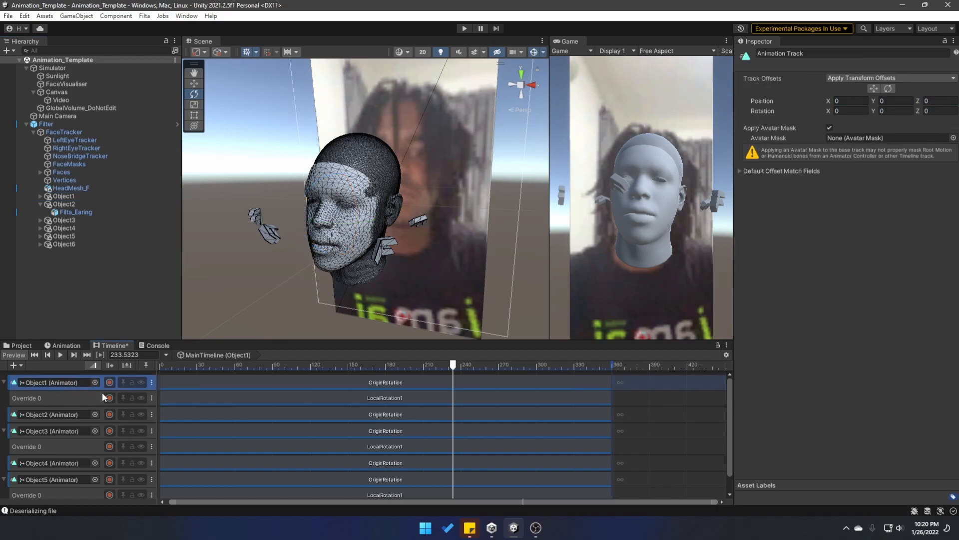
click(152, 380)
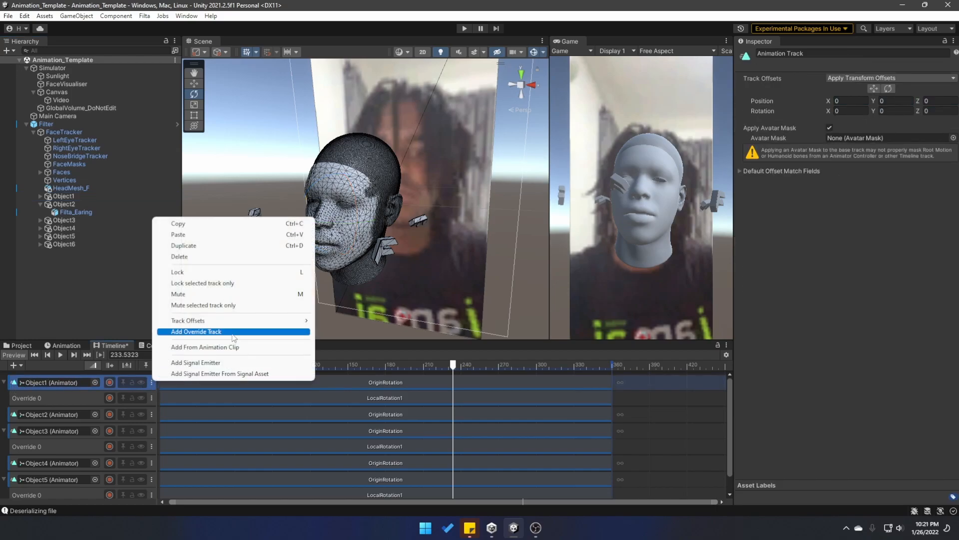
click(235, 332)
click(151, 397)
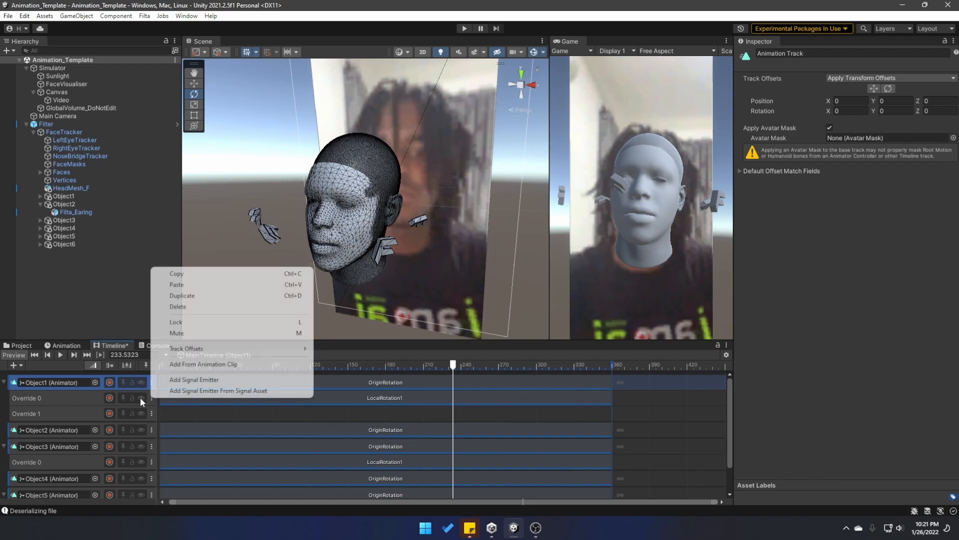
click(54, 397)
click(151, 397)
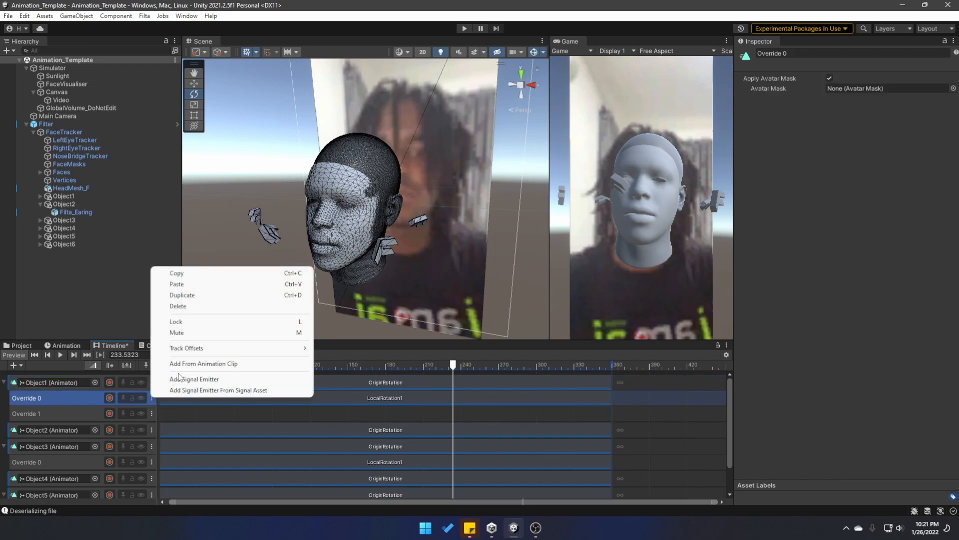
click(13, 385)
click(152, 382)
Add the LocalScale animation clip to Object1's second override track, Override 1.
click(62, 410)
click(62, 411)
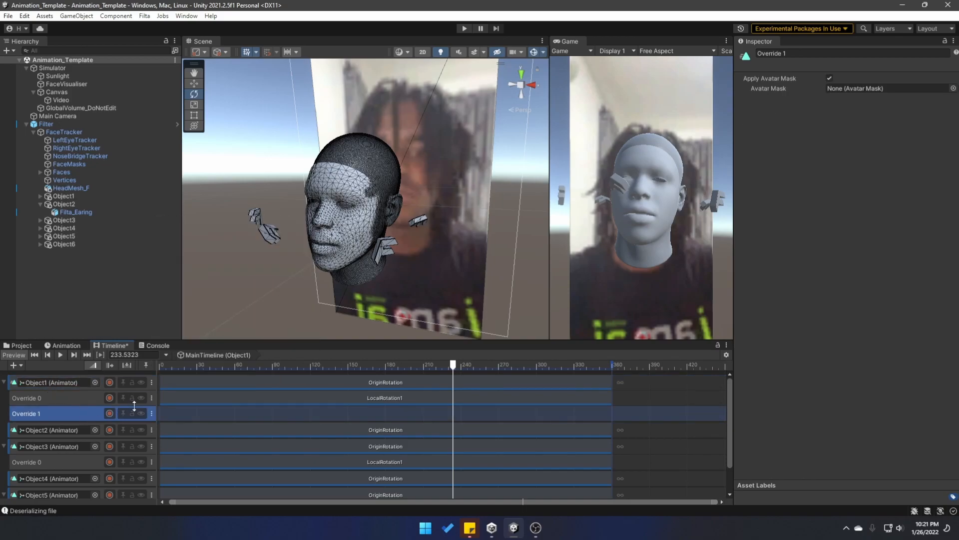
click(152, 413)
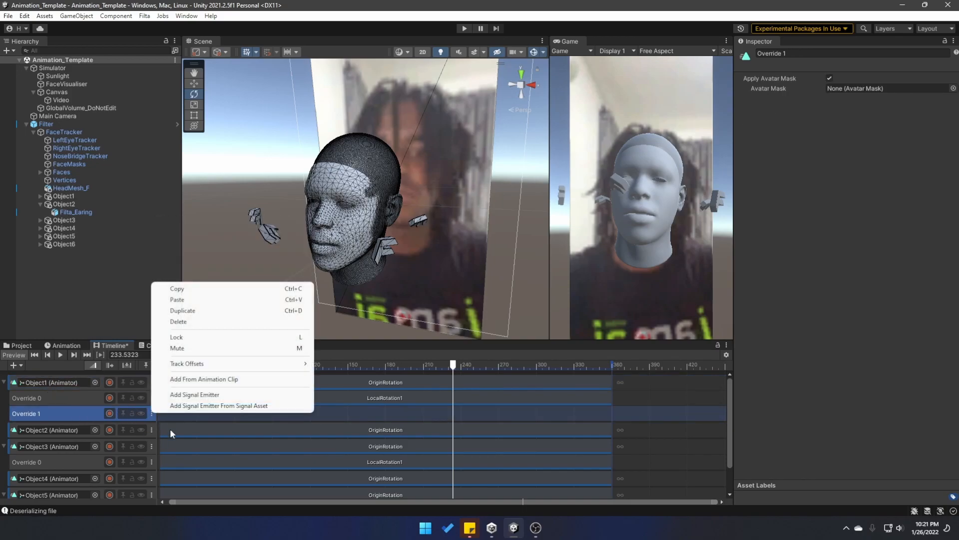
click(206, 380)
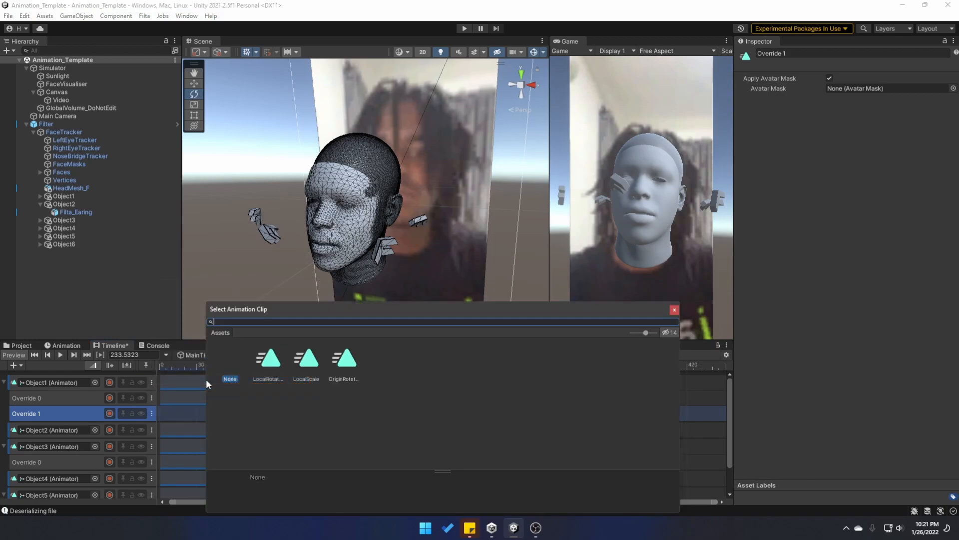
double_click(312, 370)
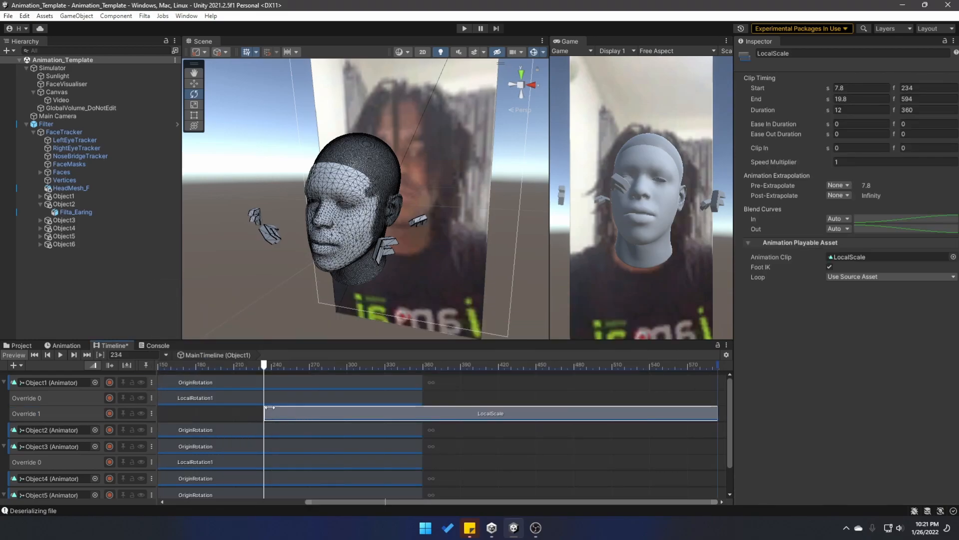
mouse_move(265, 370)
mouse_down()
mouse_move(233, 368)
mouse_move(265, 367)
mouse_up()
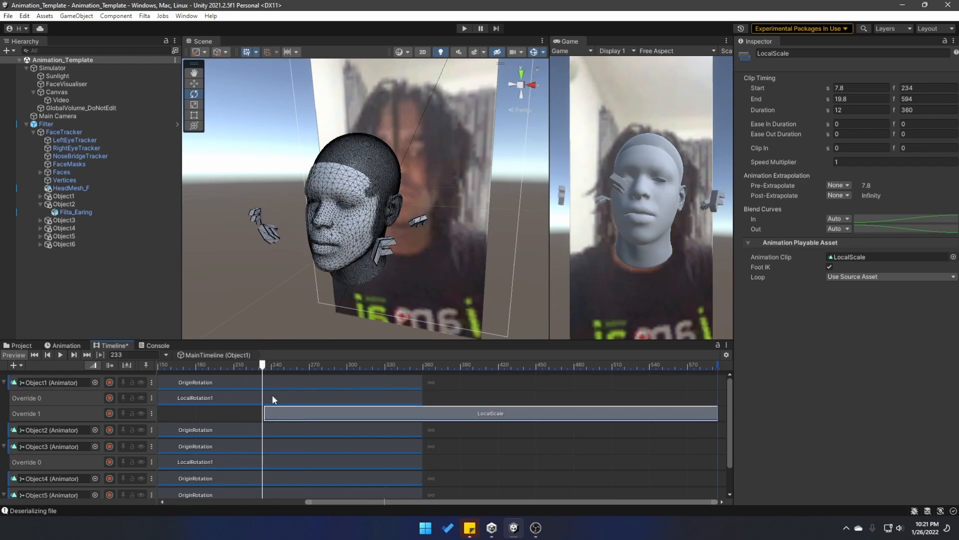
Move the LocalScale clip on Object1's Override 1 to start at frame 0, and play the timeline from the beginning.
click(35, 355)
drag(510, 414, 215, 414)
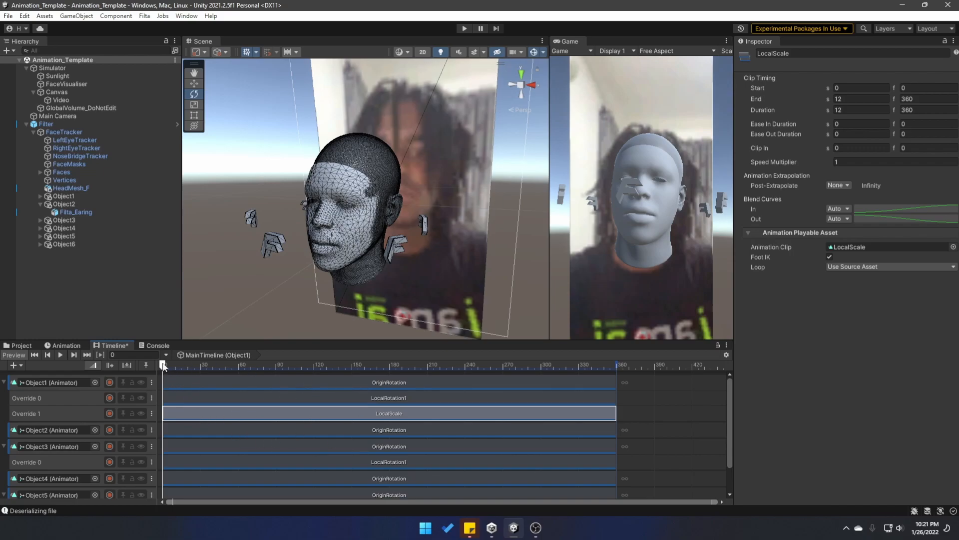
mouse_move(164, 368)
mouse_down()
mouse_move(318, 366)
mouse_move(165, 370)
mouse_up()
key(space)
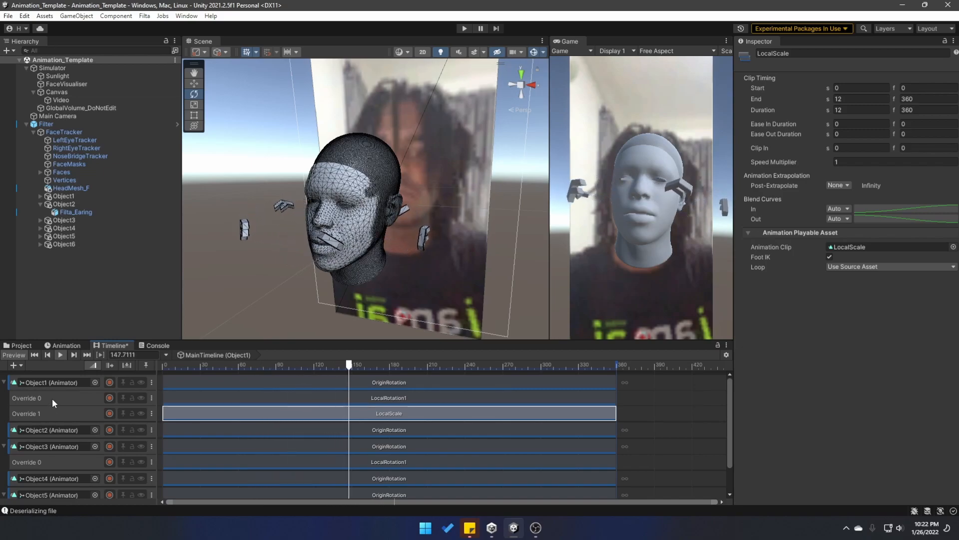
click(206, 410)
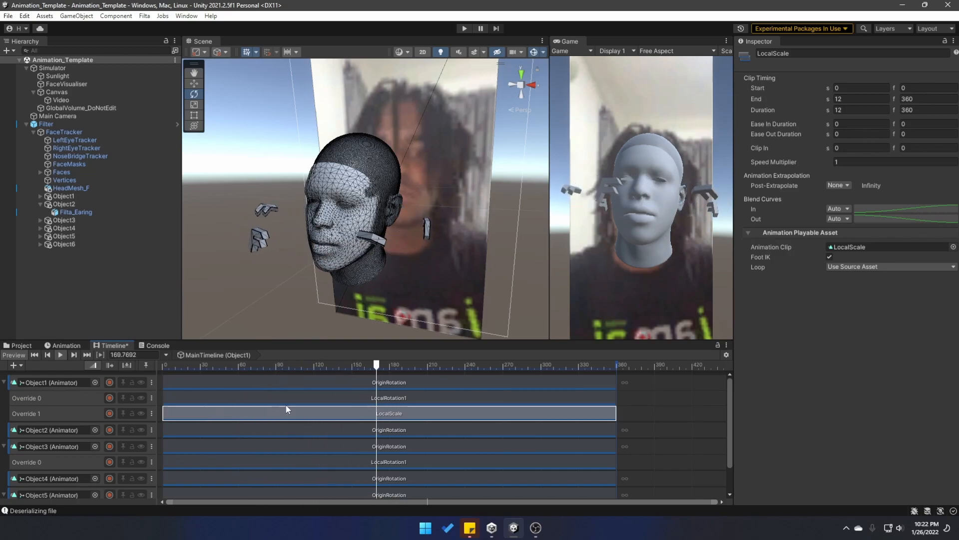
Delete Object1's Override 1 track and collapse the override tracks of Object1, Object3 and Object5.
click(56, 412)
key(Delete)
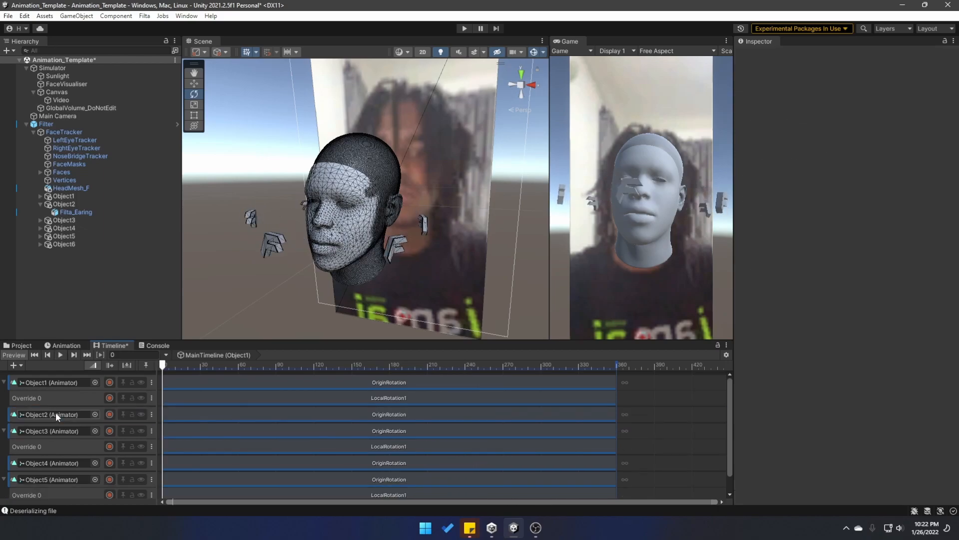
click(4, 383)
click(4, 415)
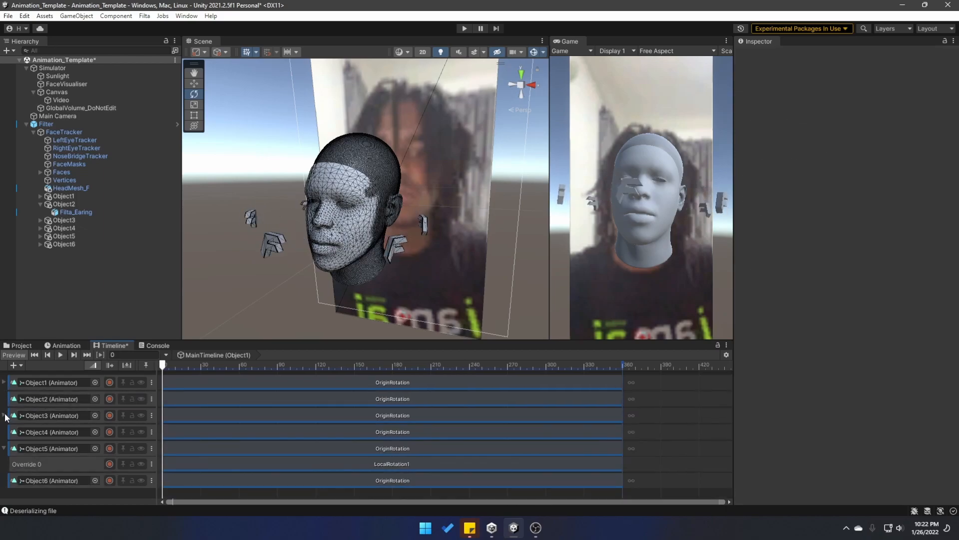
click(4, 449)
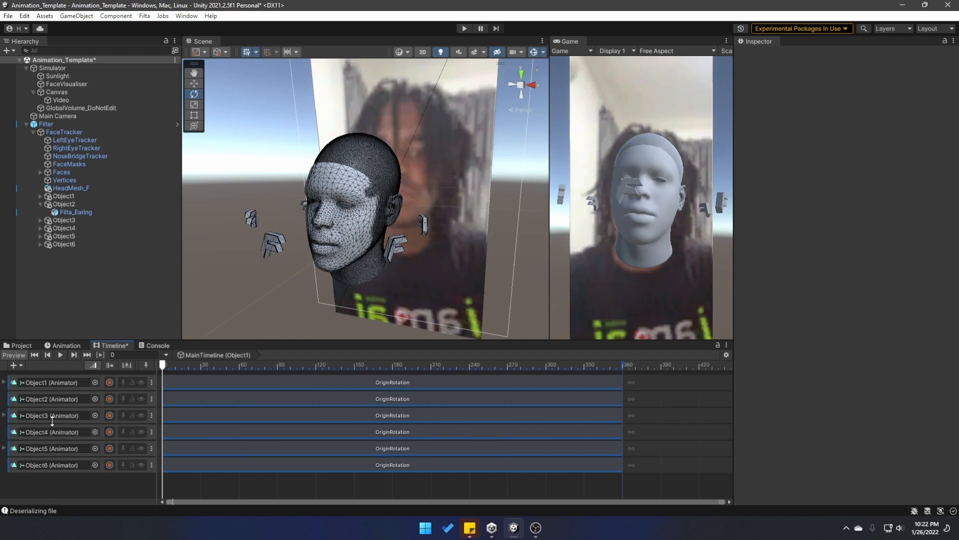
Add an override track to each of the Object2, Object4 and Object6 animation tracks.
click(151, 398)
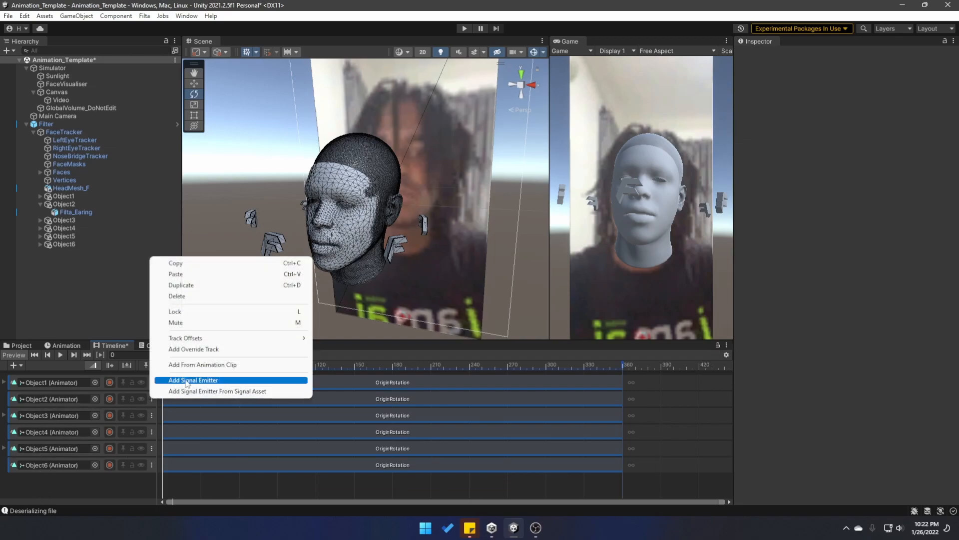
click(202, 349)
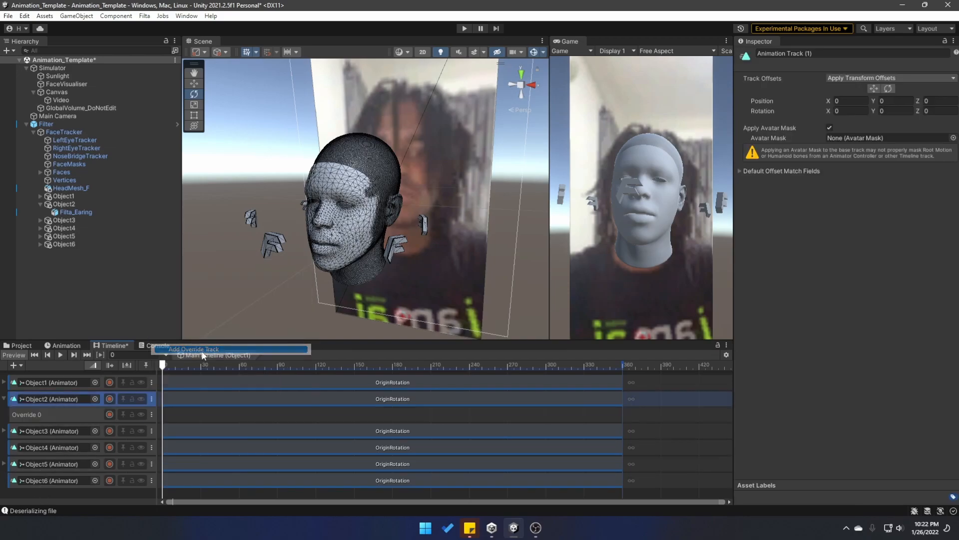
click(150, 445)
click(192, 395)
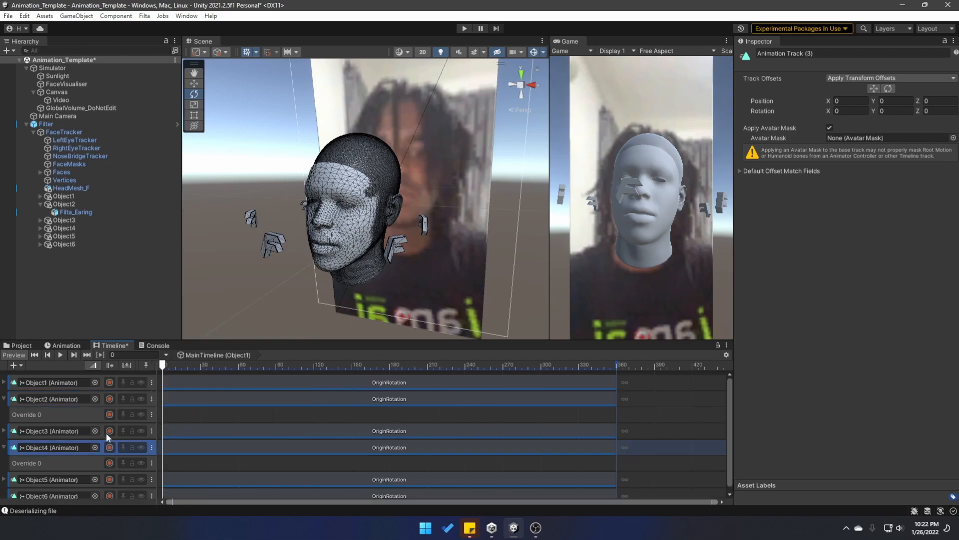
scroll(85, 469, down, 1)
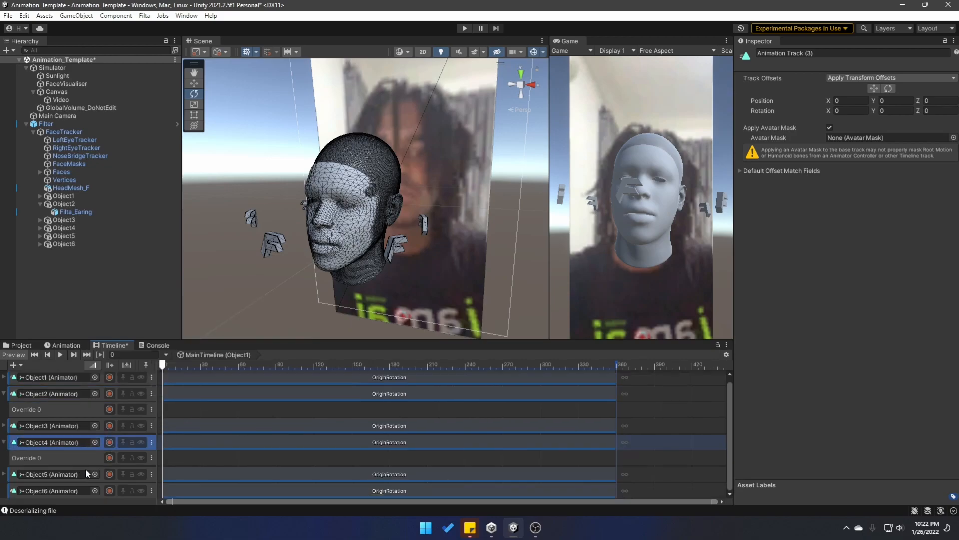
click(152, 491)
click(192, 437)
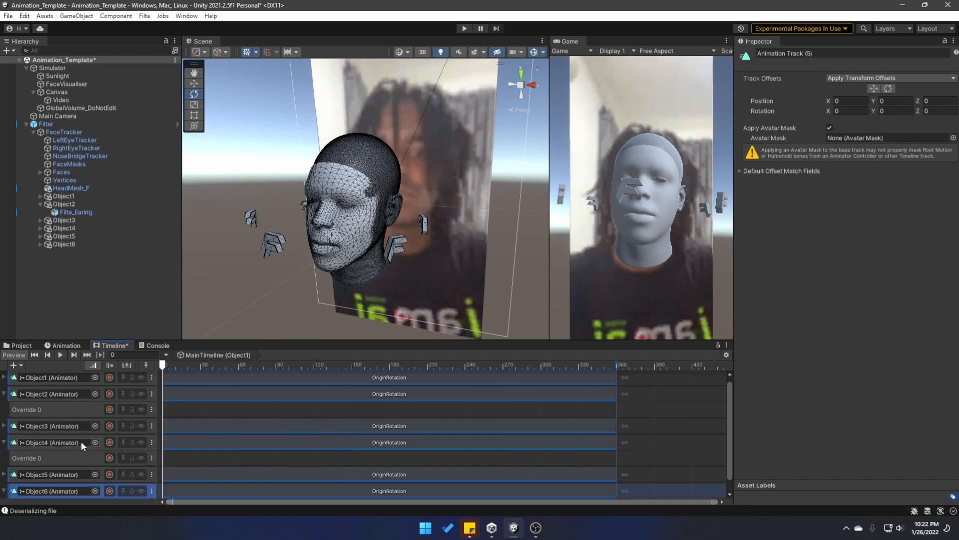
Add the LocalScale animation clip to Object6's override track, starting at frame 0.
scroll(81, 439, down, 1)
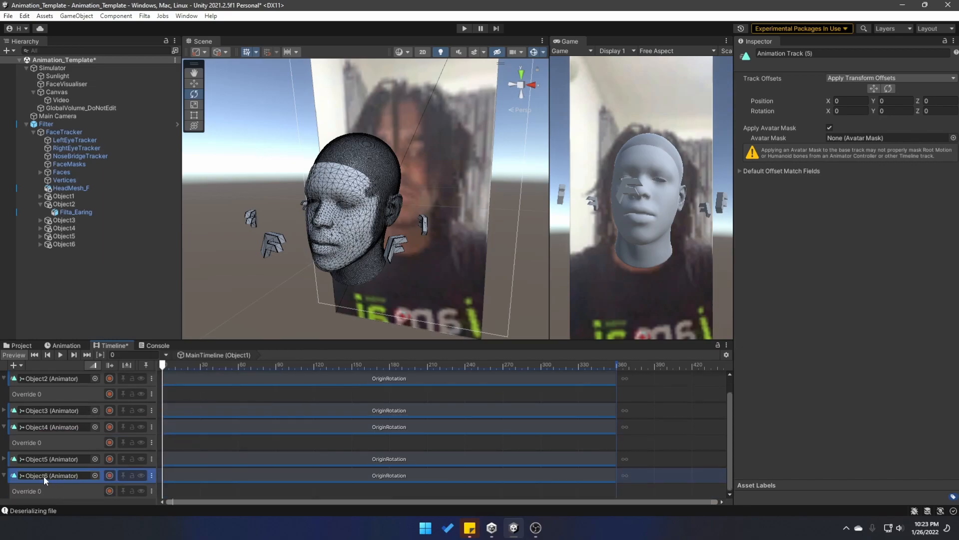
click(44, 491)
click(151, 490)
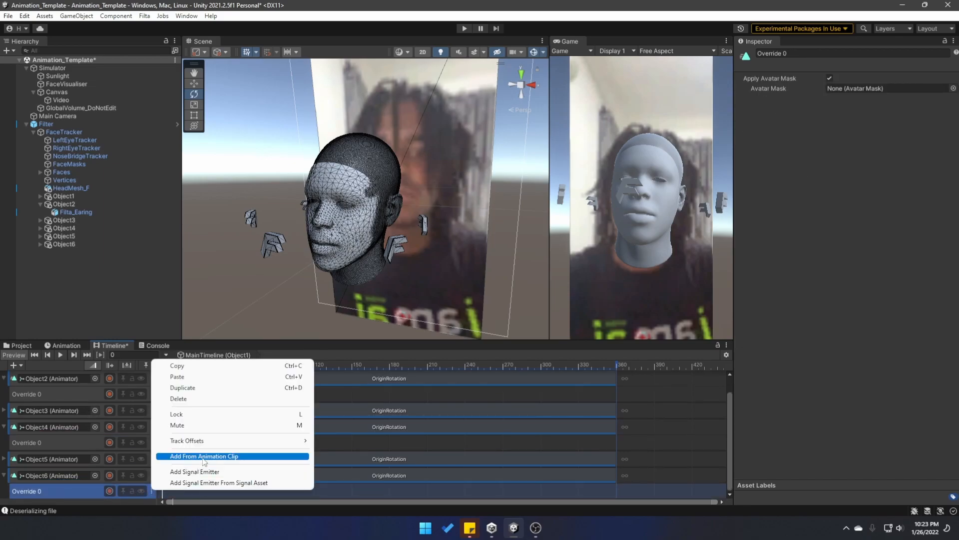
click(204, 456)
double_click(306, 368)
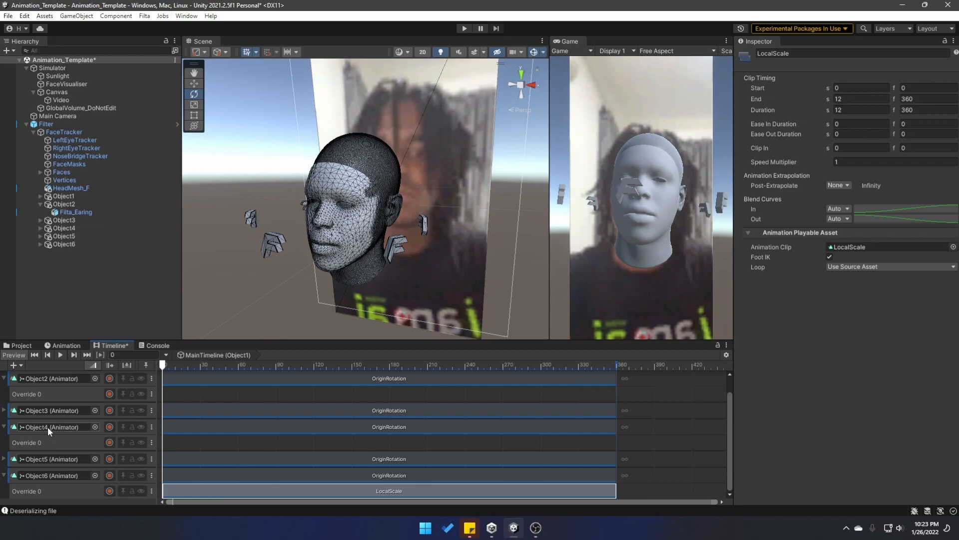
Paste the LocalScale clip onto the override tracks of Object4 and Object2, starting at frame 0.
click(49, 442)
key(ctrl+v)
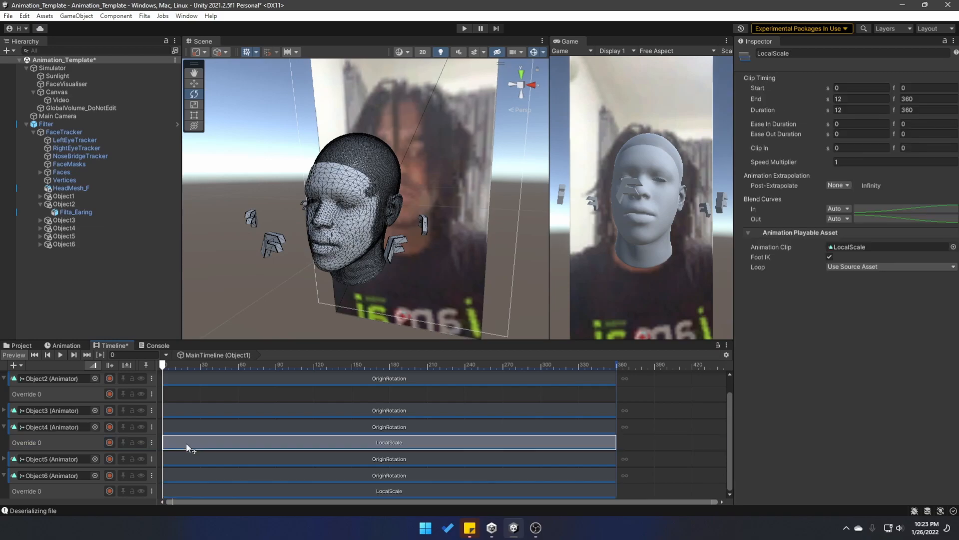
click(138, 392)
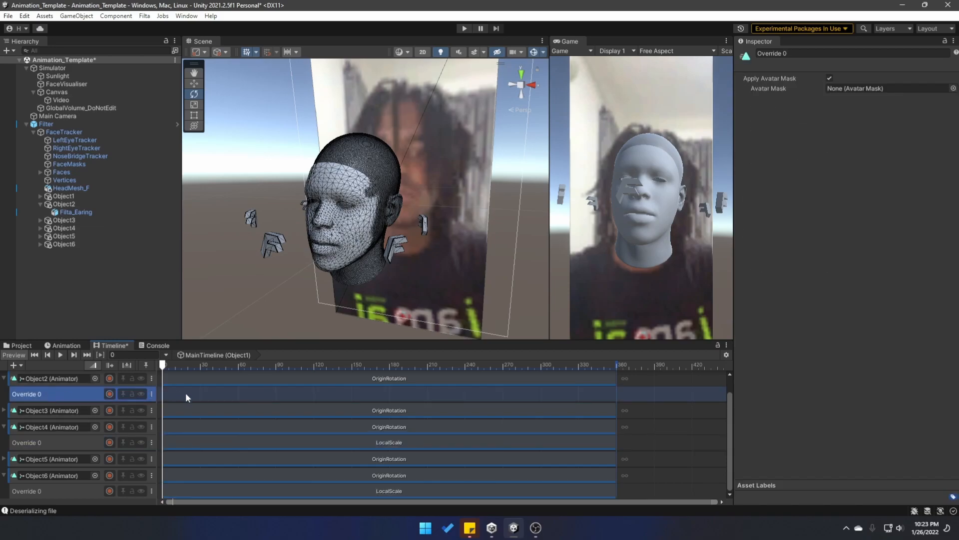
key(ctrl+v)
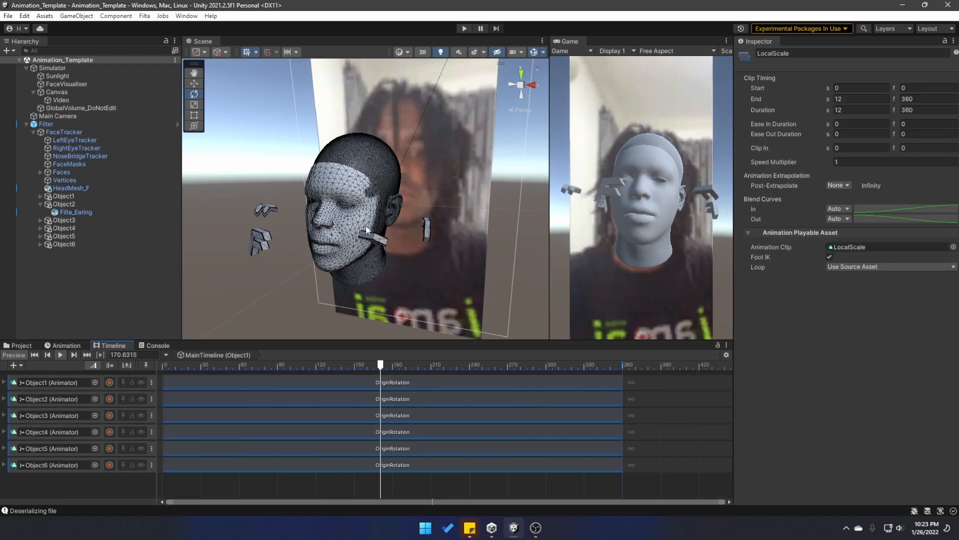
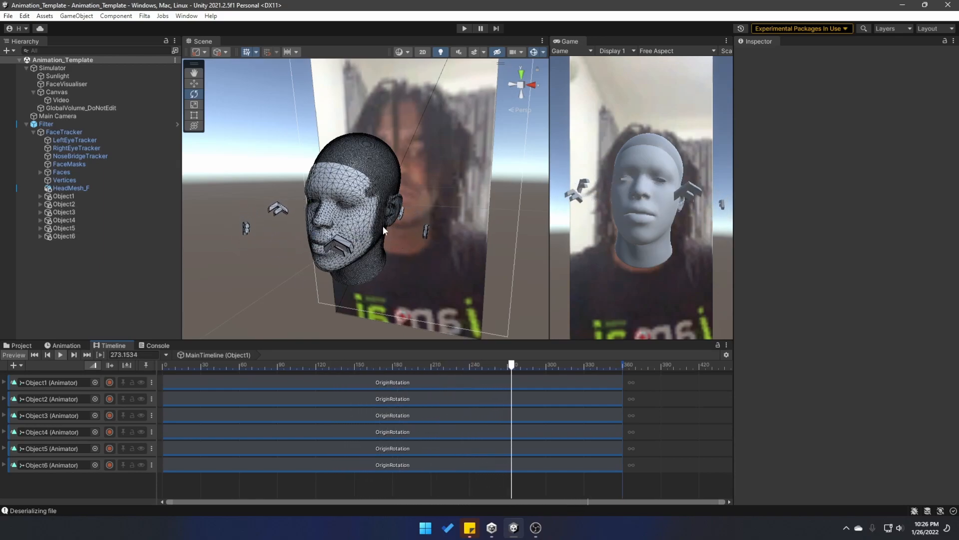
Create a new material named M_Object1 in the project's CubeAnimation folder.
click(21, 346)
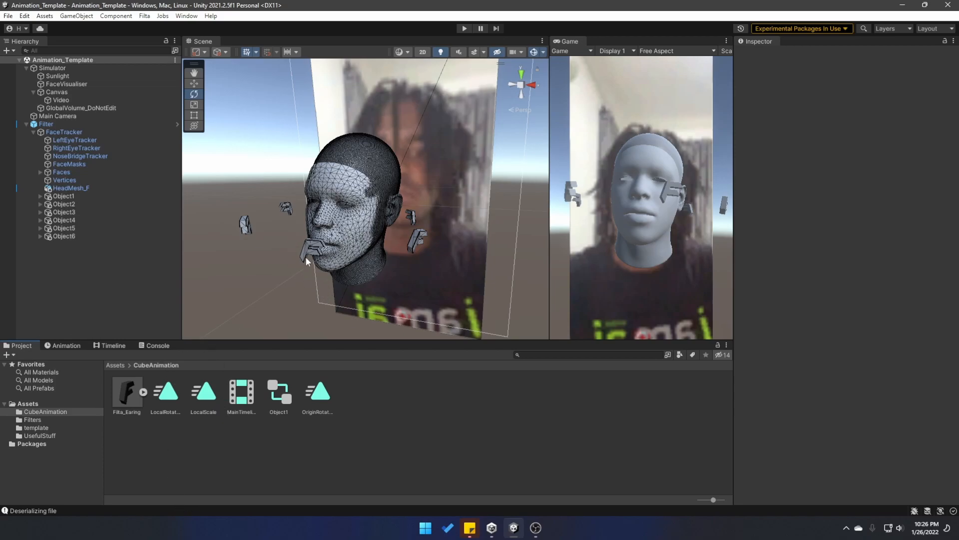
right_click(215, 434)
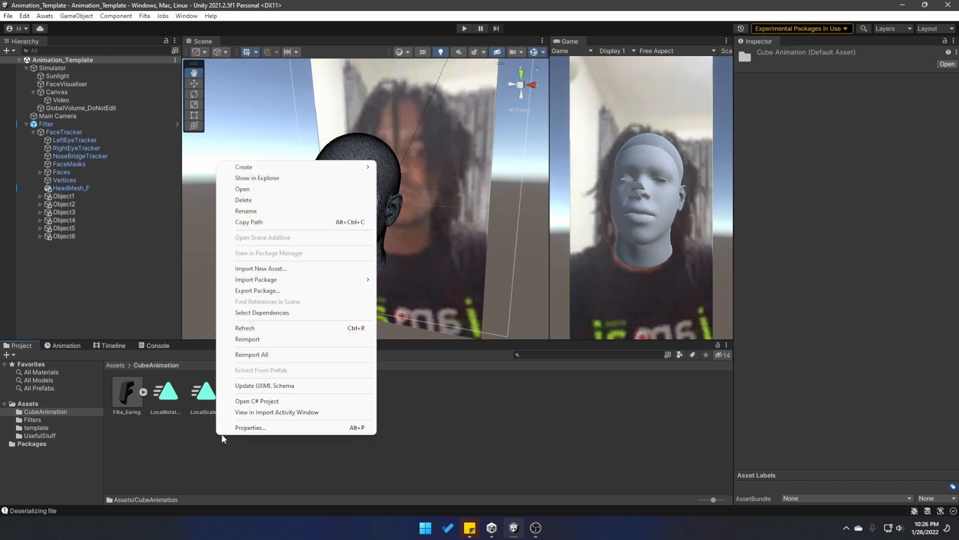
mouse_move(280, 167)
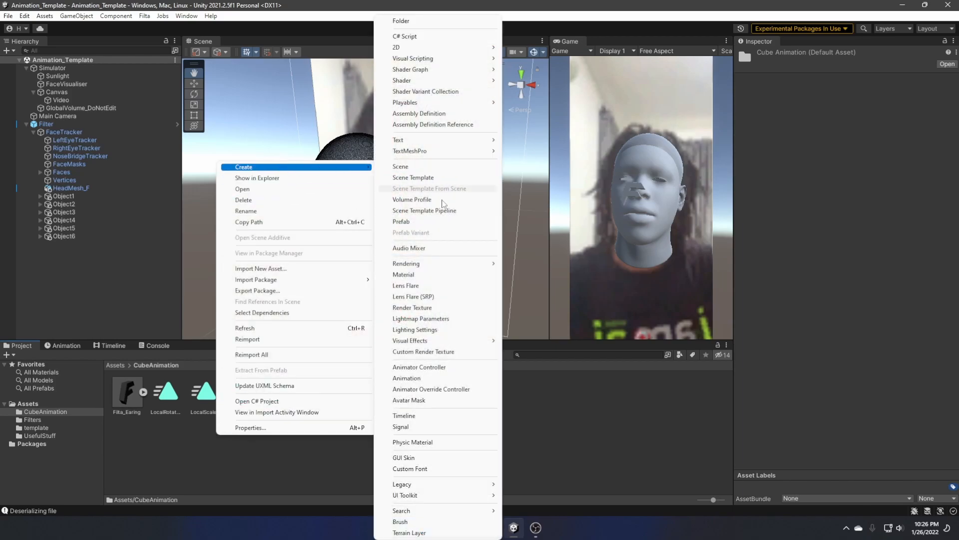
click(438, 274)
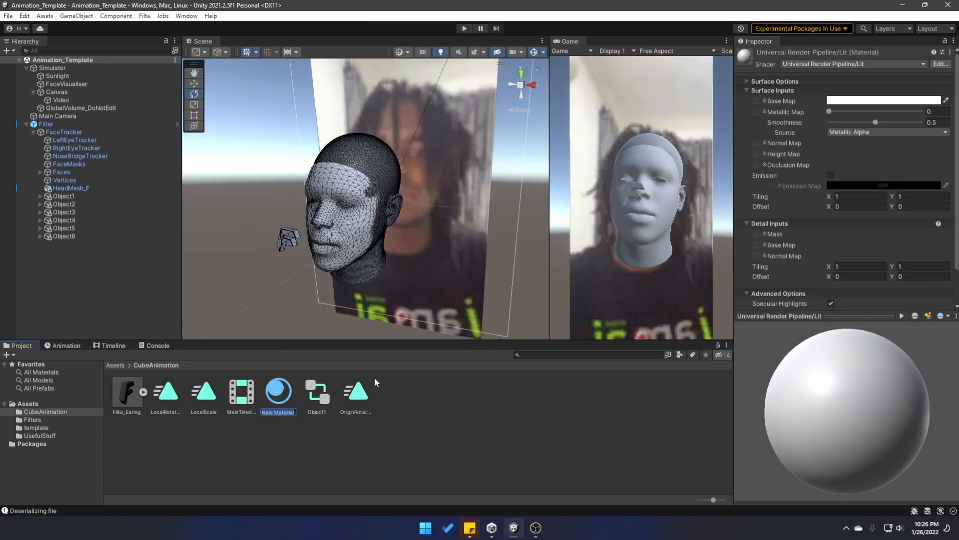
text(M_Object1)
key(Return)
Duplicate the M_Object1 material twice and rename the copies M_Object2 and M_Object3.
key(ctrl+d)
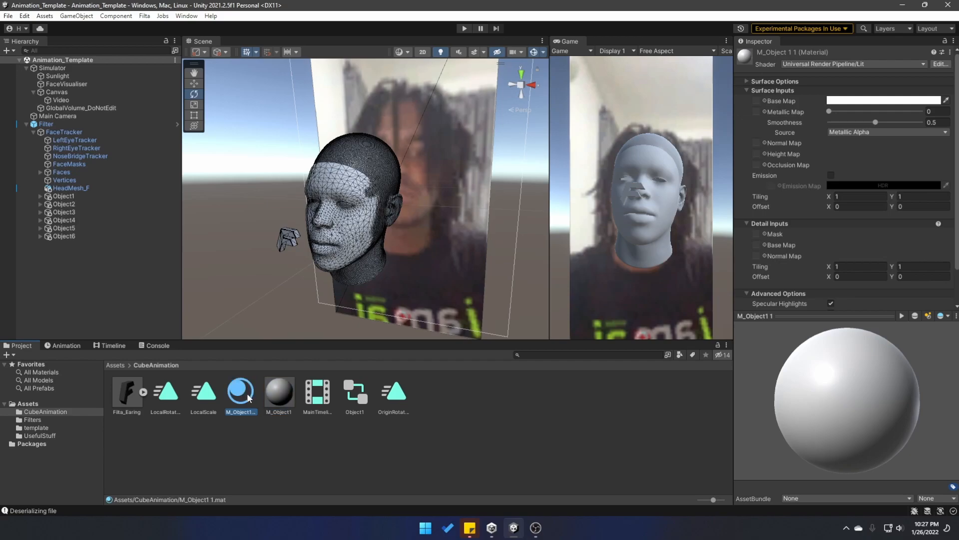
key(ctrl+d)
click(284, 411)
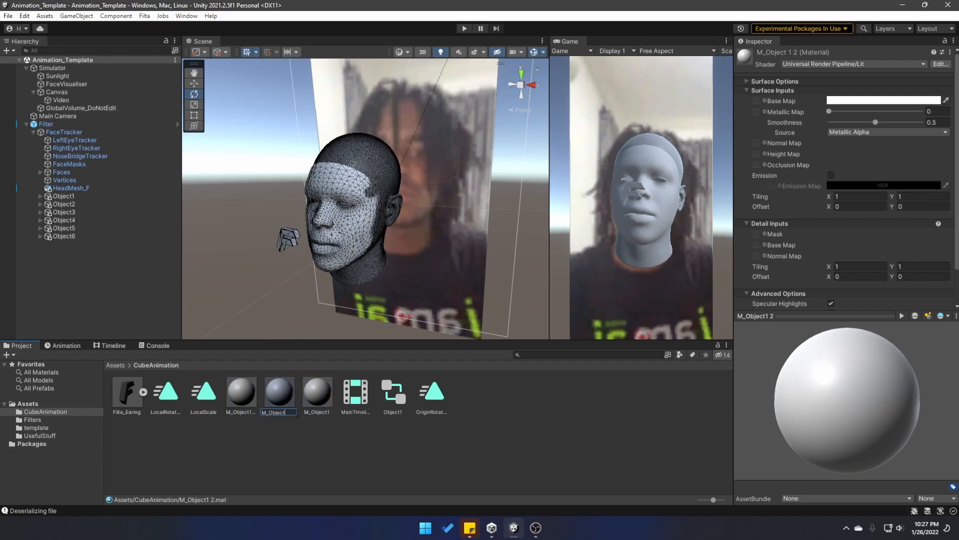
text(M_Object2)
click(246, 397)
click(250, 415)
key(BackSpace)
key(BackSpace)
text(3)
key(Return)
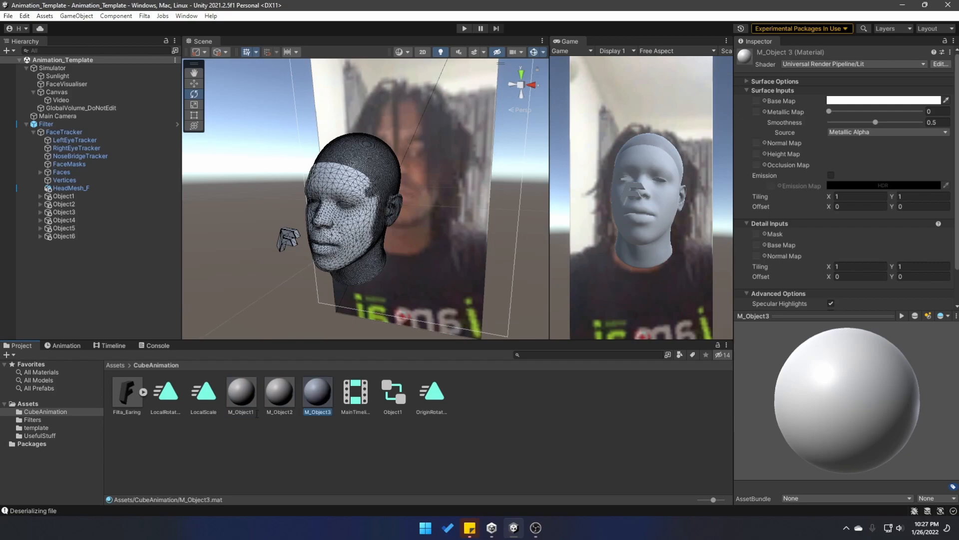
Set the Base Map colour of M_Object1 to pure red, FF0000.
click(253, 410)
click(873, 101)
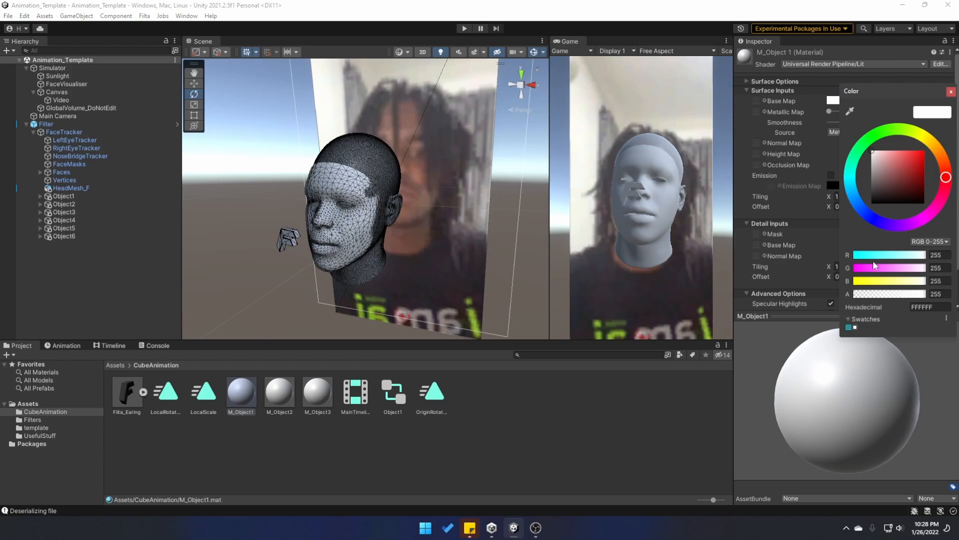
click(939, 255)
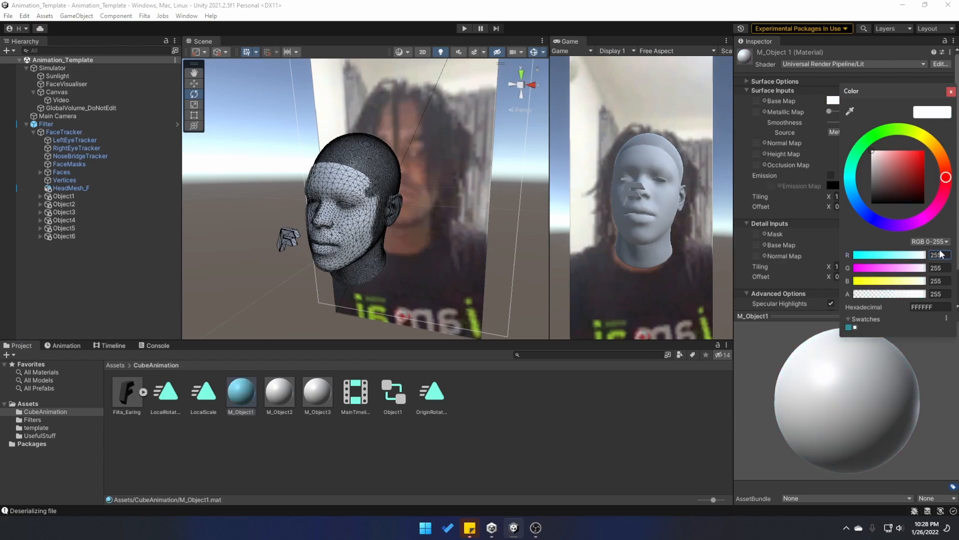
drag(908, 271, 855, 281)
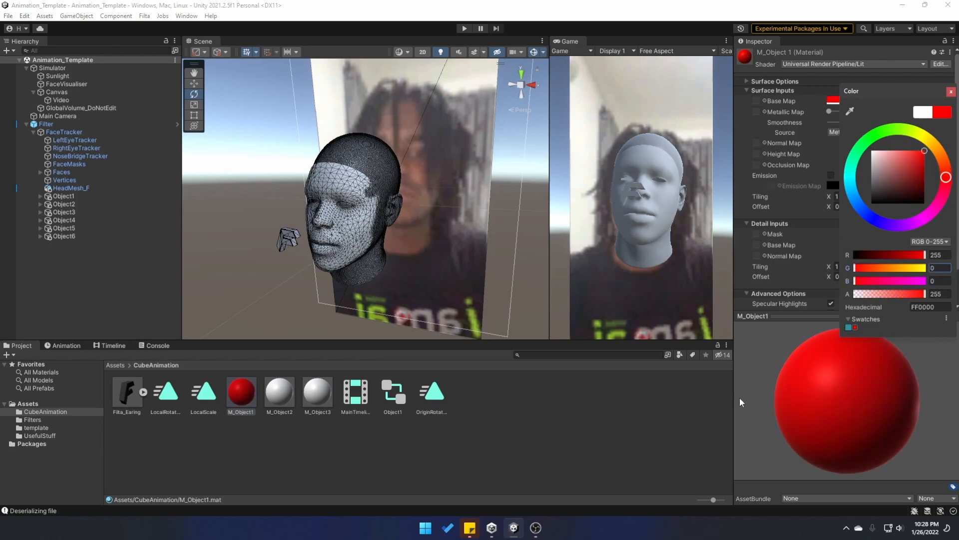
Set the Base Map colour of M_Object2 to pure green, 00FF00.
click(279, 392)
click(873, 101)
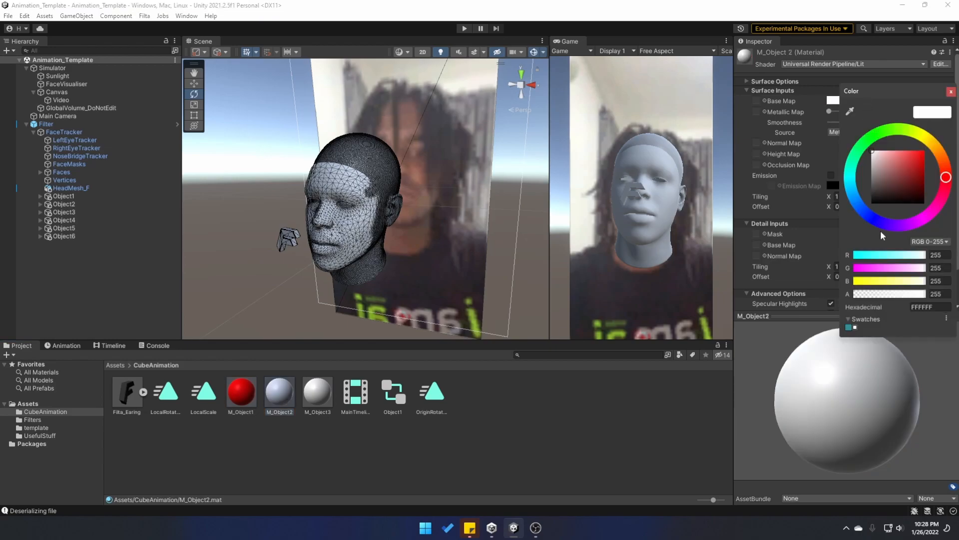
drag(883, 260, 850, 263)
drag(897, 281, 855, 280)
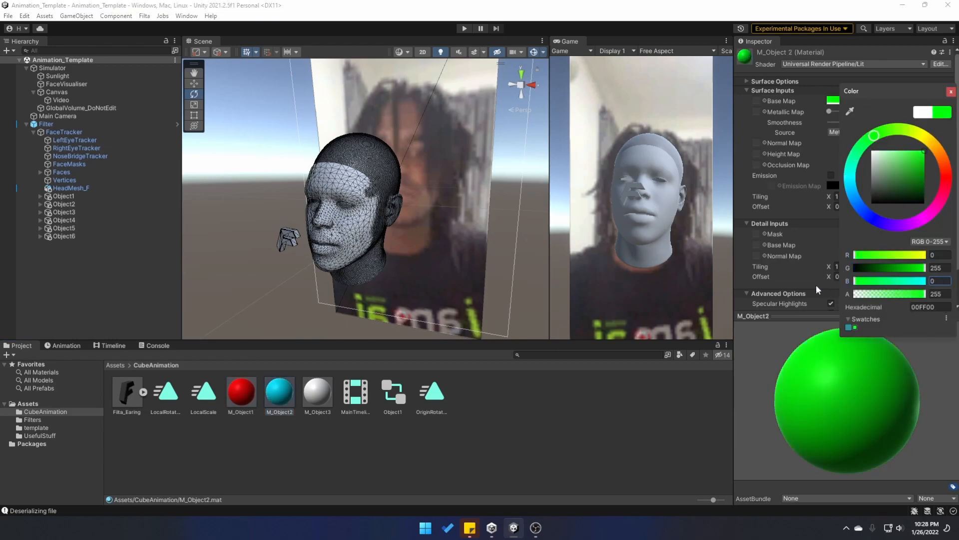
Set the Base Map colour of M_Object3 to pure blue, 0000FF.
click(324, 399)
click(832, 101)
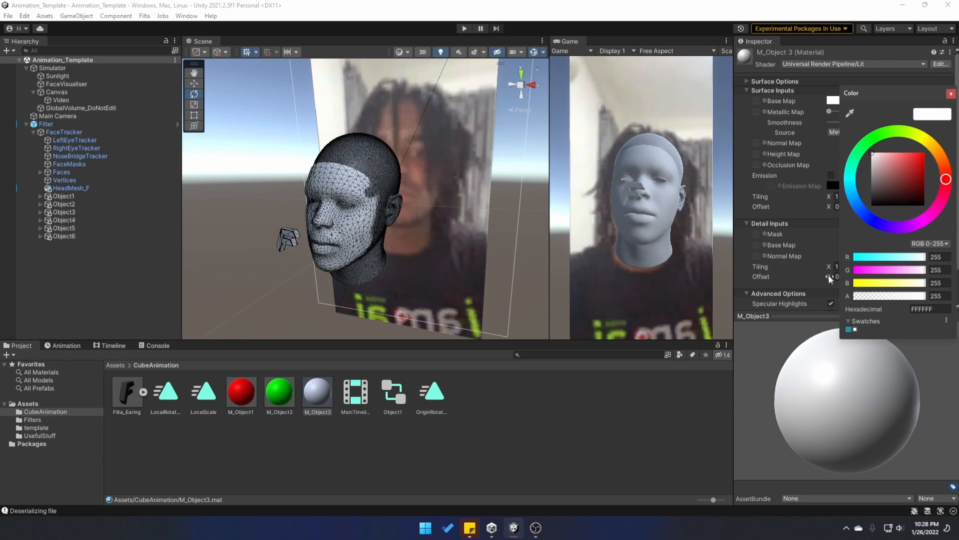
drag(890, 258, 832, 278)
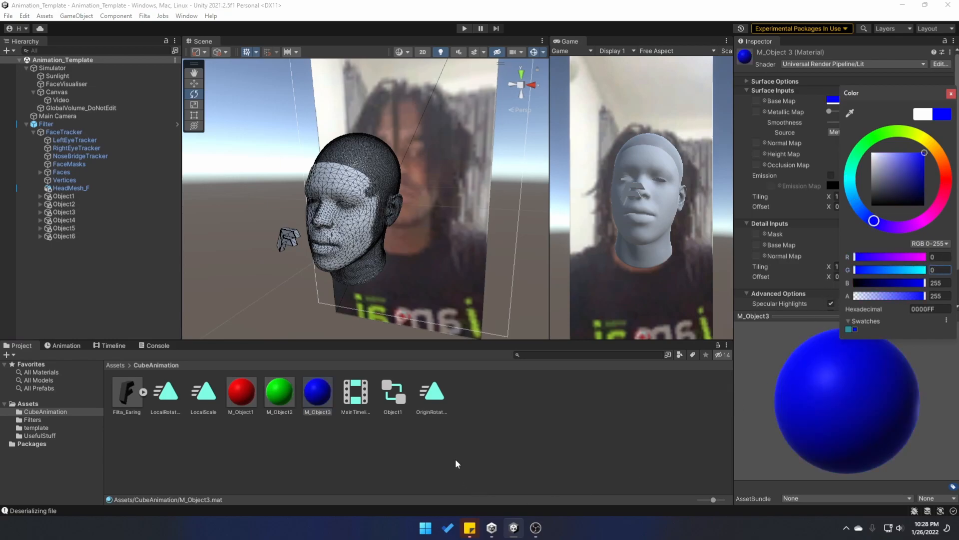
Assign the M_Object1 material to Element 0 of the Filta_Earing Mesh Renderer under Object1.
click(40, 196)
click(40, 197)
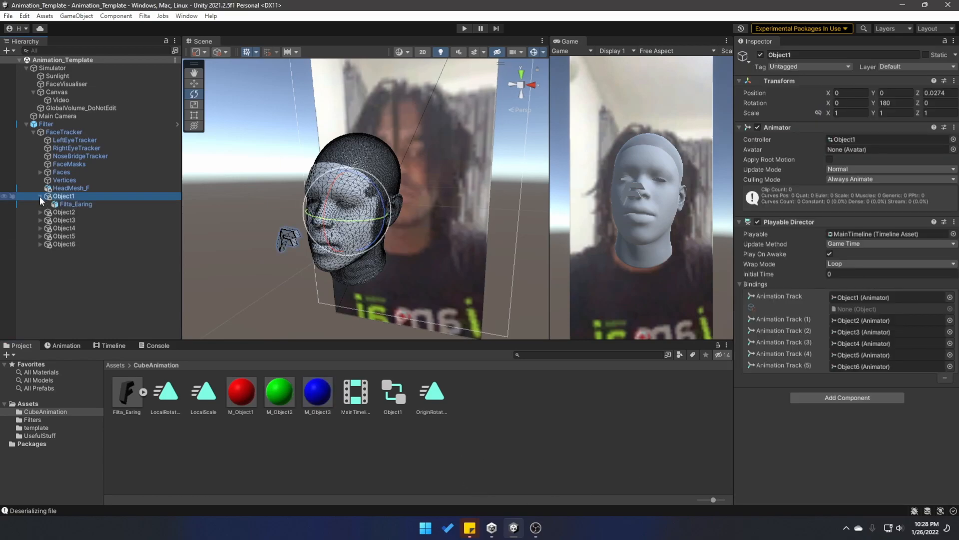
click(85, 203)
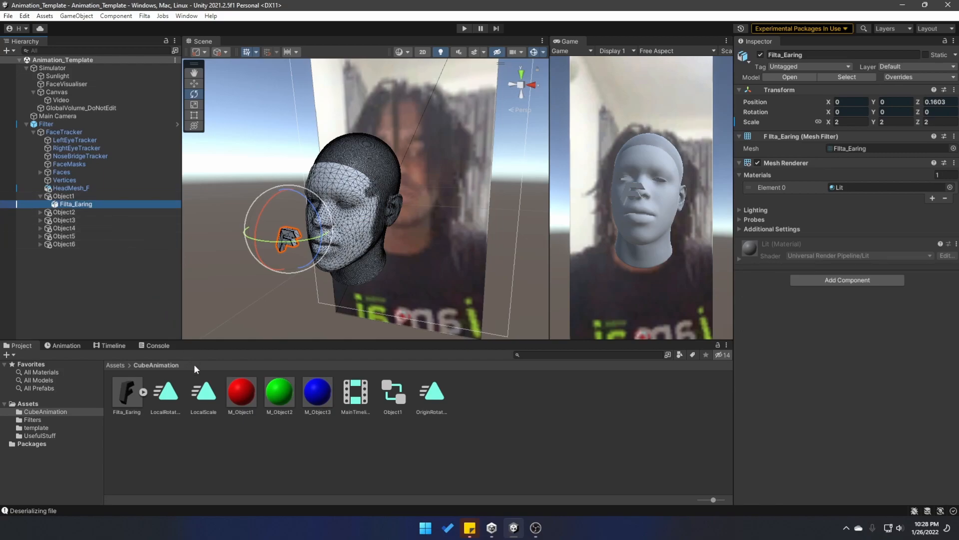
drag(246, 395, 860, 193)
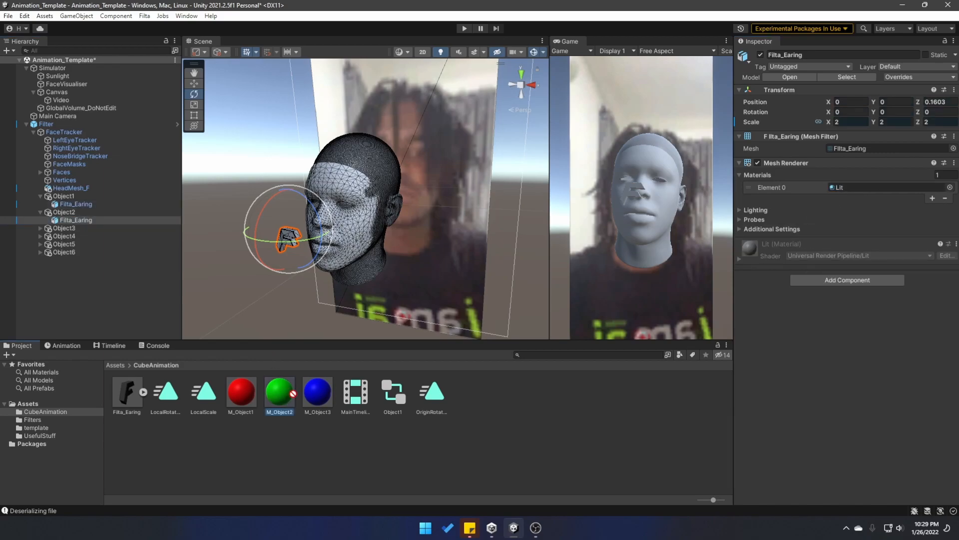
Assign M_Object2 to the Filta_Earing under Object2, M_Object3 to the one under Object3, and M_Object1 to the one under Object4.
drag(279, 392, 884, 189)
click(40, 228)
click(76, 236)
drag(317, 393, 871, 189)
click(39, 243)
click(76, 251)
drag(242, 392, 839, 190)
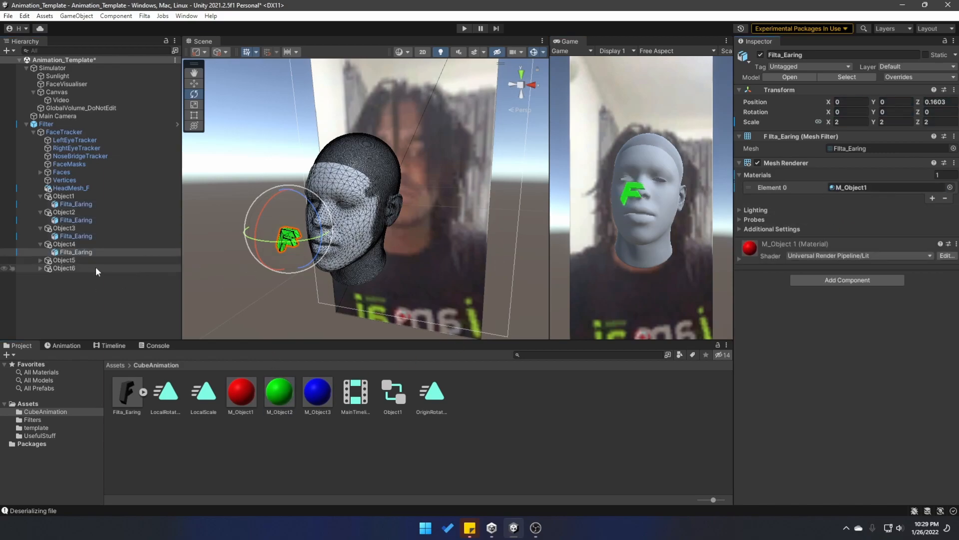
Assign M_Object2 to the Filta_Earing under Object5 and M_Object3 to the one under Object6.
click(40, 260)
click(76, 268)
drag(279, 392, 869, 190)
click(40, 276)
click(76, 283)
drag(318, 392, 840, 190)
Create a new animation clip named ColorChange1 for Object1 in the CubeAnimation folder.
click(63, 196)
click(112, 344)
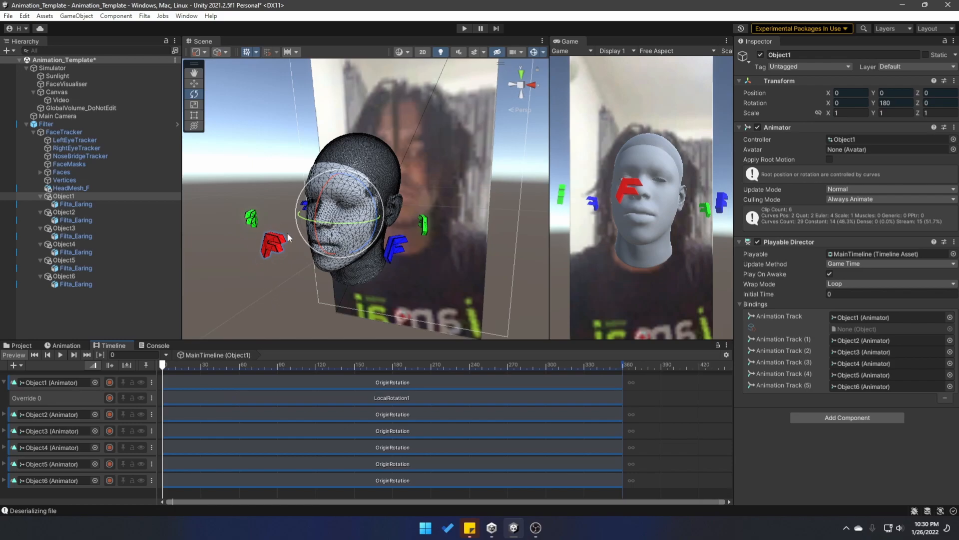
click(65, 345)
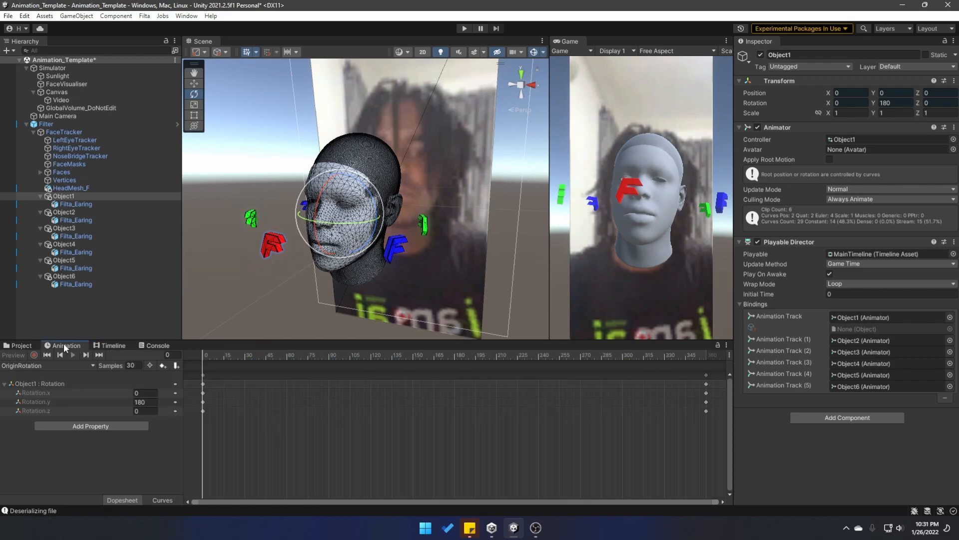
click(47, 365)
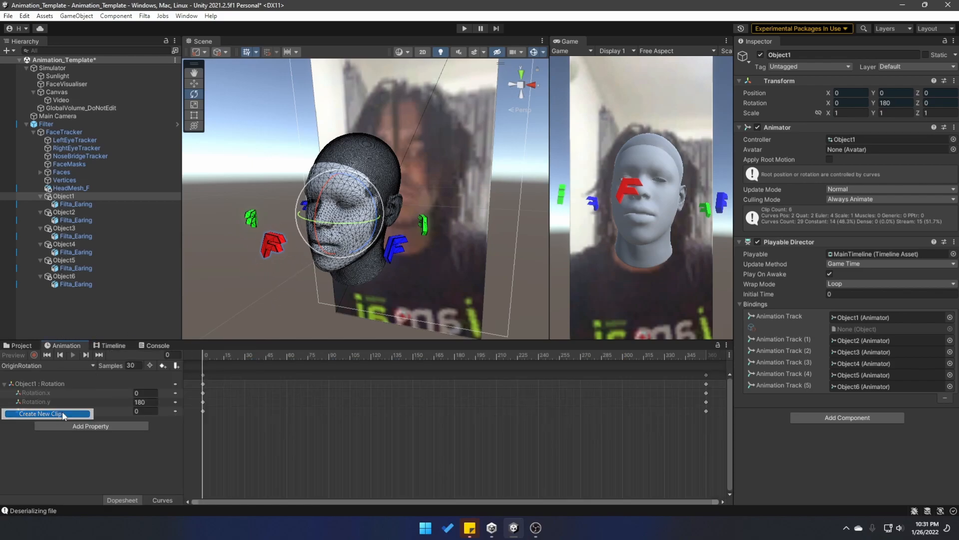
click(30, 411)
text(ColorChange1)
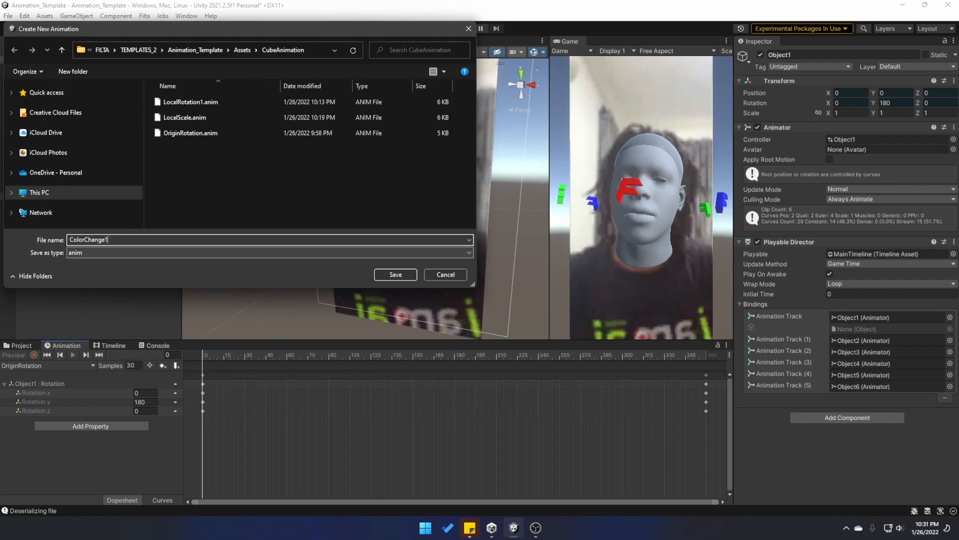
key(Return)
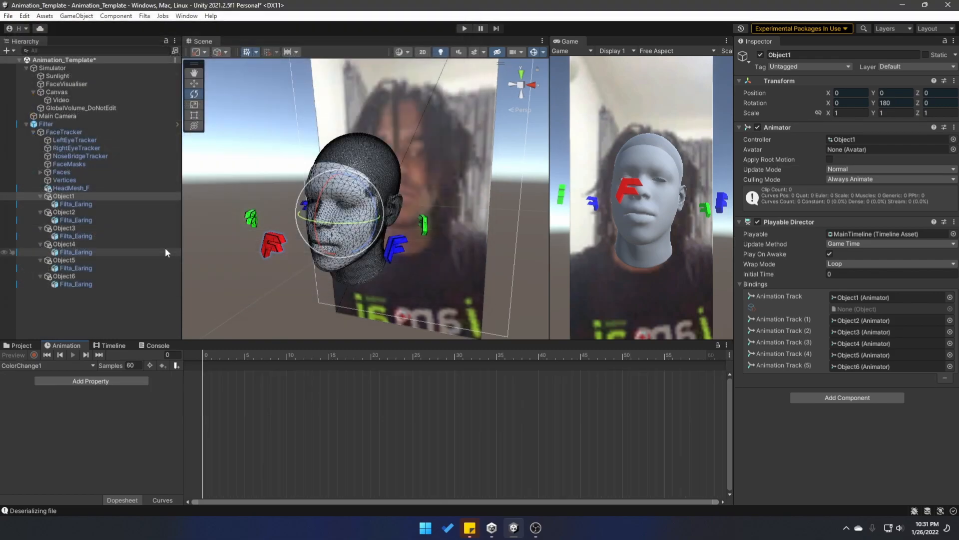
Add the Material._Base Color property of the Filta_Earing Mesh Renderer to the ColorChange1 clip.
click(83, 382)
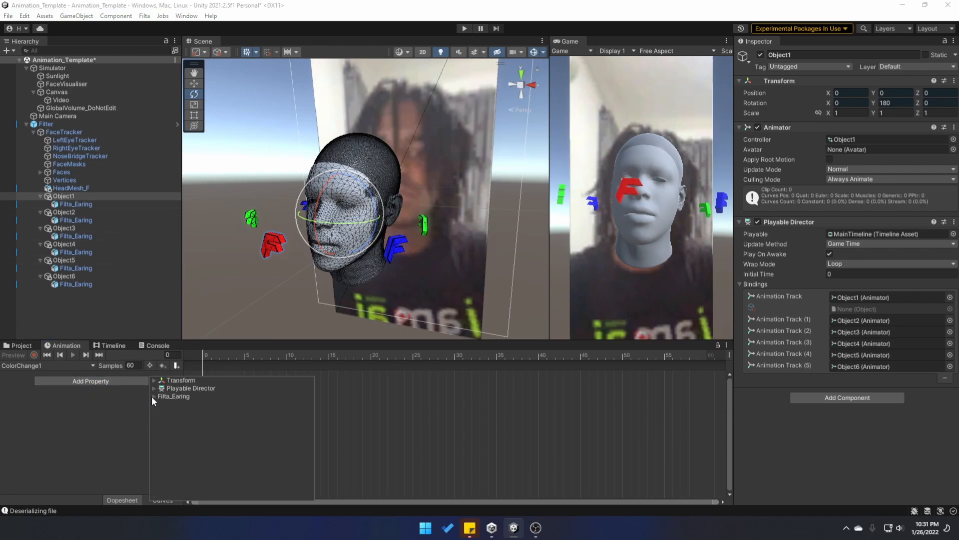
click(152, 395)
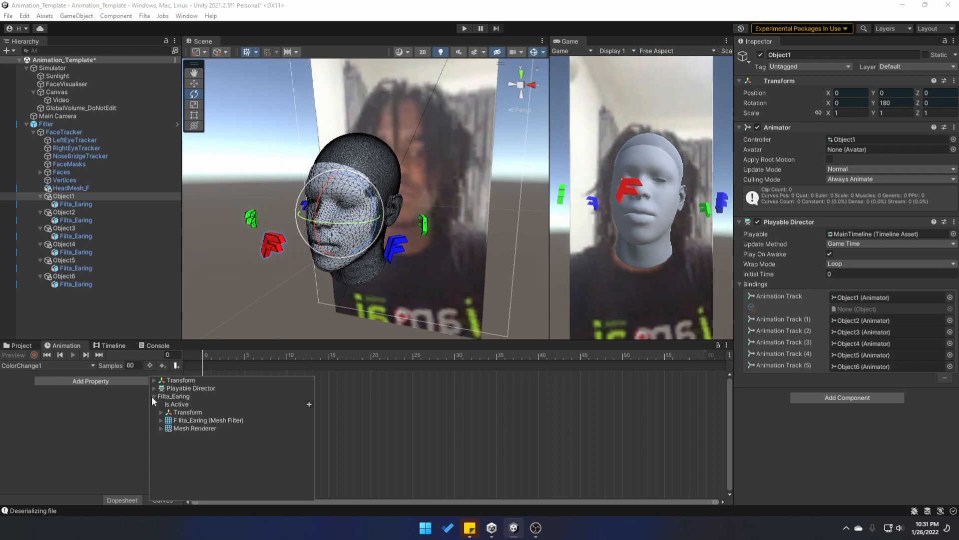
click(160, 429)
scroll(199, 420, down, 3)
scroll(209, 435, down, 6)
scroll(200, 437, up, 7)
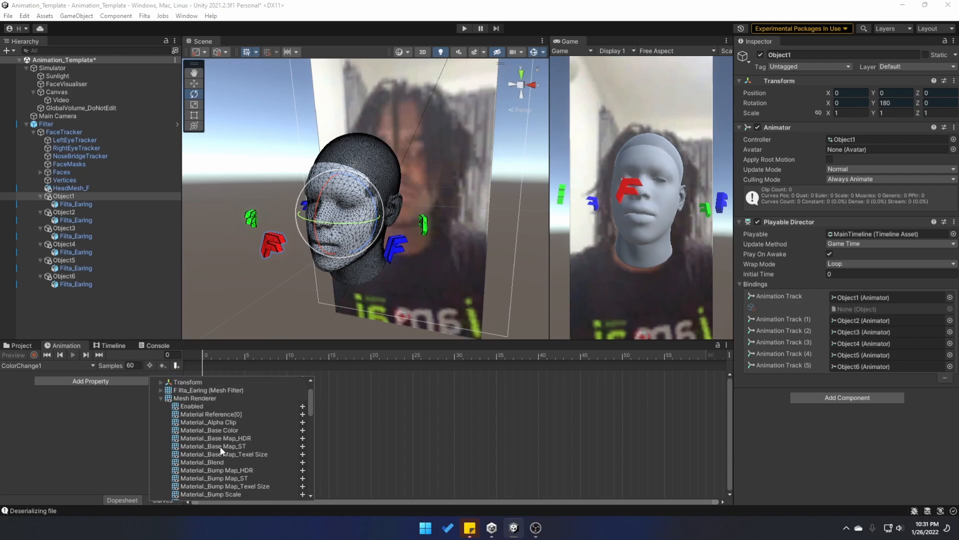
click(303, 430)
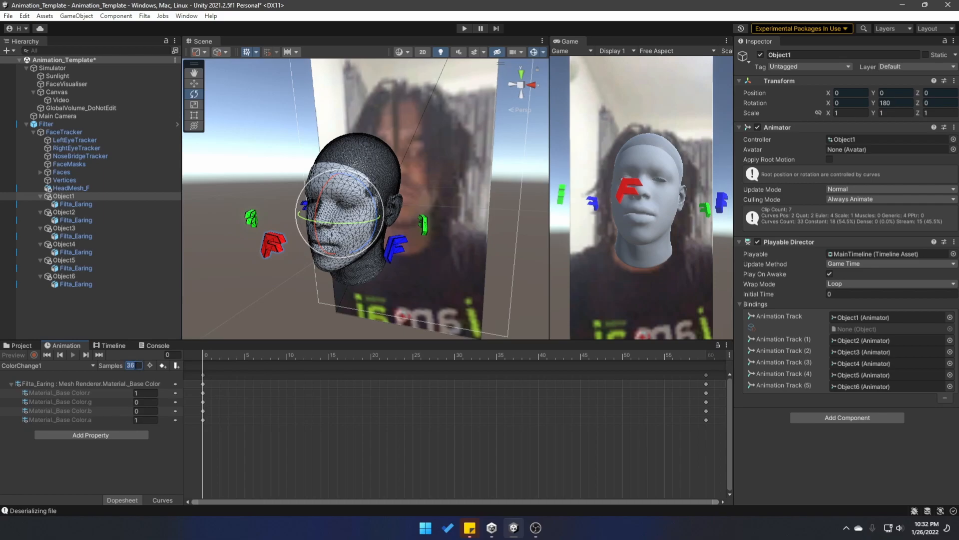
Set the ColorChange1 clip to 30 samples, key the base colour at frame 360, and delete the default intermediate keys.
key(Tab)
text(360)
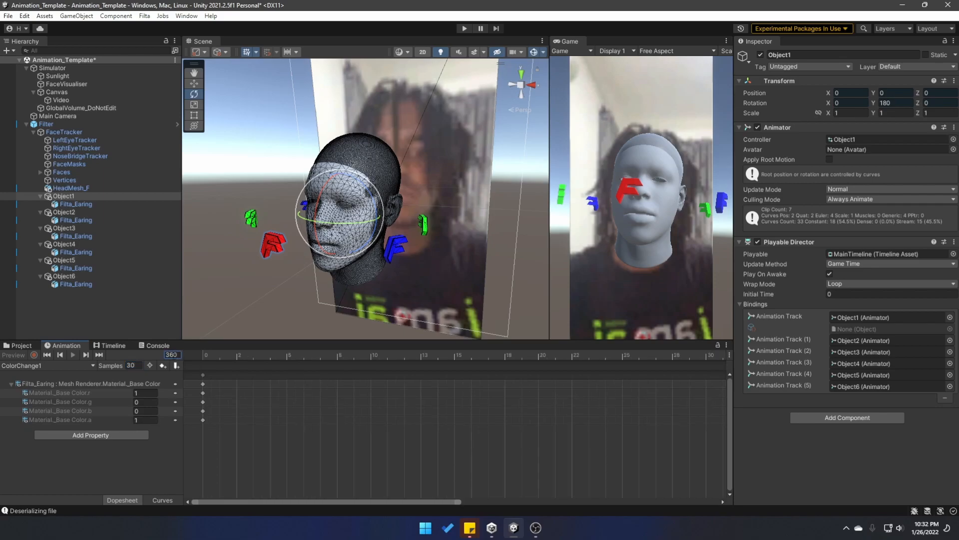
click(163, 365)
click(292, 438)
key(f)
drag(321, 424, 280, 371)
key(Delete)
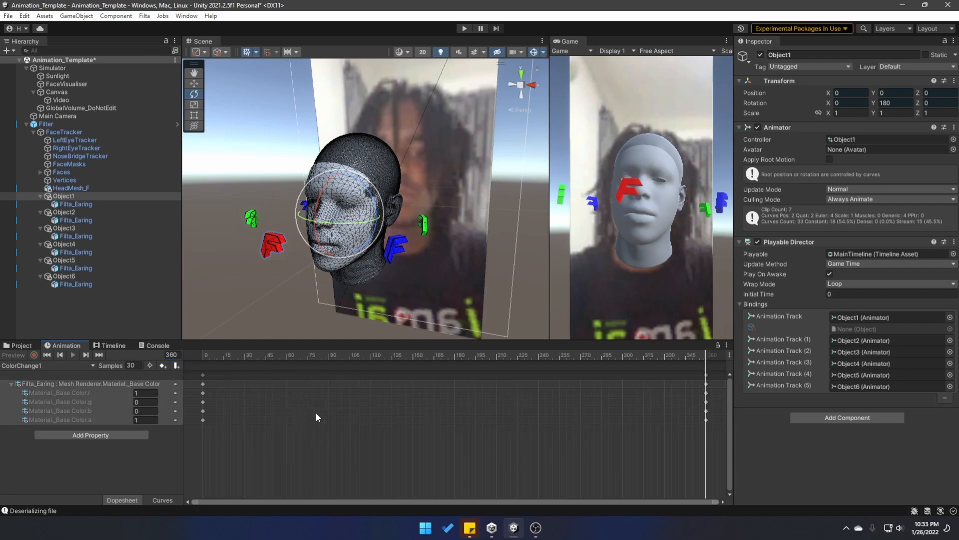
At frame 180, change the Base Map colour of M_Object1 on Object1's Filta_Earing to cyan, 00FFE4.
click(100, 206)
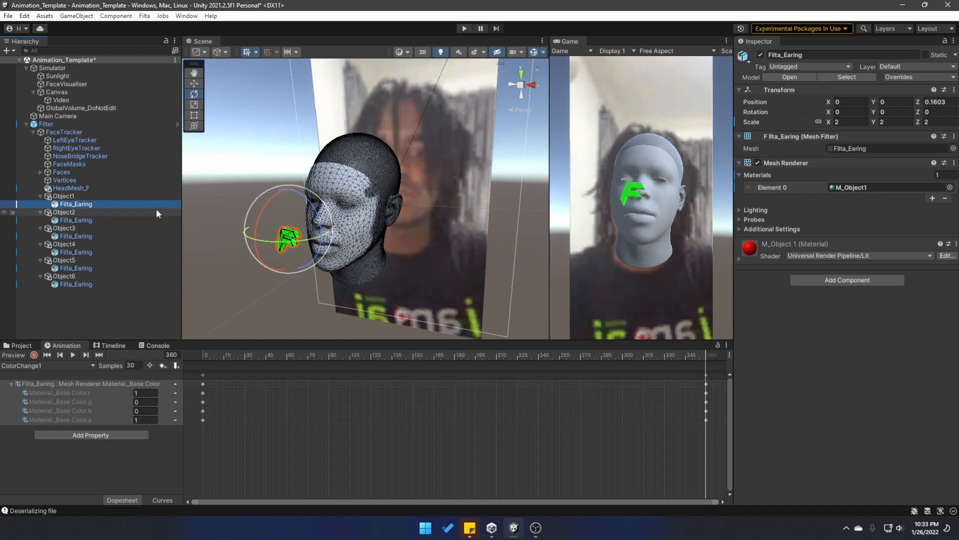
click(740, 259)
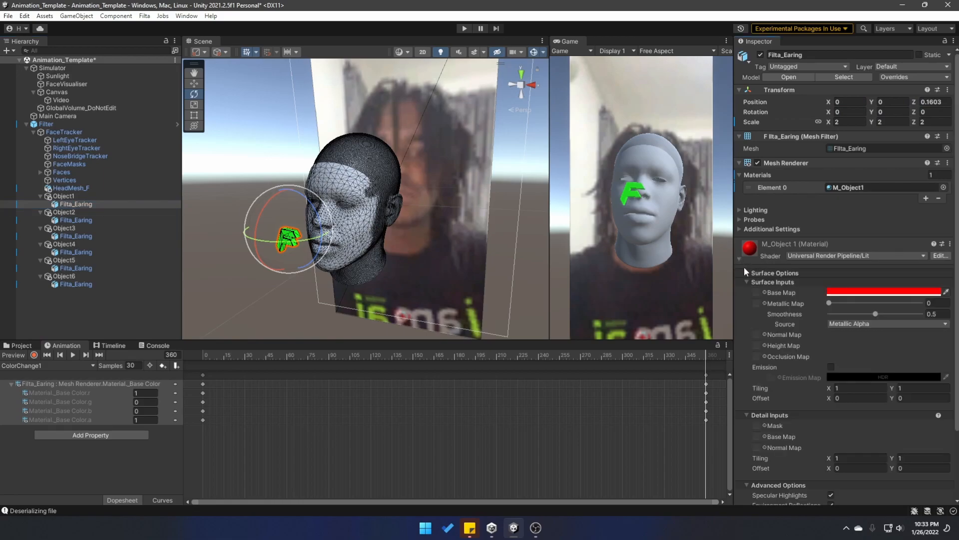
drag(451, 355, 454, 355)
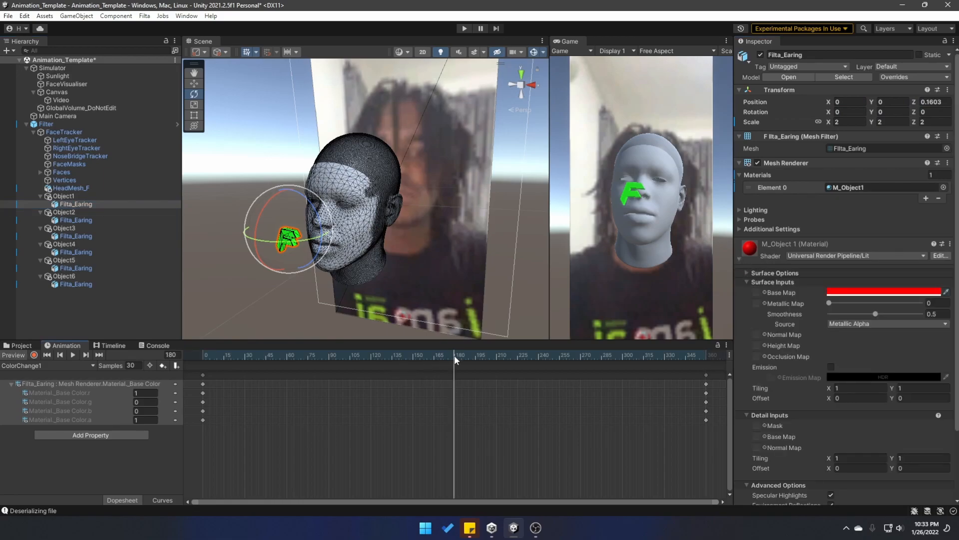
click(842, 292)
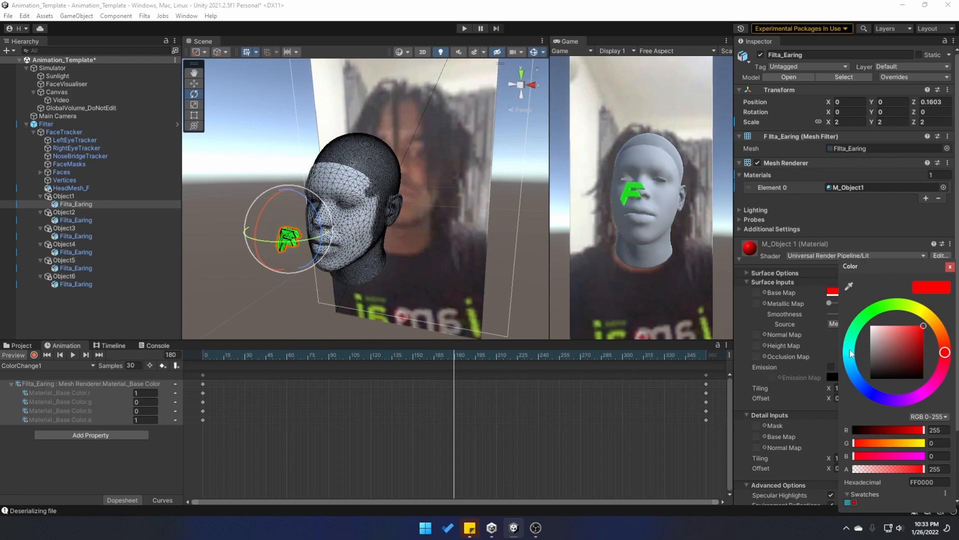
click(850, 351)
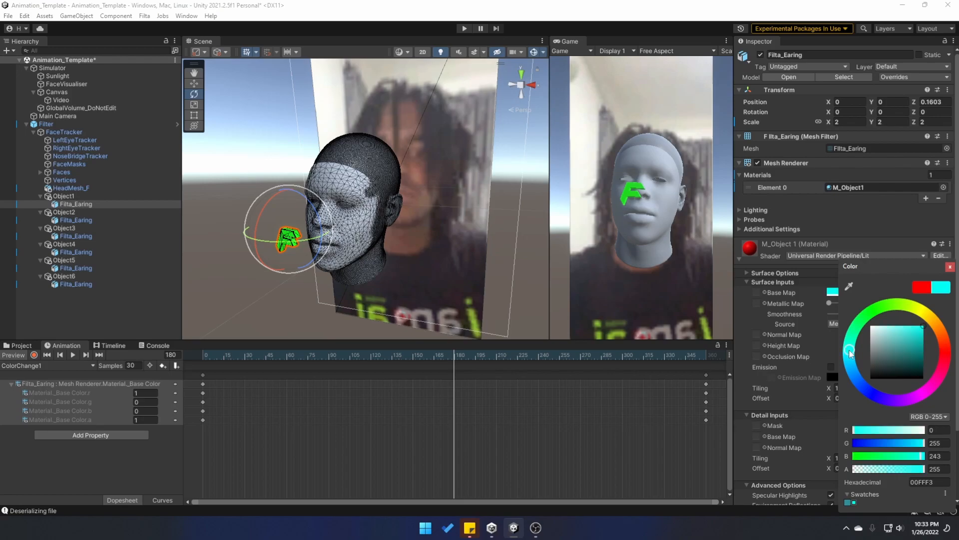
drag(851, 353, 848, 350)
drag(920, 460, 937, 459)
Switch the colour values to RGB 0-1.0, set blue to 1, and key the base colour at frame 180.
click(939, 418)
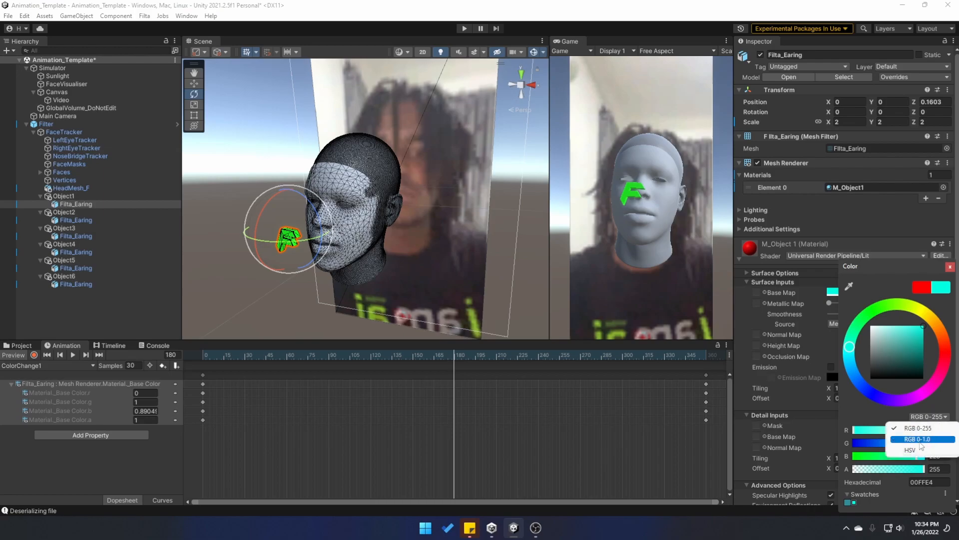
click(925, 439)
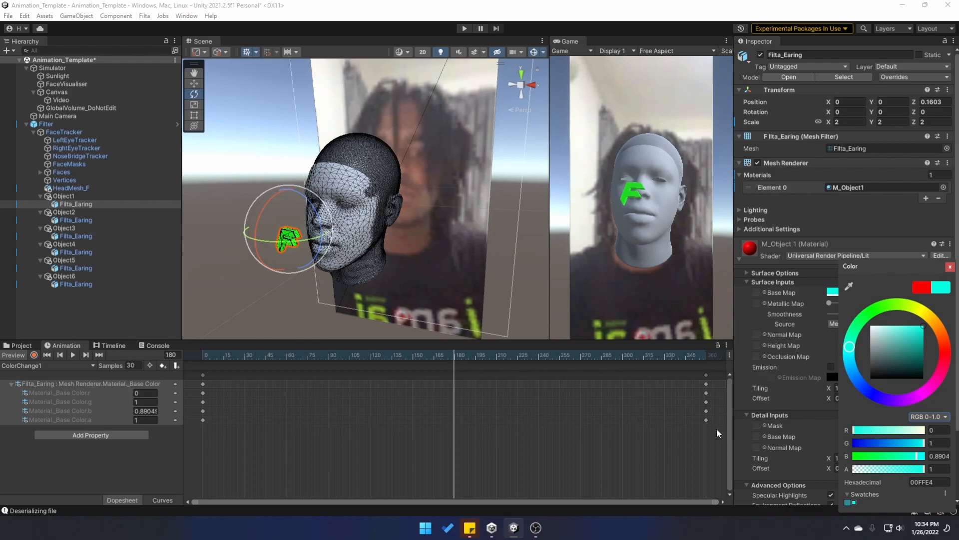
click(934, 457)
text(1)
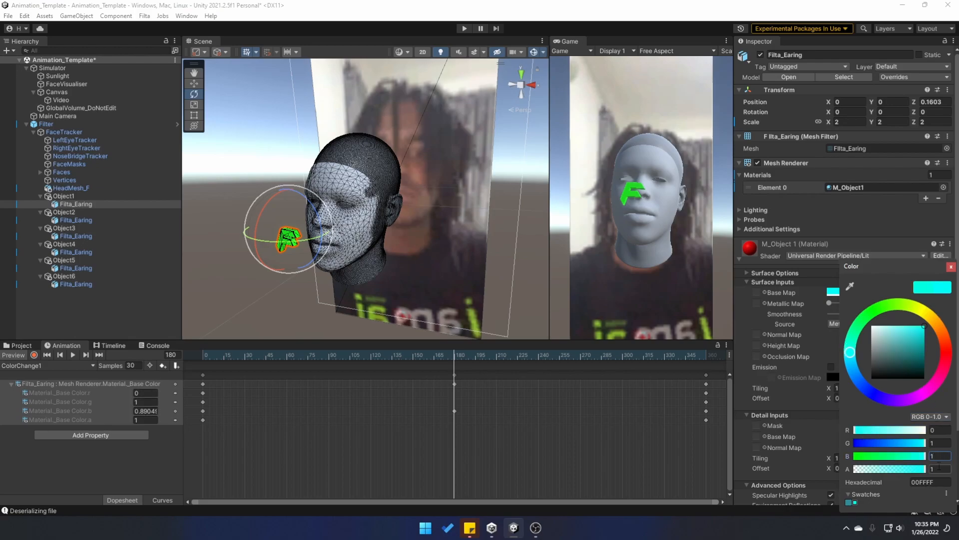
click(164, 368)
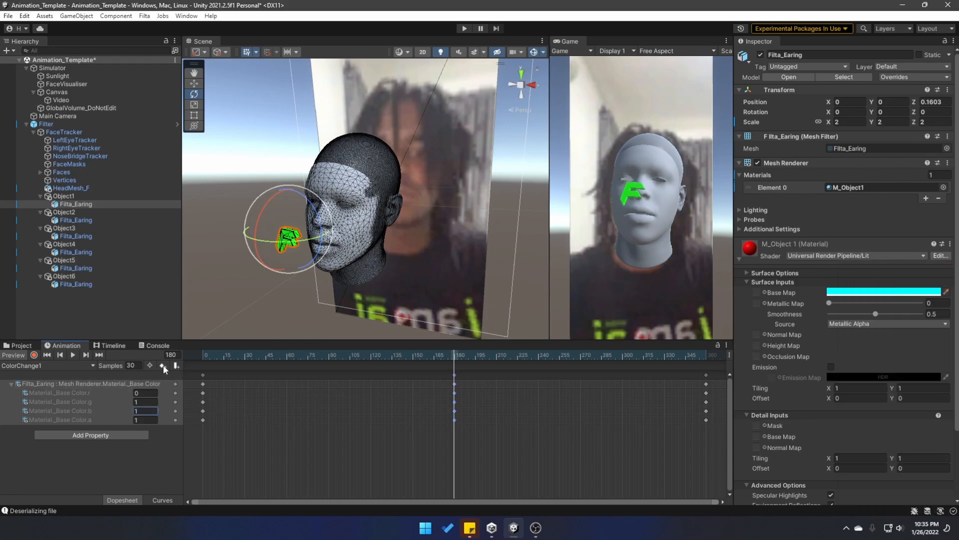
Turn off the animation preview for Object1 and add another override track to its track in MainTimeline.
click(110, 346)
click(69, 196)
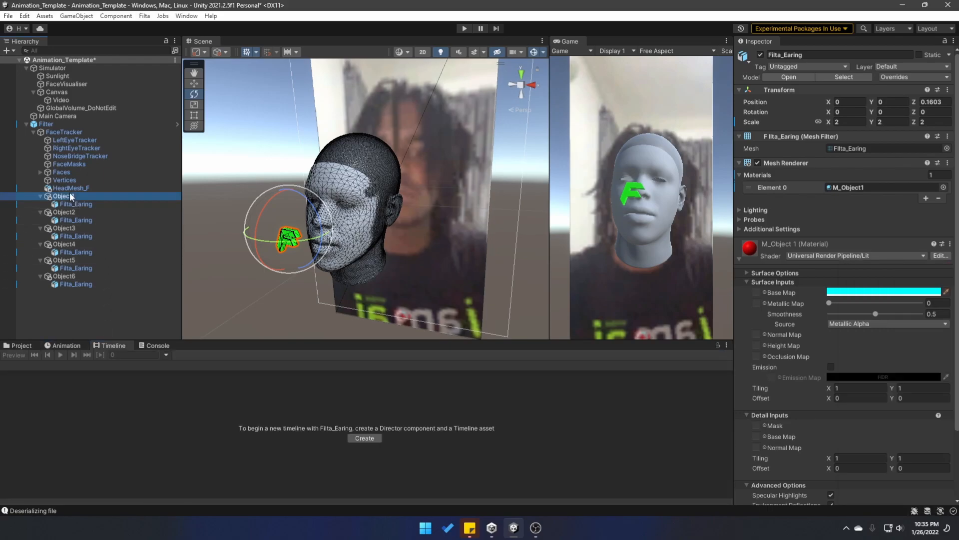
click(66, 345)
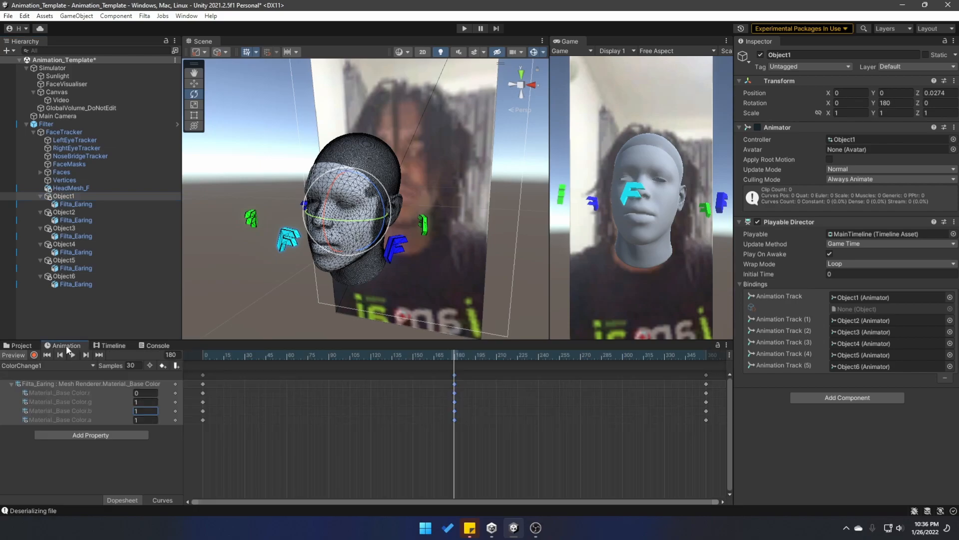
click(17, 354)
drag(107, 343, 107, 345)
right_drag(312, 277, 218, 275)
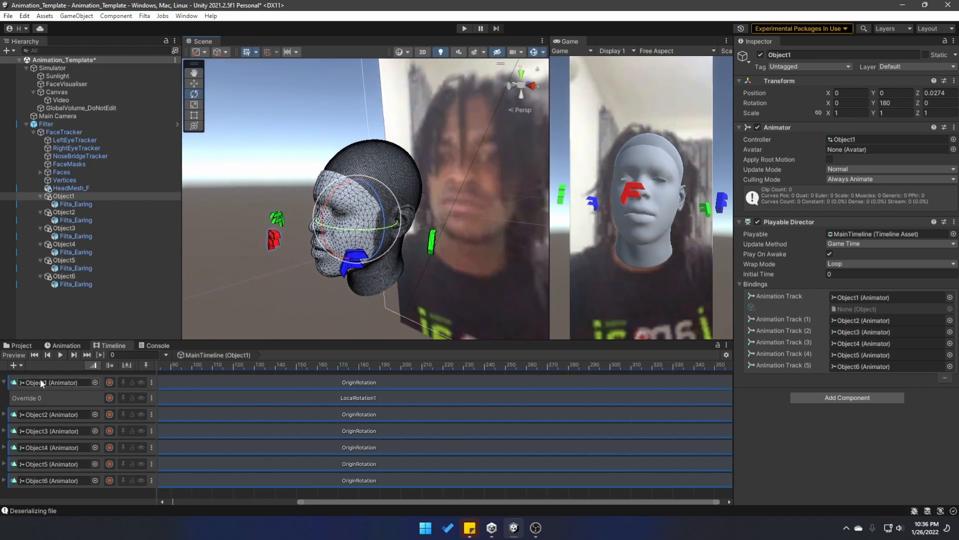
click(152, 382)
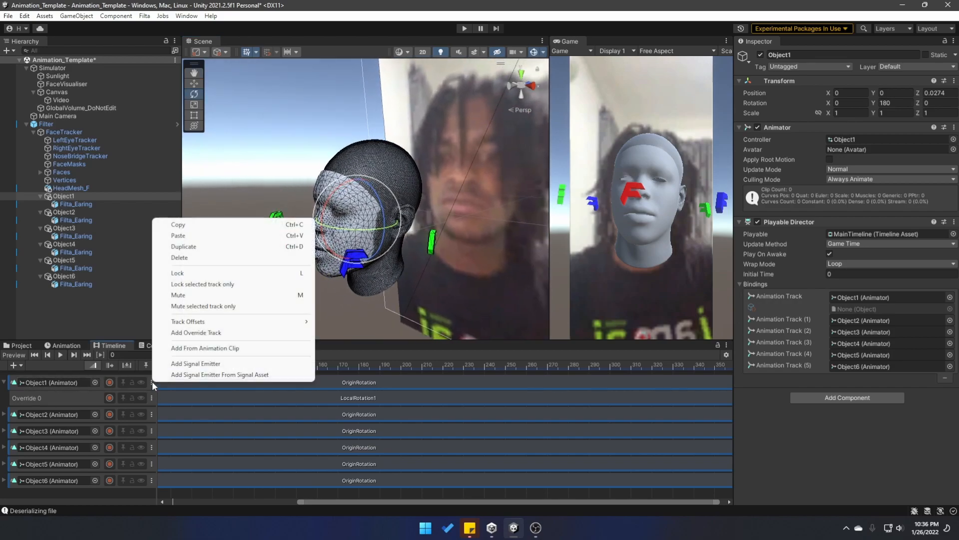
click(215, 338)
Add the ColorChange1 animation clip to Override 1 under the Object1 track.
click(152, 414)
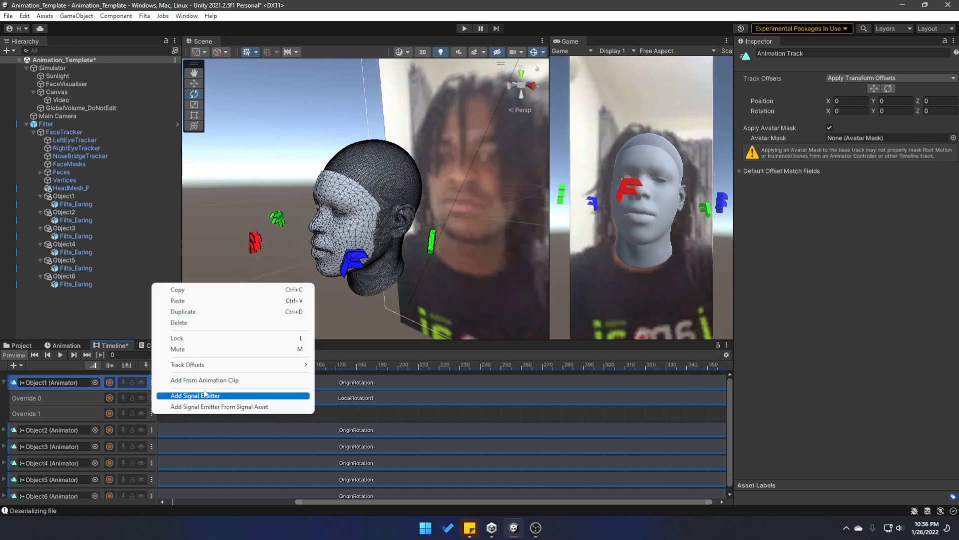
click(209, 380)
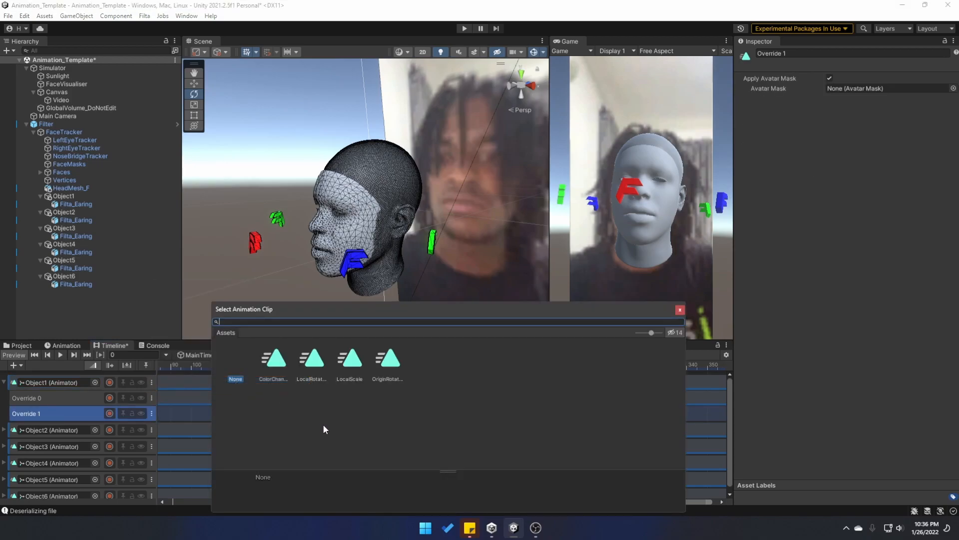
double_click(274, 359)
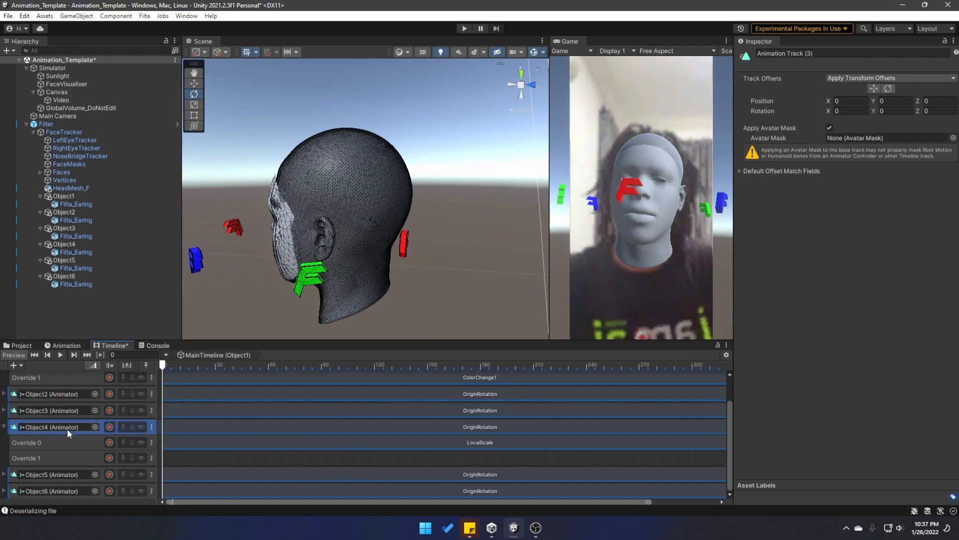
Add the ColorChange1 animation clip to Override 1 under the Object4 track and play the timeline.
scroll(67, 428, up, 3)
scroll(65, 406, down, 2)
scroll(337, 421, down, 5)
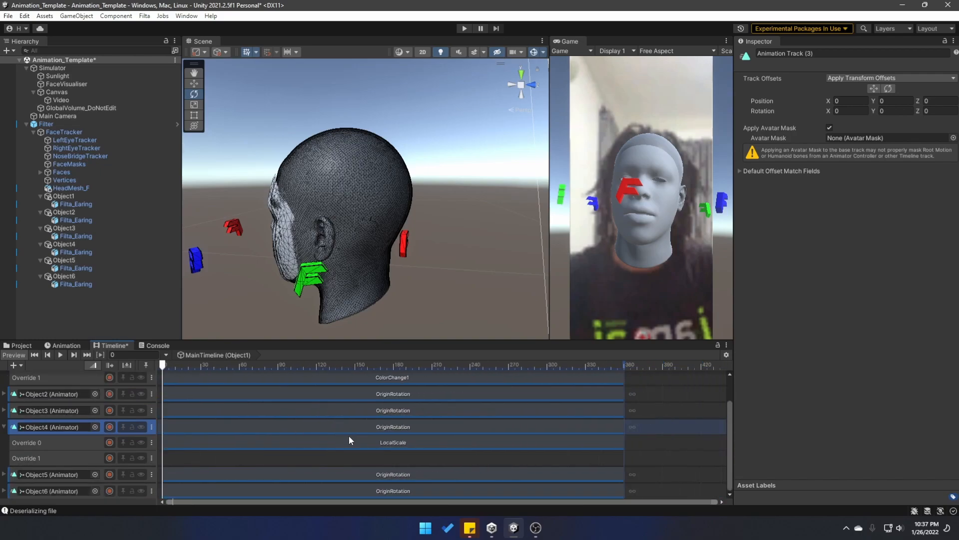
scroll(70, 425, up, 3)
scroll(70, 425, down, 3)
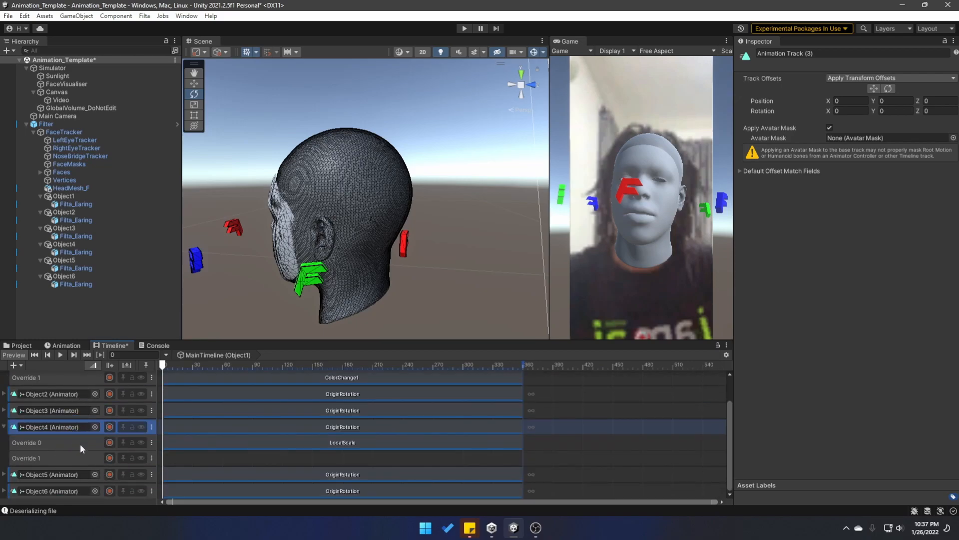
click(46, 459)
click(151, 457)
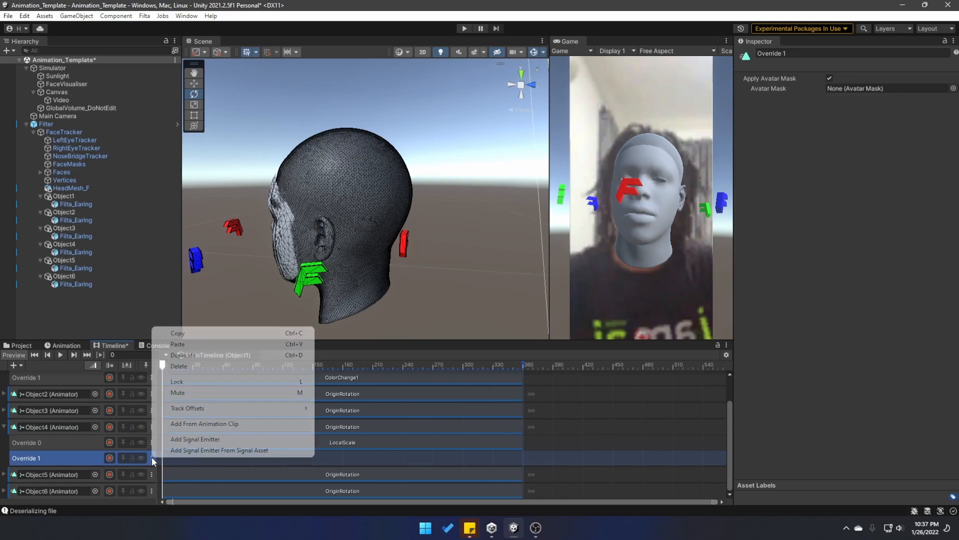
click(204, 424)
double_click(269, 367)
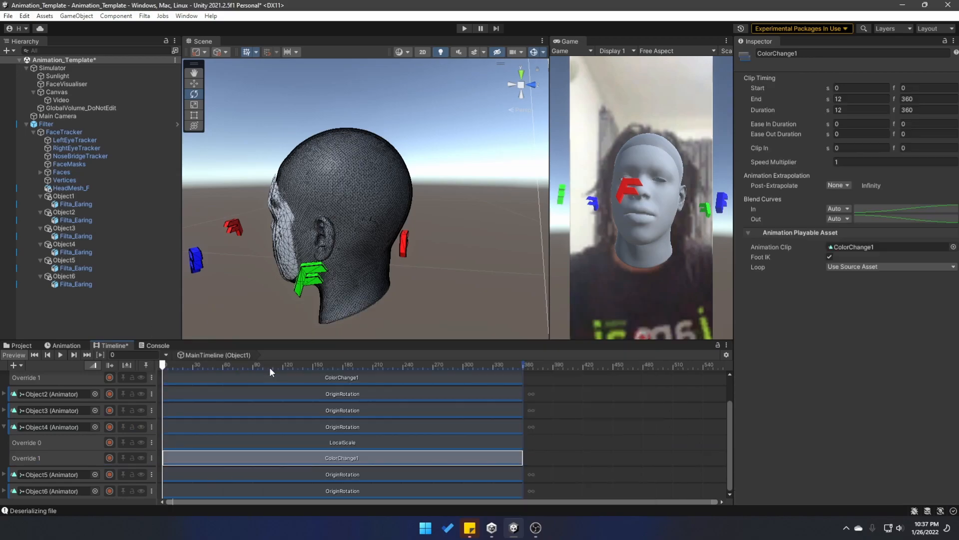
click(60, 354)
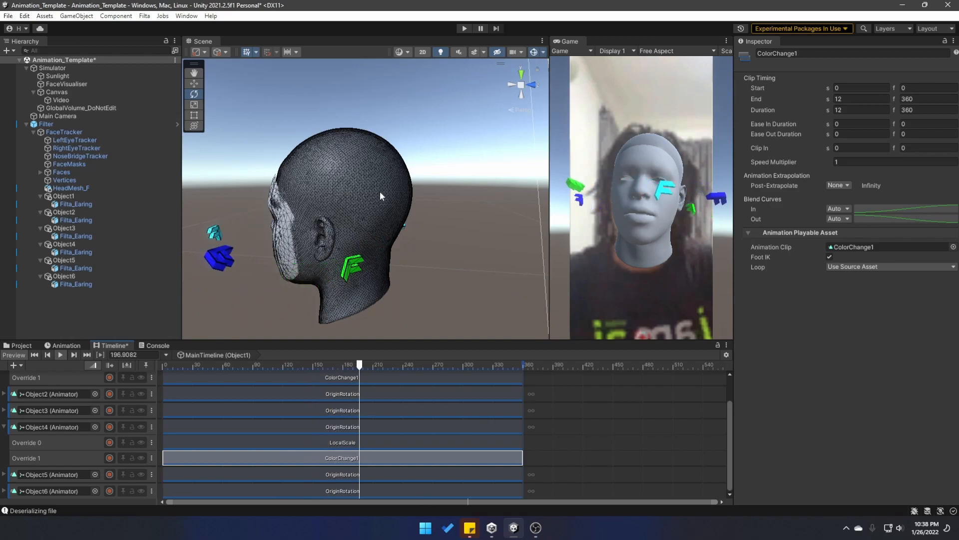
Create a new animation clip named ColorChange2 for Object2 in the CubeAnimation folder.
click(70, 211)
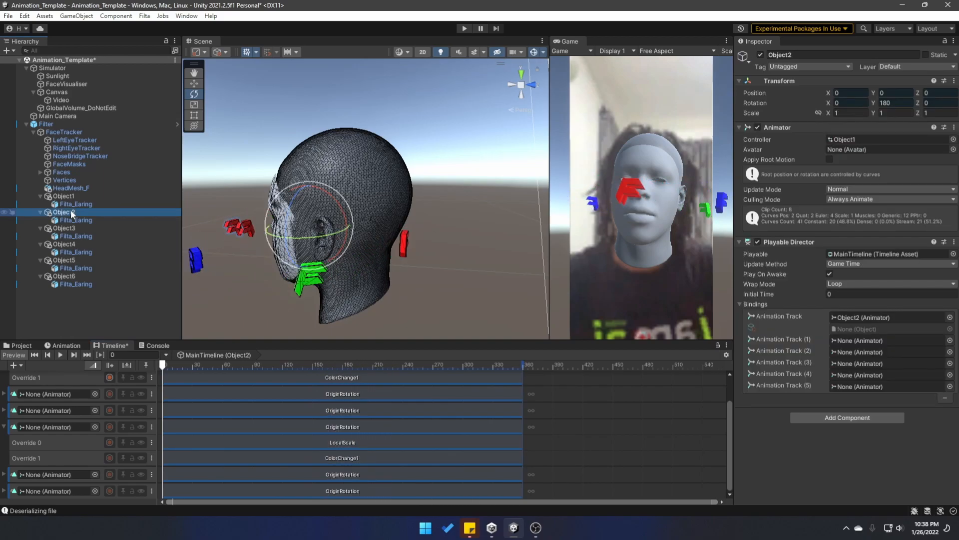
click(62, 345)
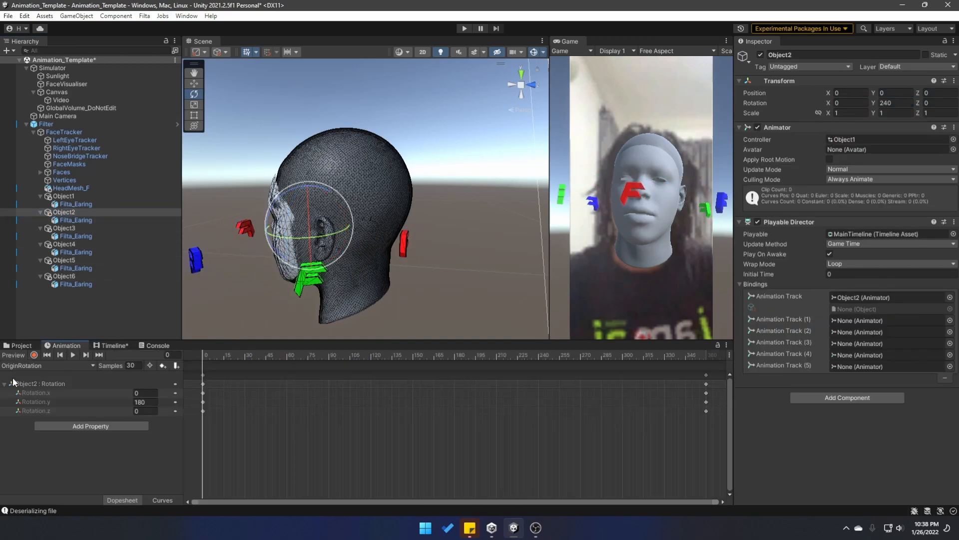
click(88, 365)
click(52, 425)
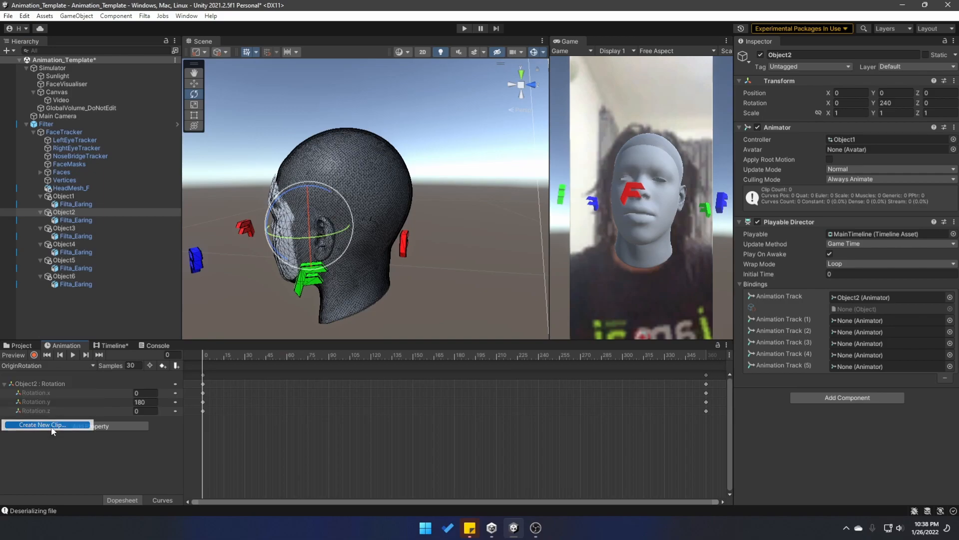
click(191, 103)
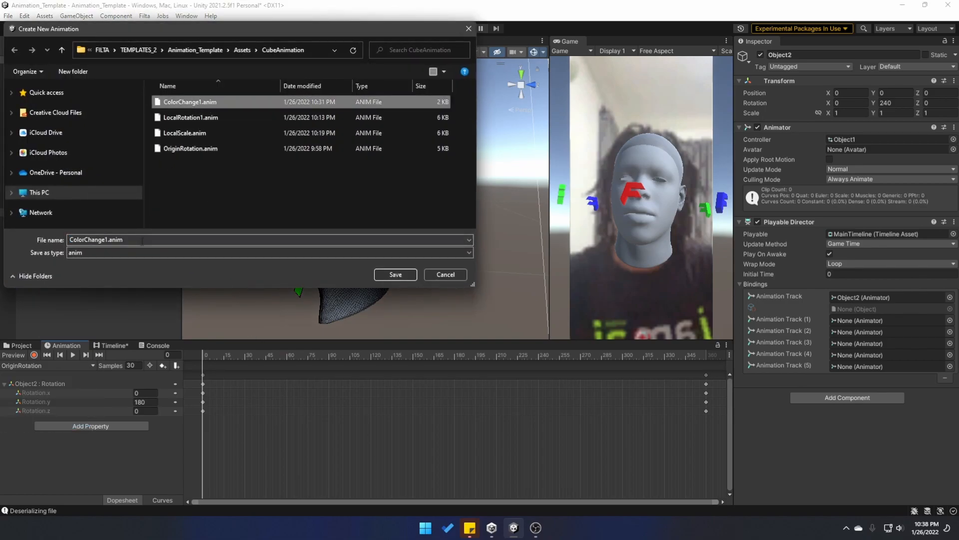
click(142, 240)
key(BackSpace)
key(BackSpace)
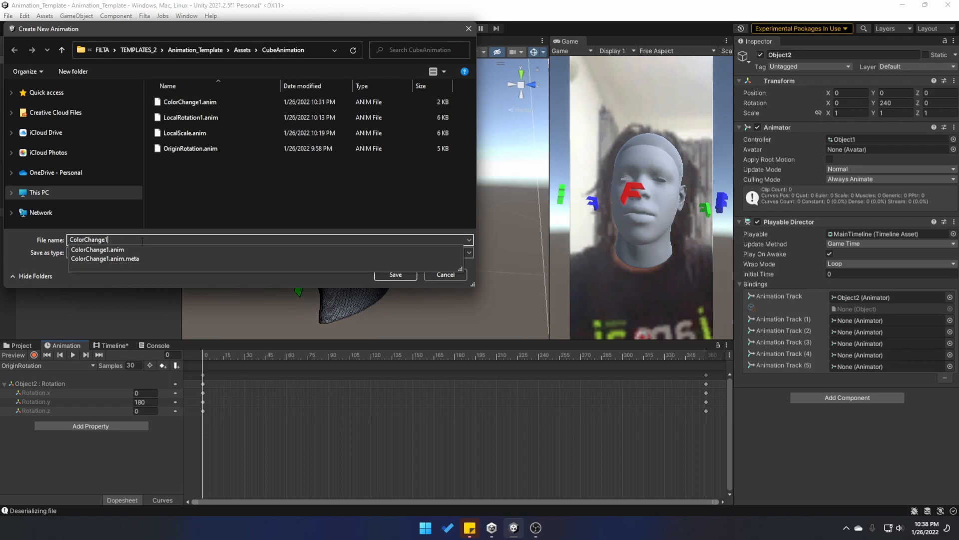
key(BackSpace)
text(2)
key(Return)
Add the Material_Base Color property of Filta_Earing's Mesh Renderer to ColorChange2 and set the samples to 30.
click(83, 382)
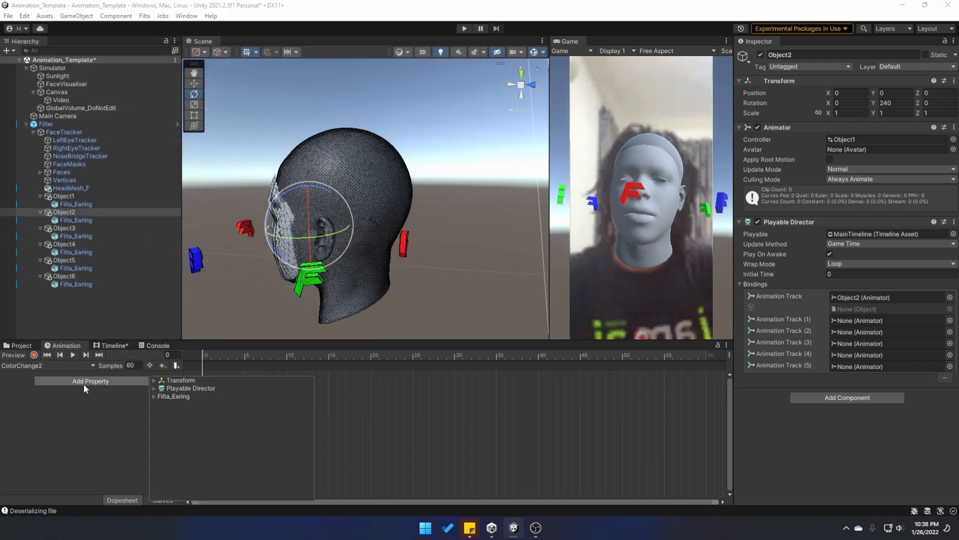
click(153, 396)
click(160, 428)
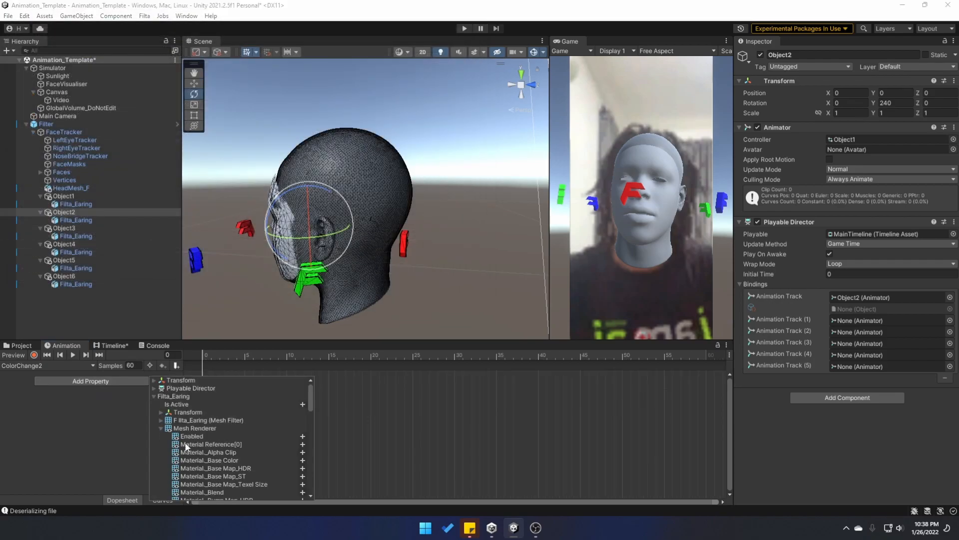
click(302, 460)
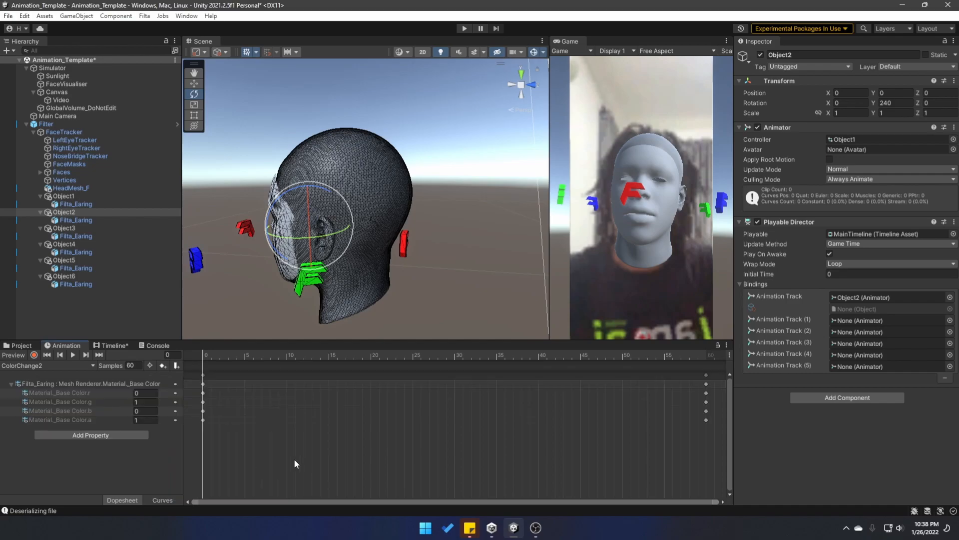
key(Return)
Key the base colour at frame 360 in ColorChange2 and delete the default end key.
click(175, 355)
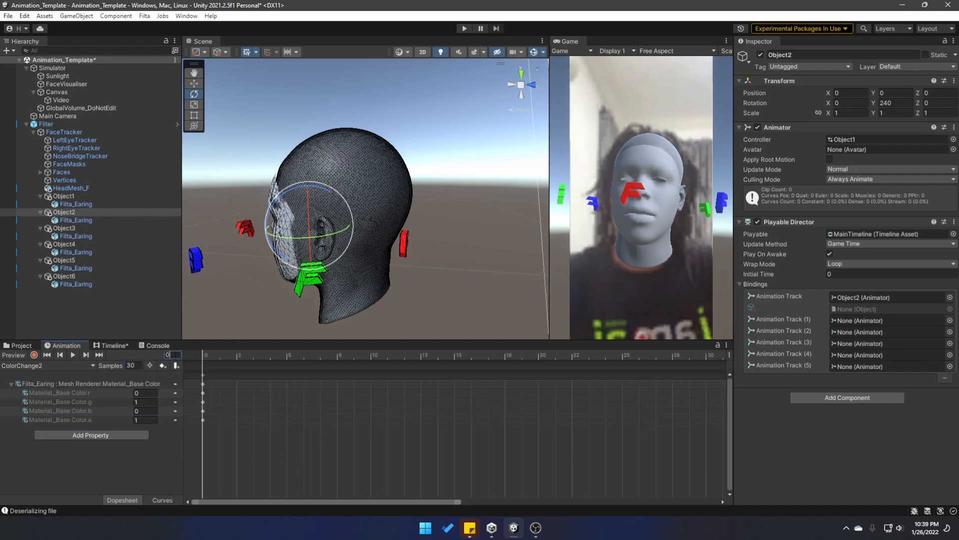
key(Return)
click(163, 365)
key(a)
drag(335, 450, 276, 370)
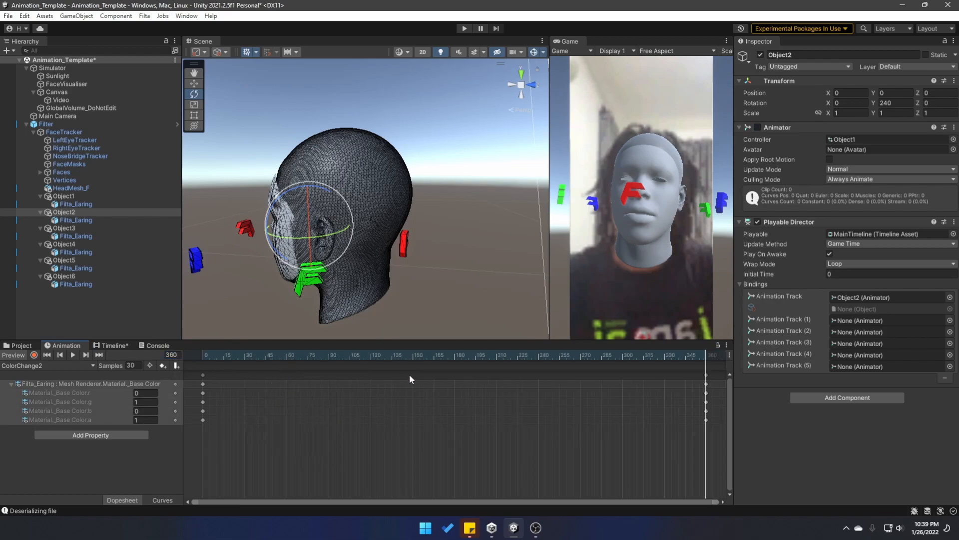
At frame 180 of ColorChange2, key the base colour with red 1, green 0 and blue 1, and scrub through the animation.
click(455, 355)
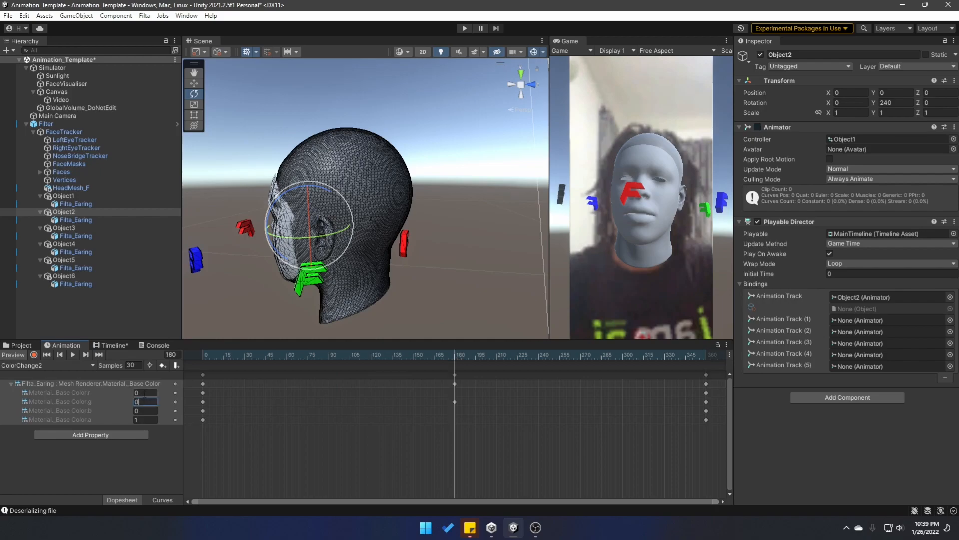
click(146, 392)
text(1)
click(146, 410)
text(1)
click(507, 355)
drag(508, 353, 289, 353)
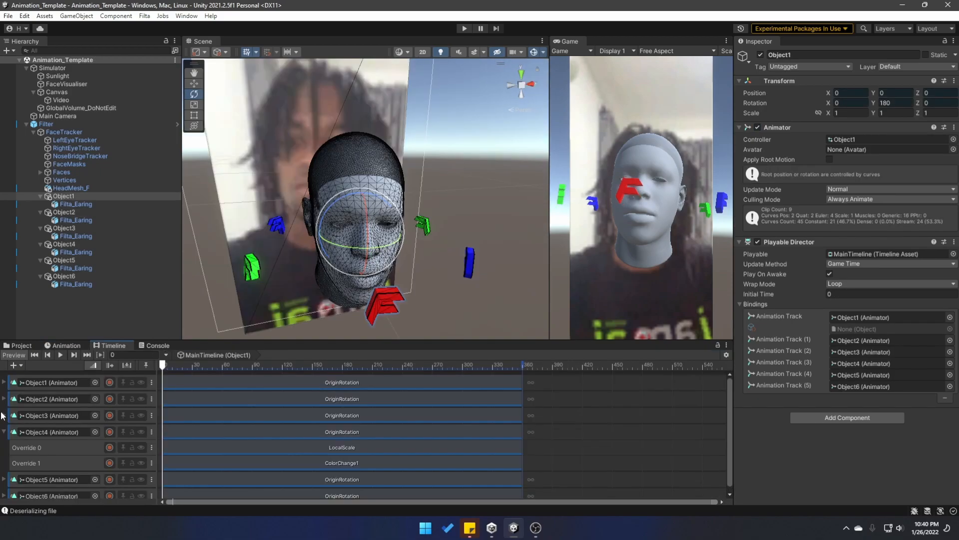
Collapse the Object4 track in MainTimeline and add another override track to the Object2 track.
click(3, 432)
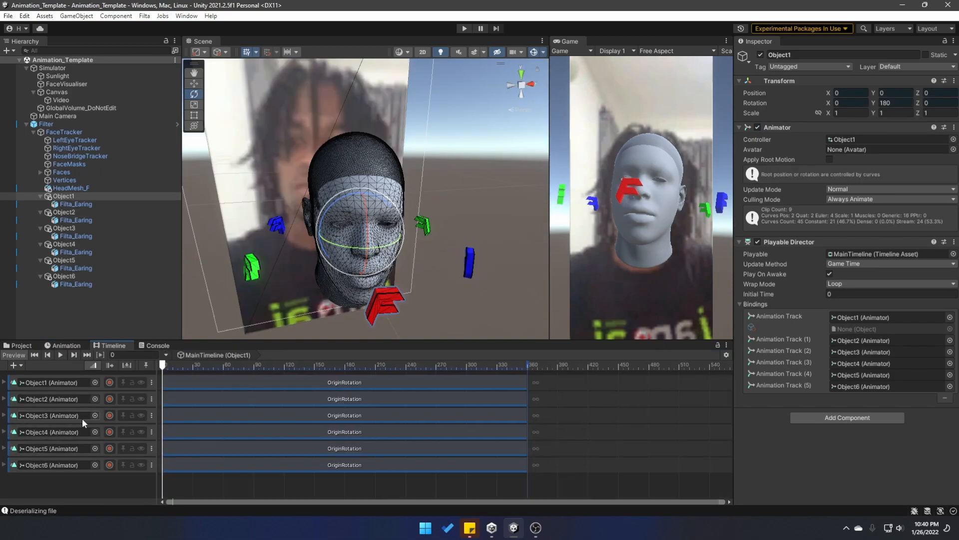
click(151, 398)
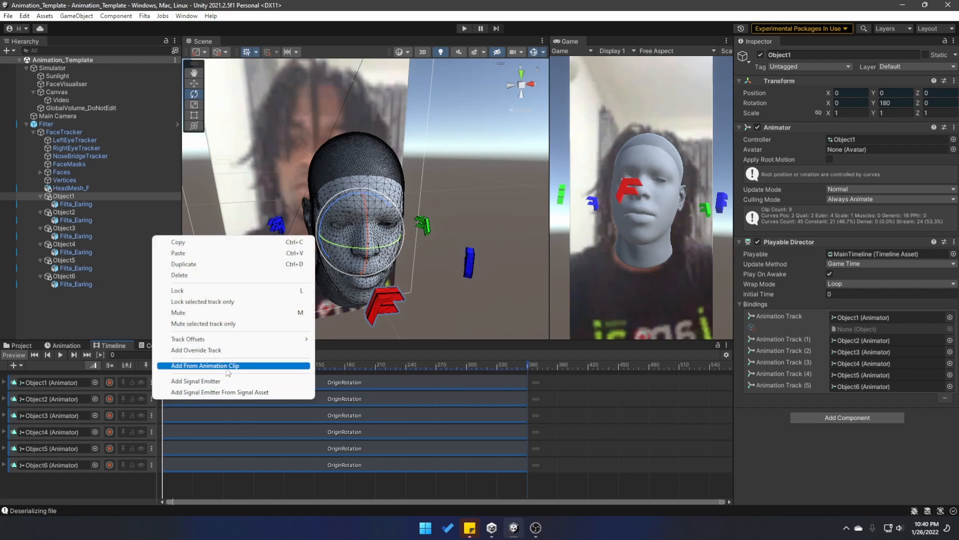
click(230, 352)
Add the ColorChange2 animation clip to Override 1 under the Object2 track.
click(151, 429)
click(208, 395)
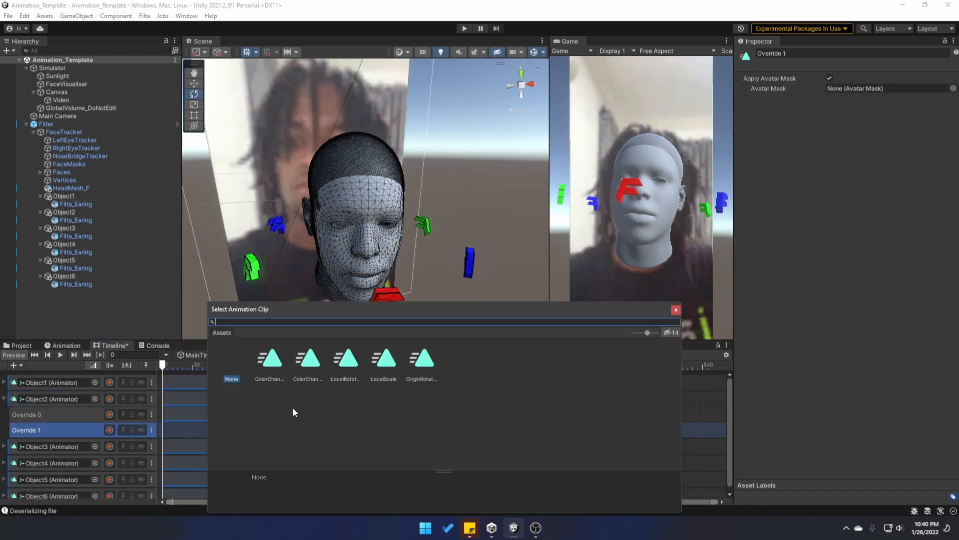
click(311, 365)
click(268, 370)
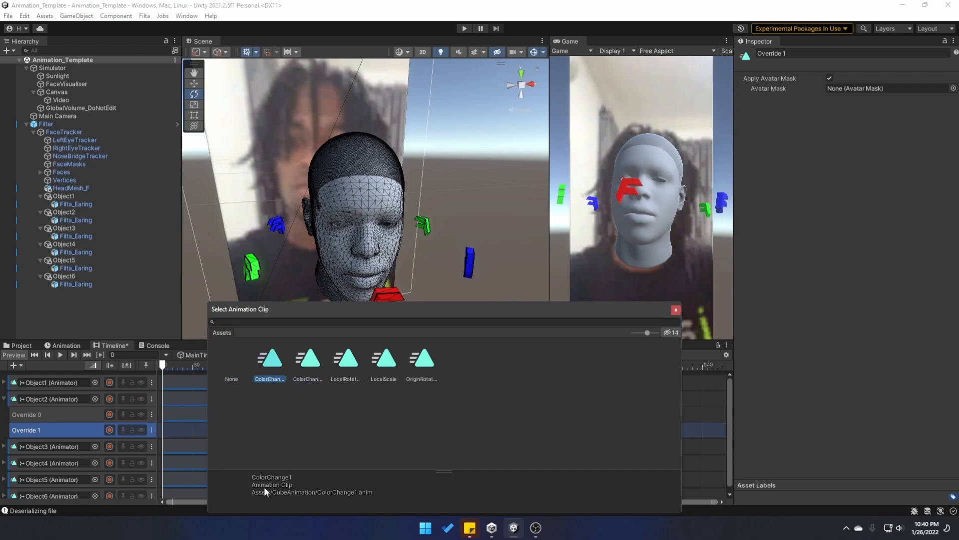
click(309, 369)
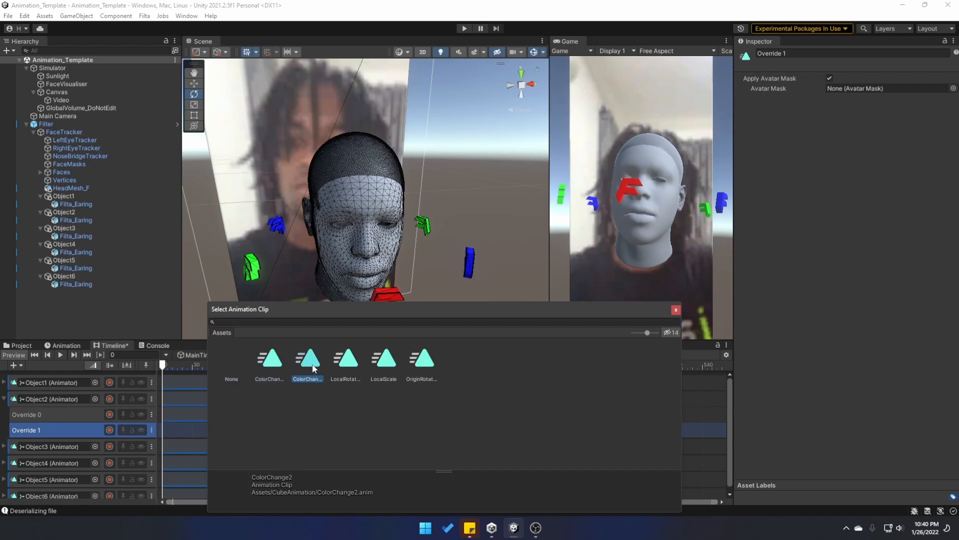
double_click(310, 367)
right_click(151, 446)
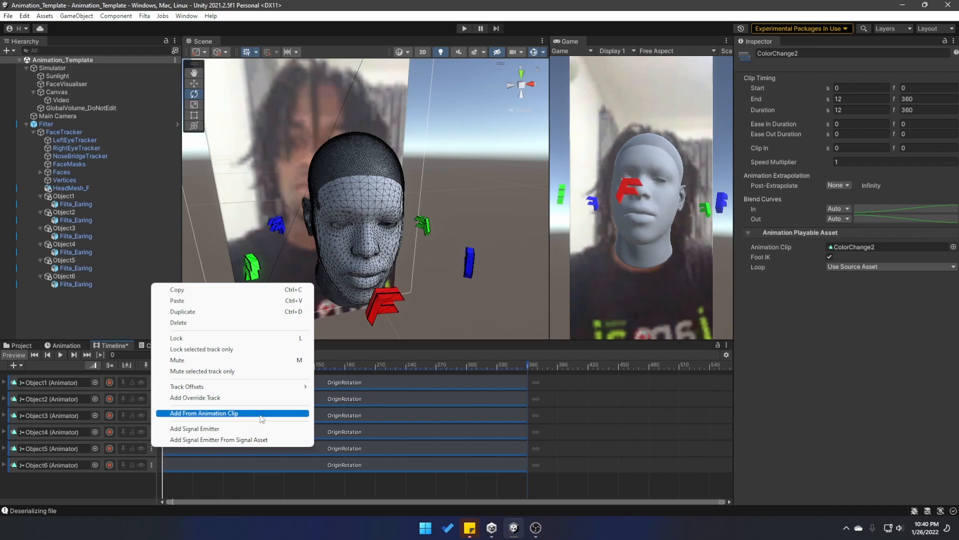
click(259, 414)
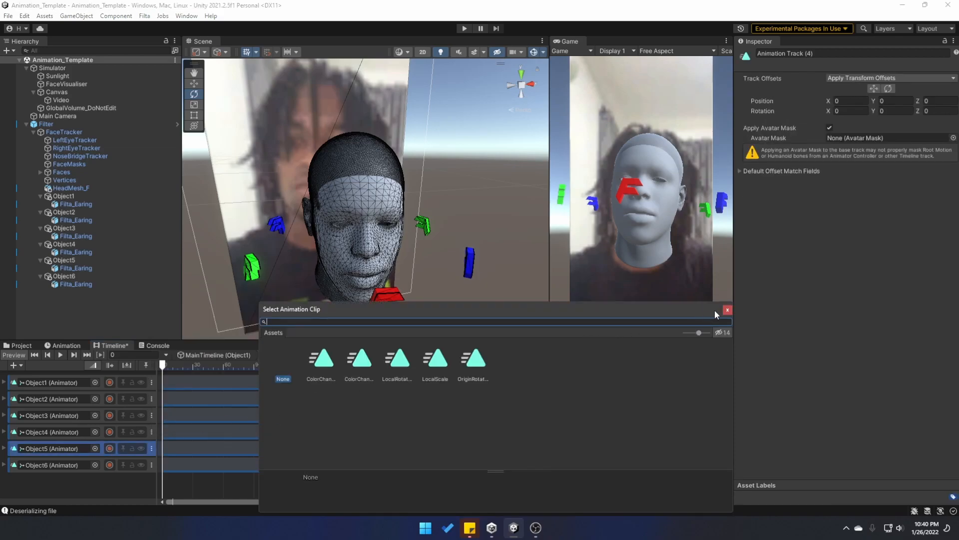
click(727, 309)
Add another override track holding the ColorChange2 clip to the Object5 track and play the timeline.
right_click(152, 443)
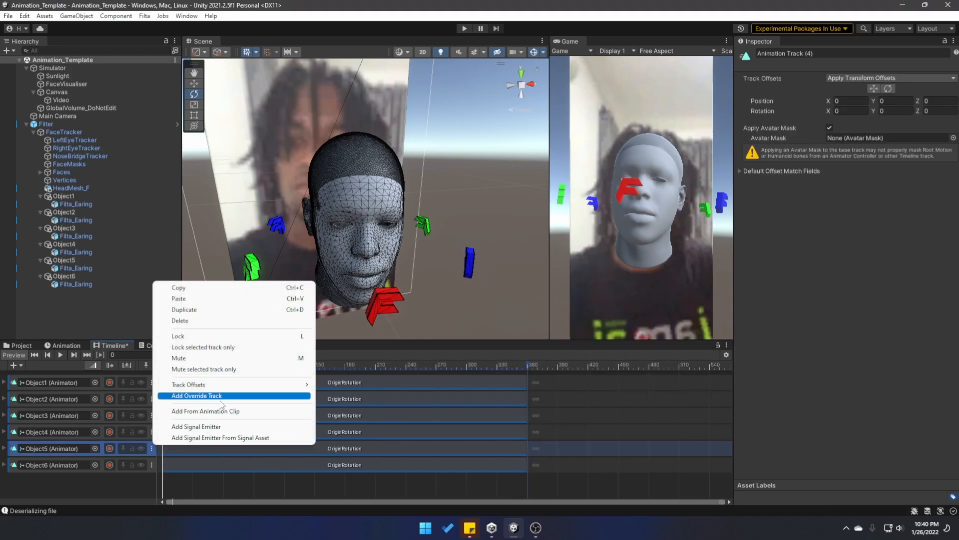
click(189, 392)
click(152, 479)
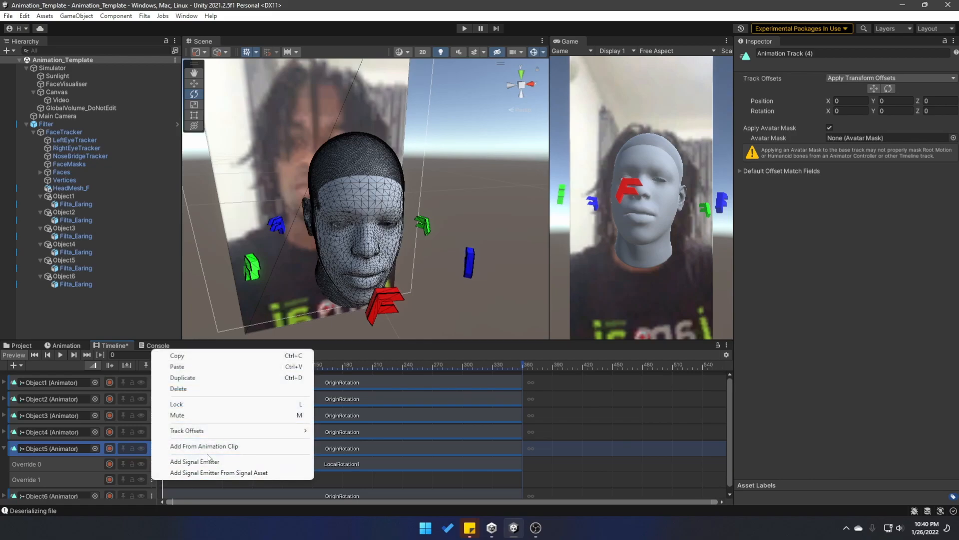
click(223, 445)
click(314, 366)
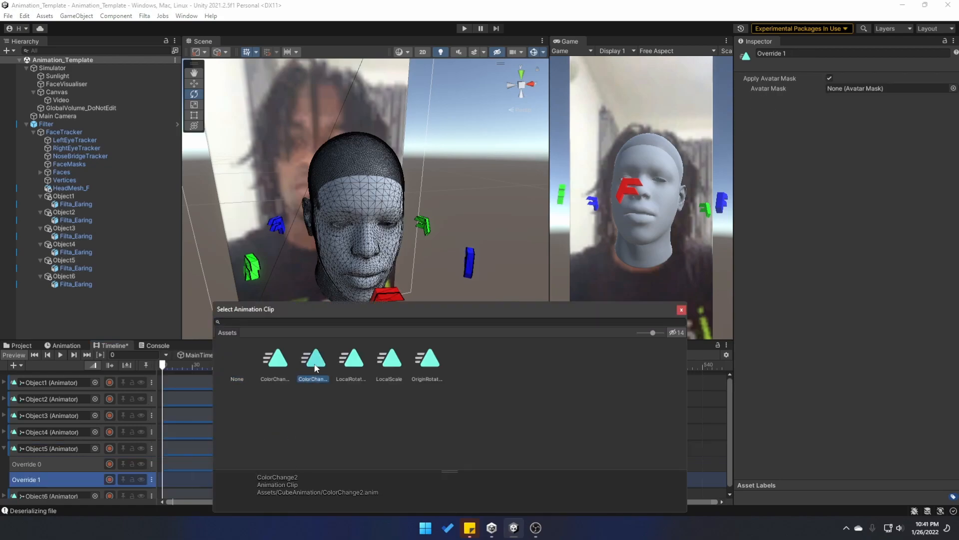
double_click(315, 366)
click(61, 354)
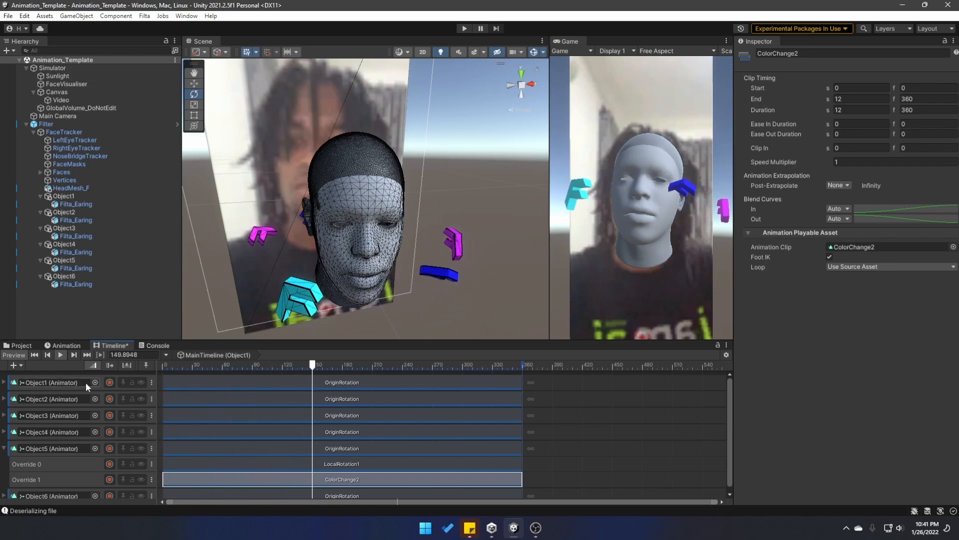
Create a new animation clip named ColorChange3 for Object3 in the CubeAnimation folder.
click(68, 229)
click(54, 347)
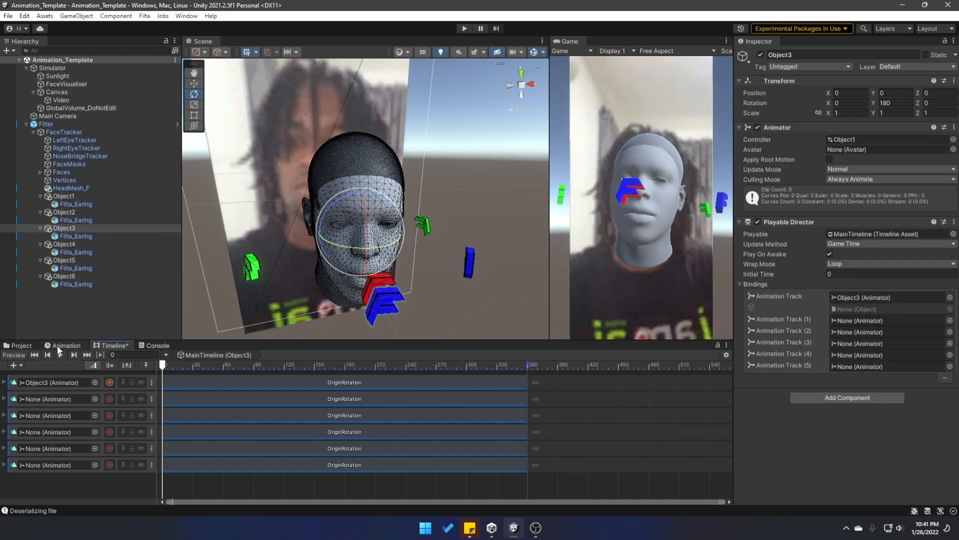
click(78, 366)
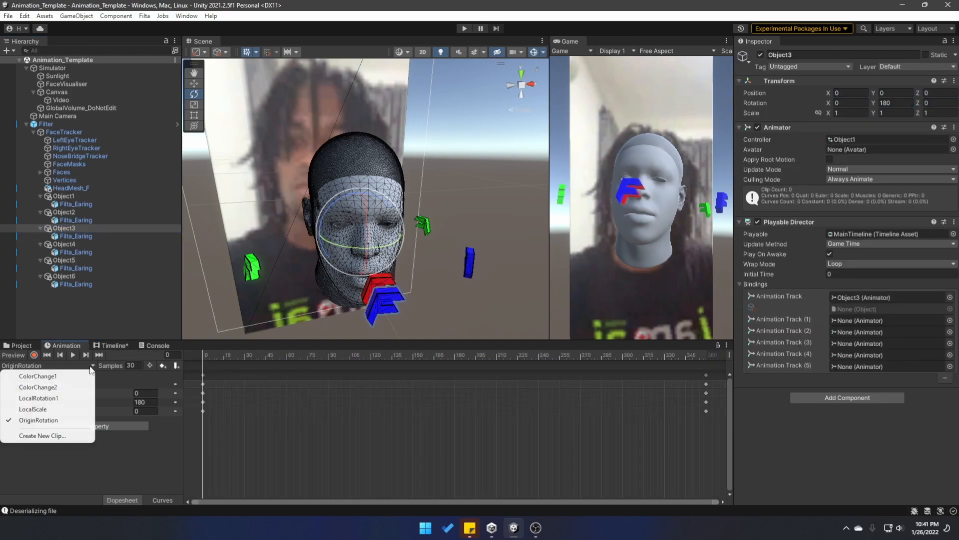
click(66, 436)
click(207, 118)
click(165, 239)
click(166, 239)
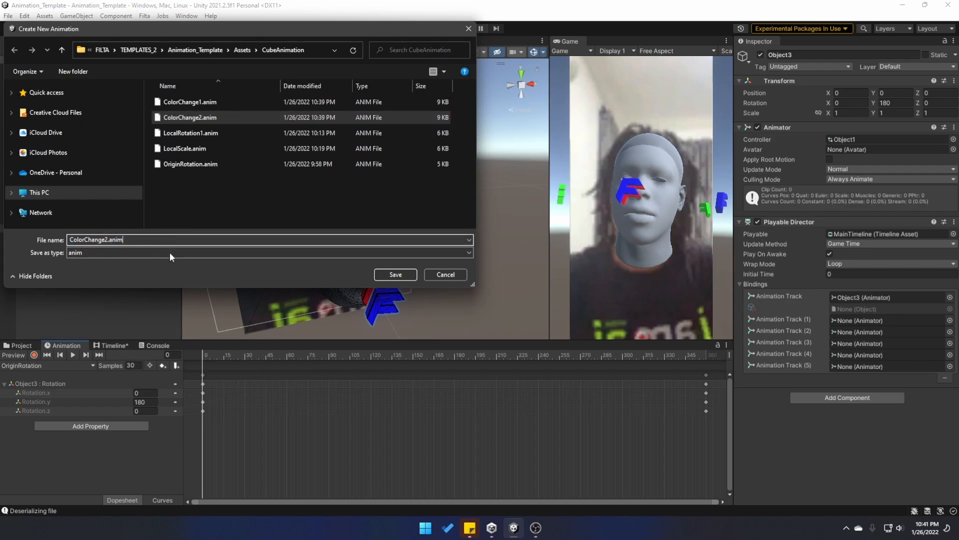
key(BackSpace)
key(BackSpace)
key(BackSpace)
key(BackSpace)
key(BackSpace)
key(BackSpace)
text(3)
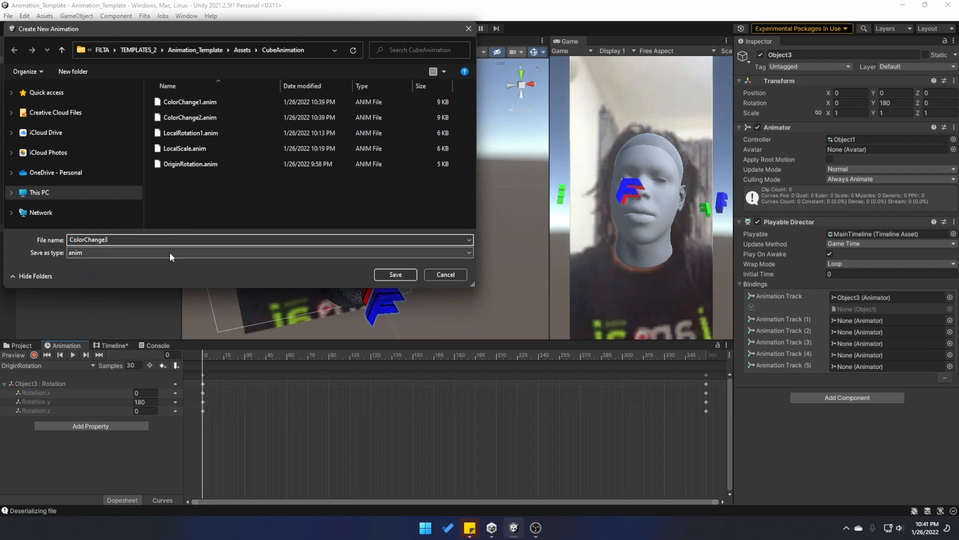
key(Return)
Set ColorChange3's samples to 30 and add the Material_Base Color property of Filta_Earing's Mesh Renderer.
click(130, 365)
text(30)
key(Return)
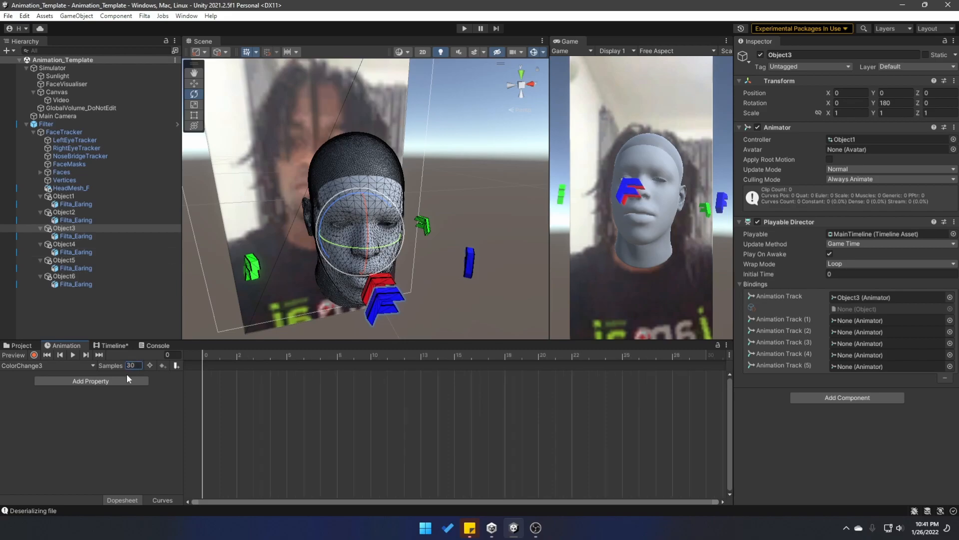
click(118, 378)
click(153, 395)
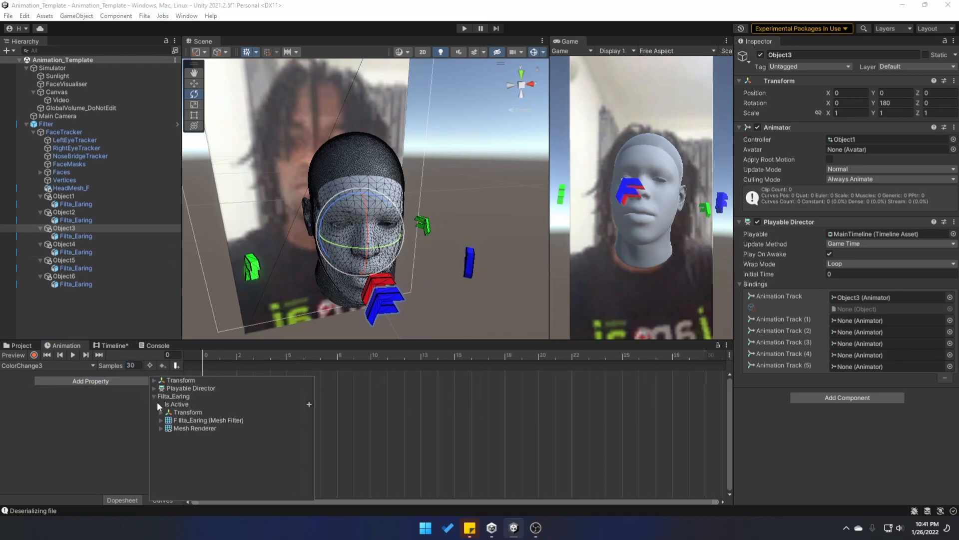
click(161, 428)
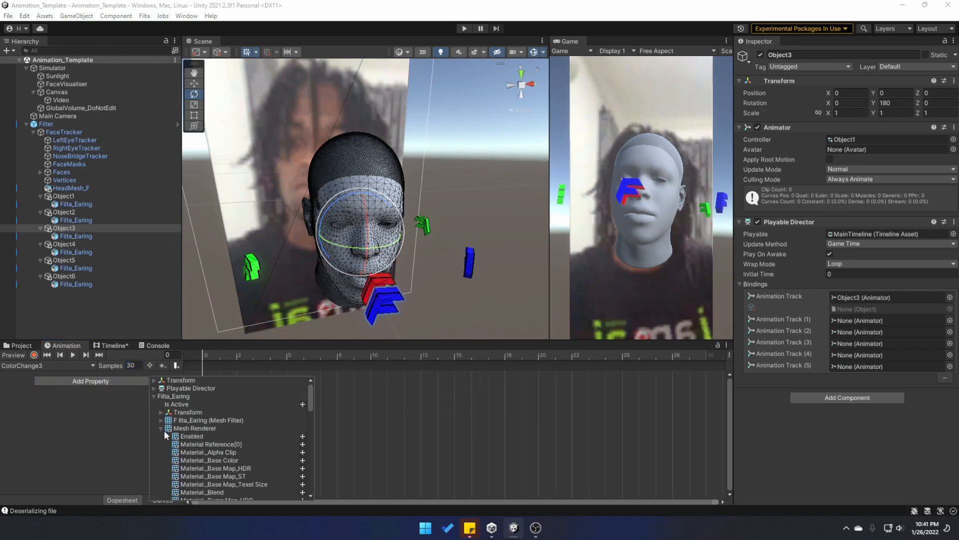
click(308, 461)
Key the base colour at frame 360 in ColorChange3 and delete the leftover keys at frame 30.
click(170, 354)
text(3)
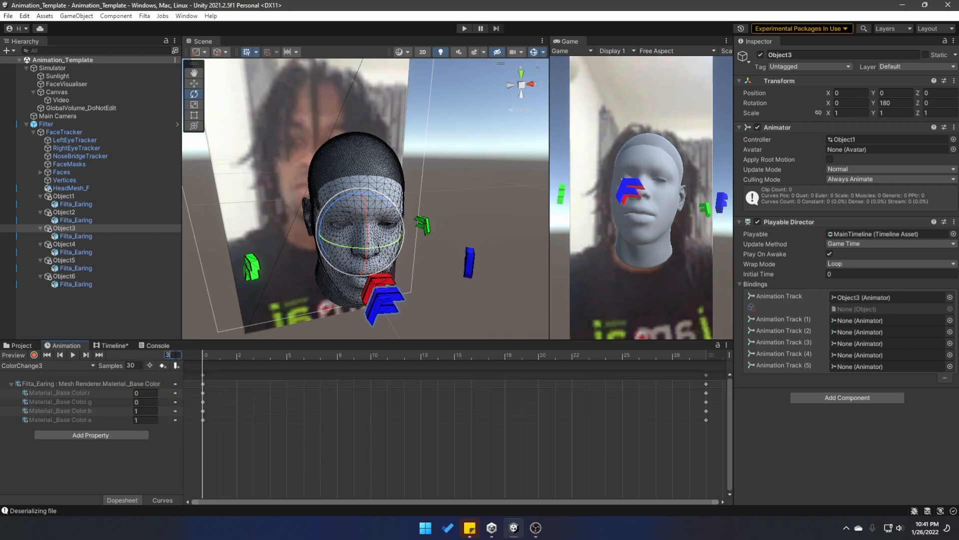
text(60)
key(Return)
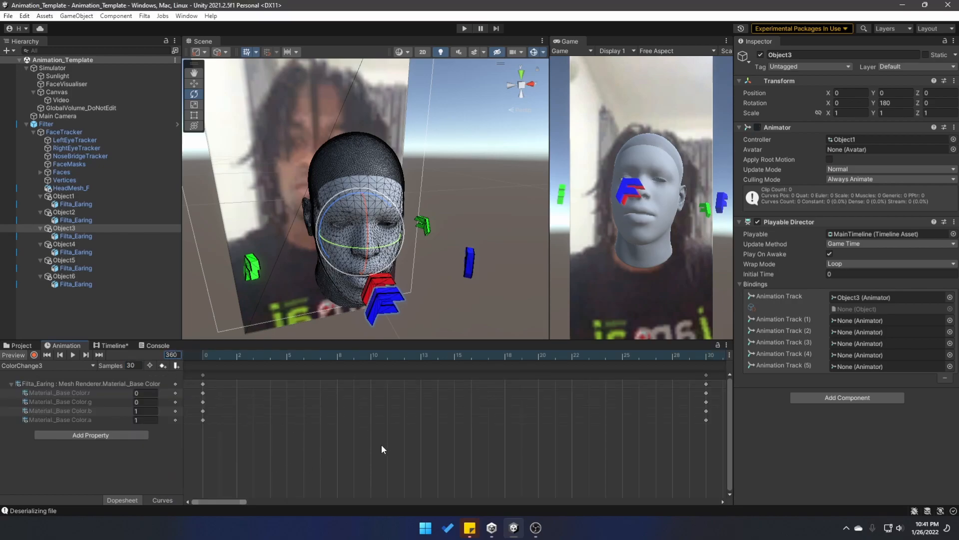
key(a)
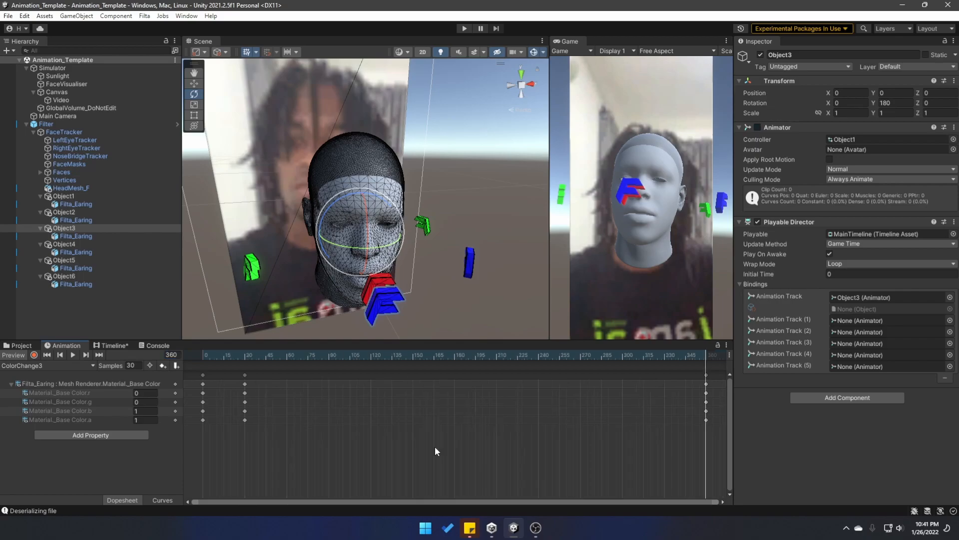
drag(290, 442, 232, 370)
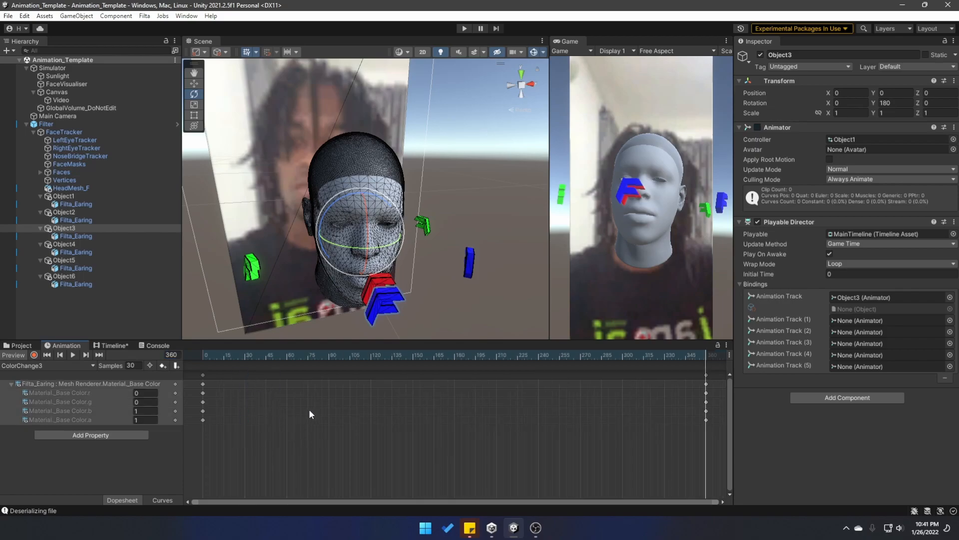
Key Filta_Earing's base colour in ColorChange3 at frame 180 with red 1, green 1 and blue 0.
click(454, 356)
click(145, 411)
text(0)
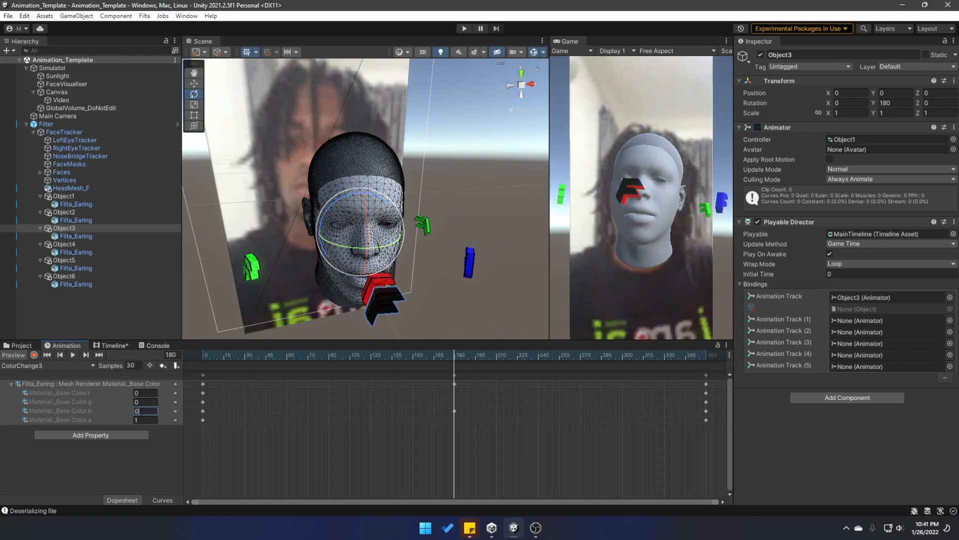
click(145, 402)
text(1)
click(145, 392)
text(1)
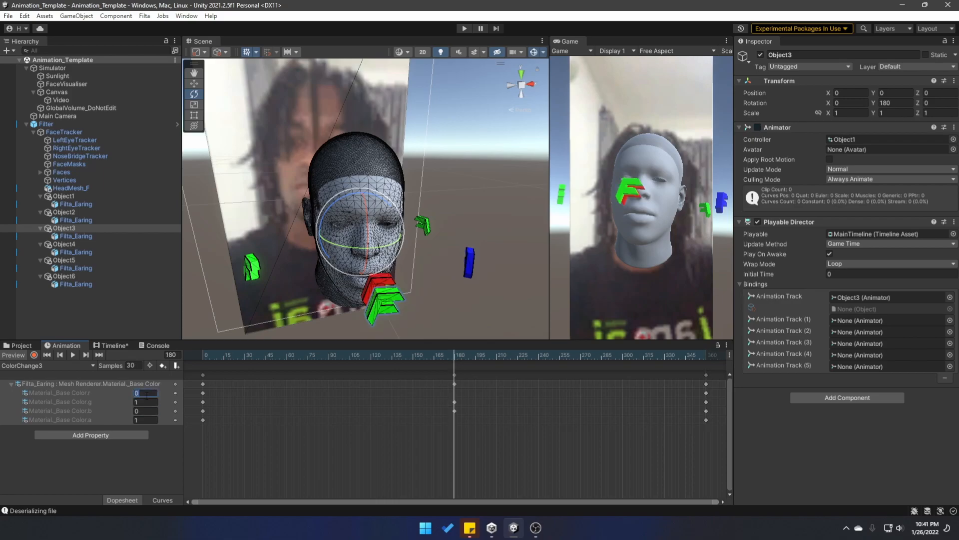
click(144, 463)
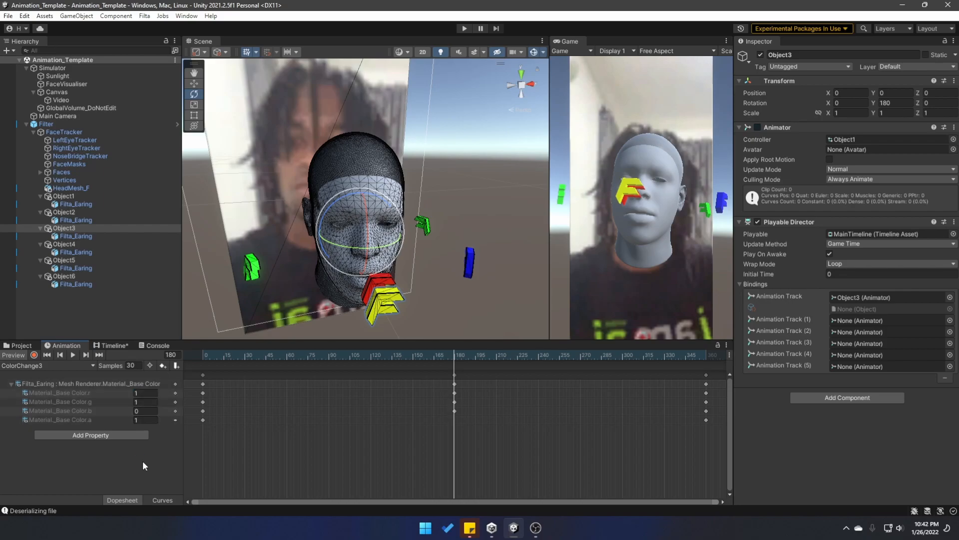
Add another override track holding the ColorChange3 clip to the Object3 track of Object1's MainTimeline.
click(112, 346)
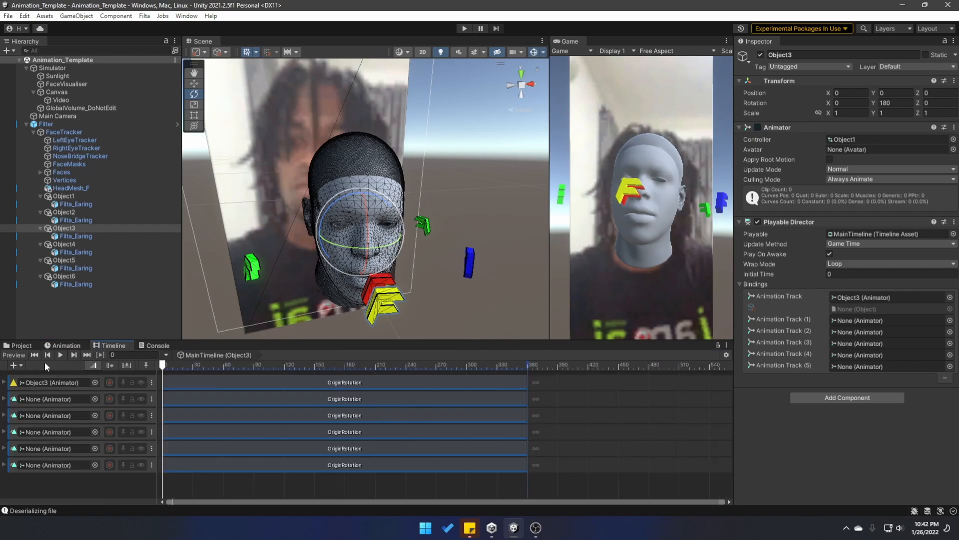
click(64, 345)
click(111, 345)
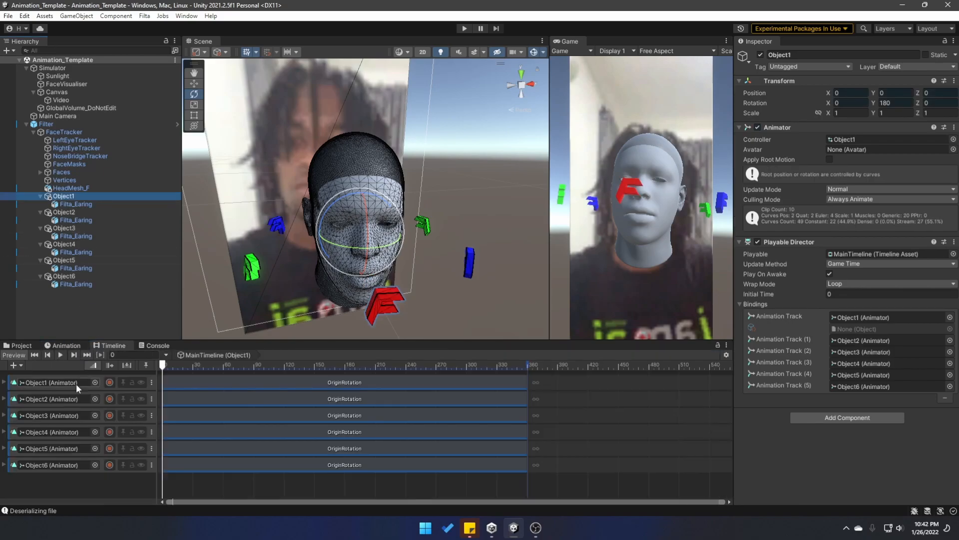
click(152, 416)
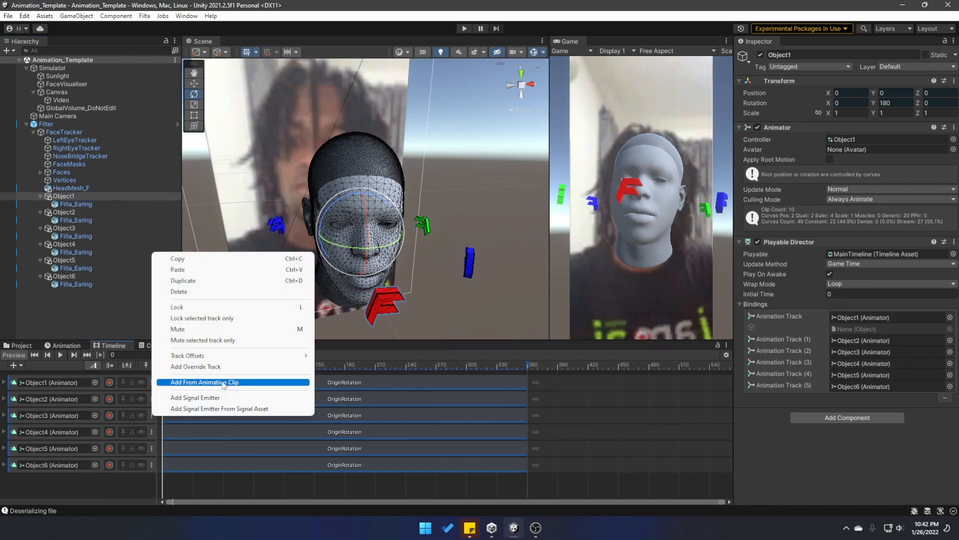
click(227, 369)
click(152, 447)
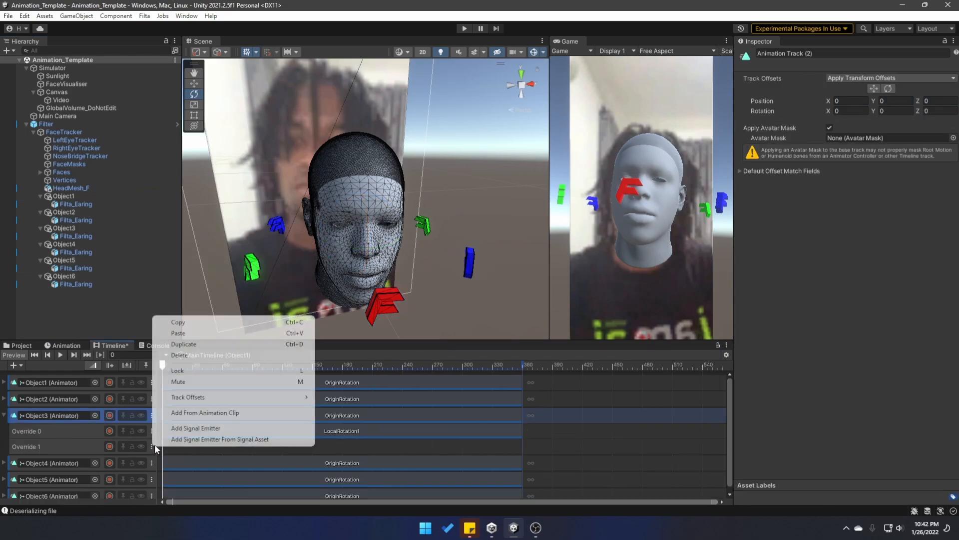
click(231, 412)
click(284, 370)
click(372, 364)
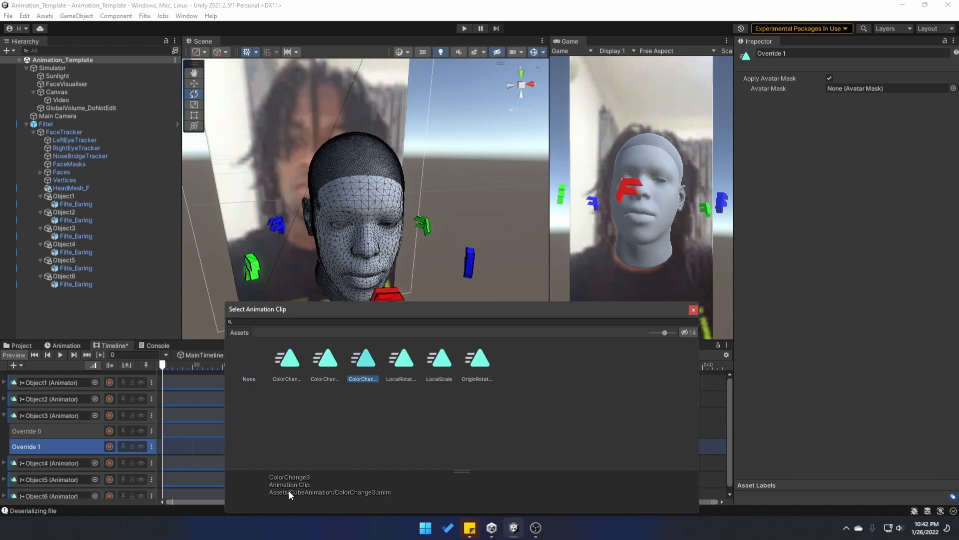
double_click(376, 379)
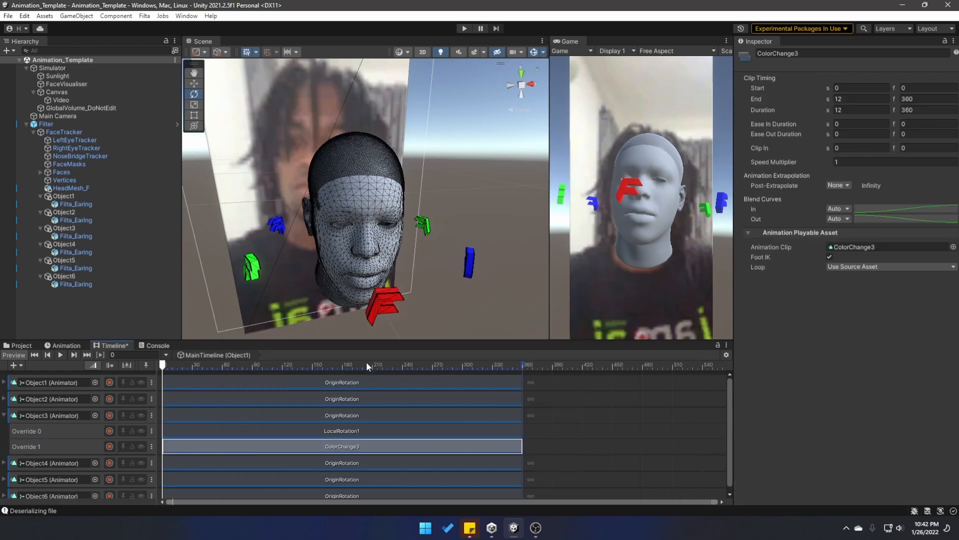
click(4, 415)
Add another override track to the Object6 track and open the animation clip selection for it.
click(151, 464)
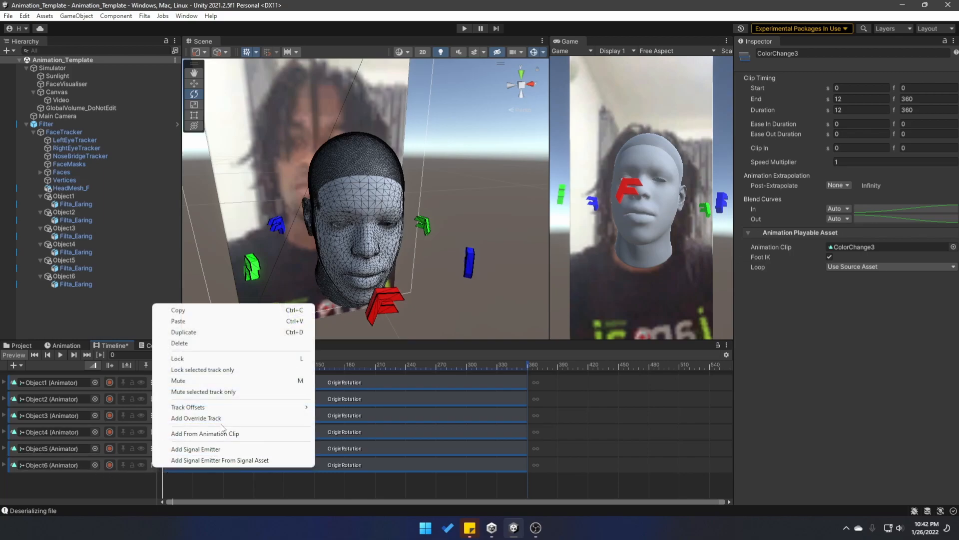
click(221, 419)
scroll(70, 451, down, 1)
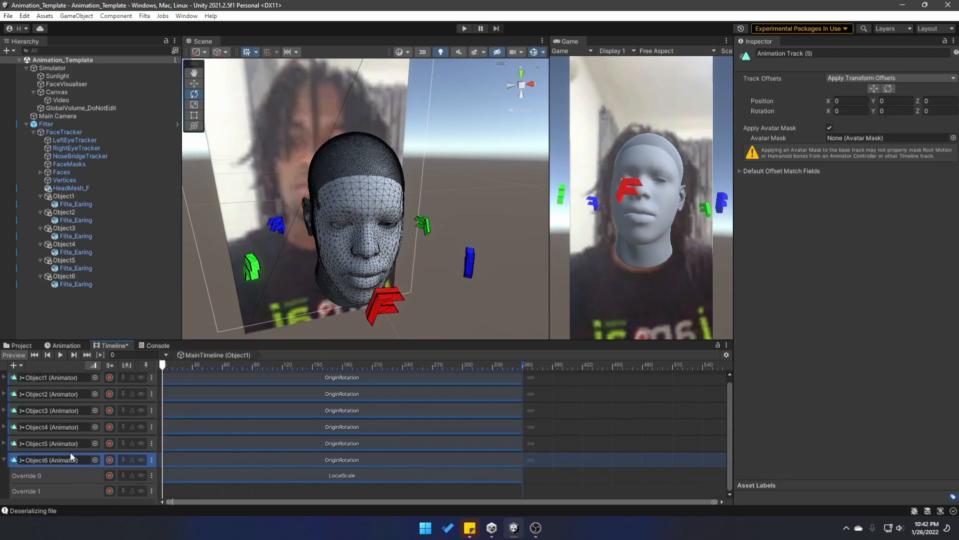
click(151, 489)
click(206, 456)
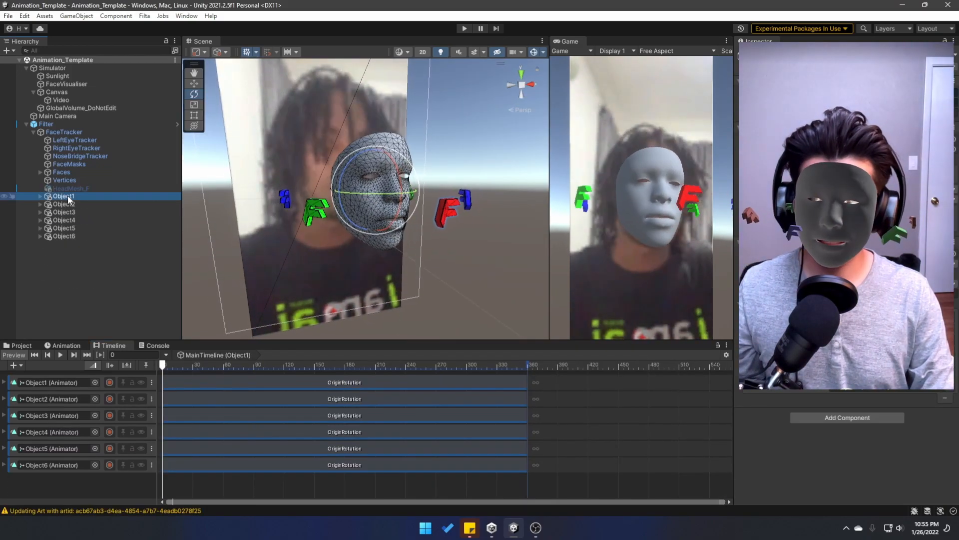
Review the objects from Object1 to Object6 under FaceTracker against their tracks in MainTimeline.
click(72, 205)
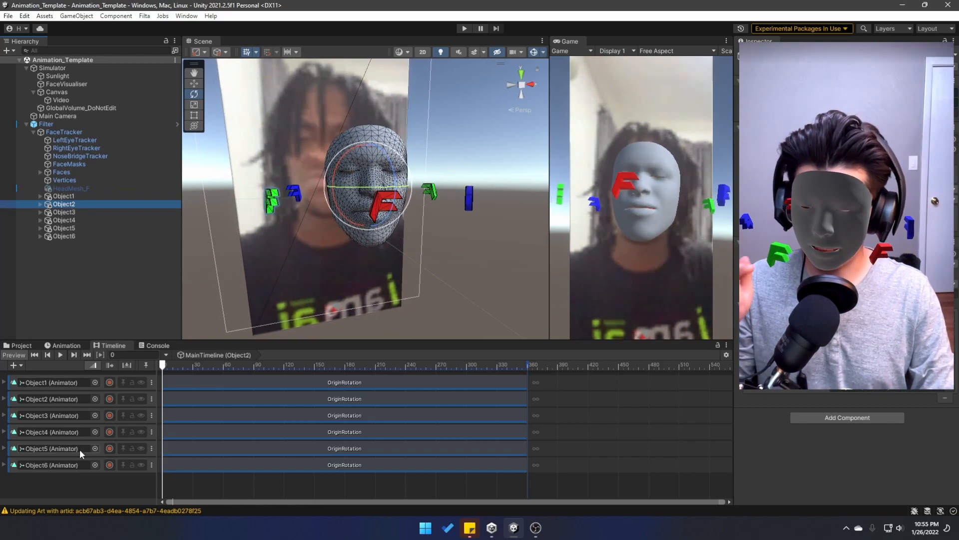
click(62, 220)
click(68, 229)
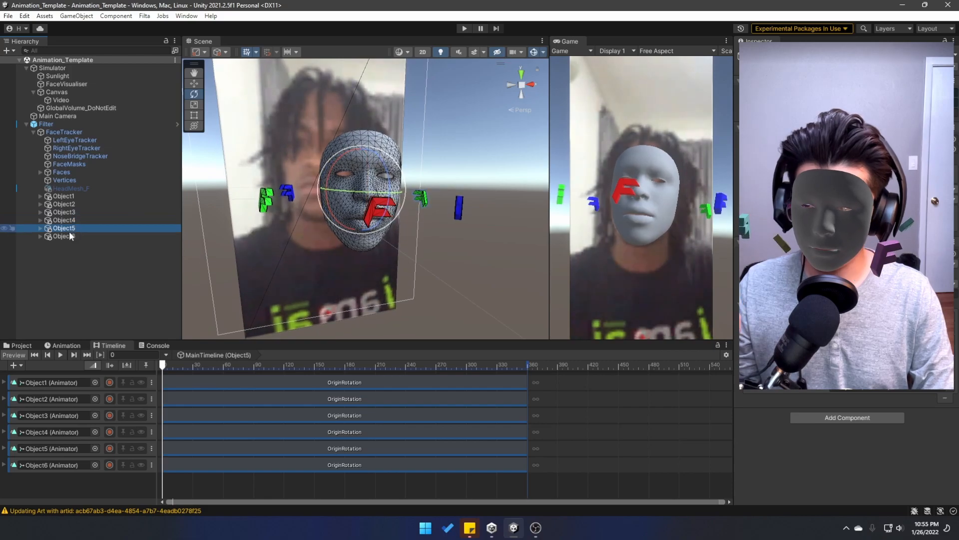
click(66, 236)
click(68, 196)
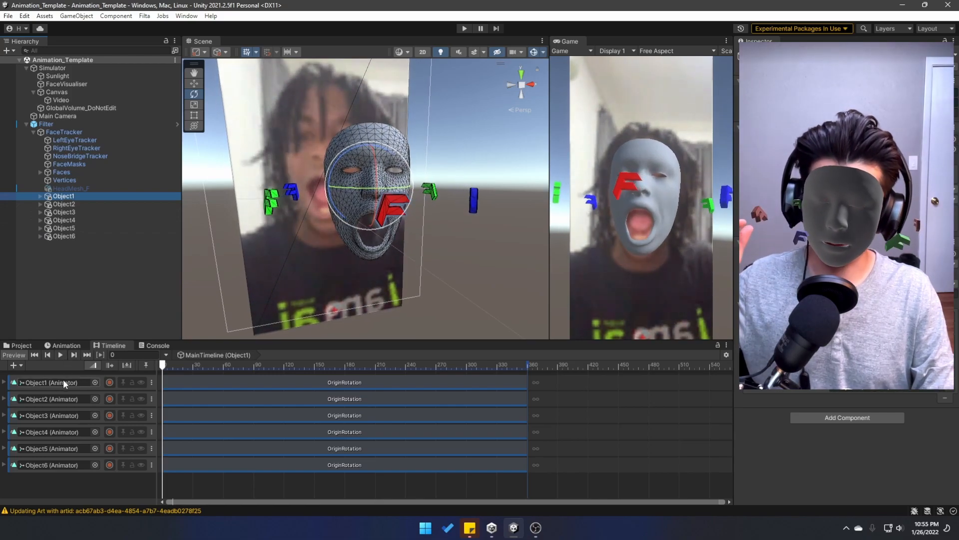
click(68, 204)
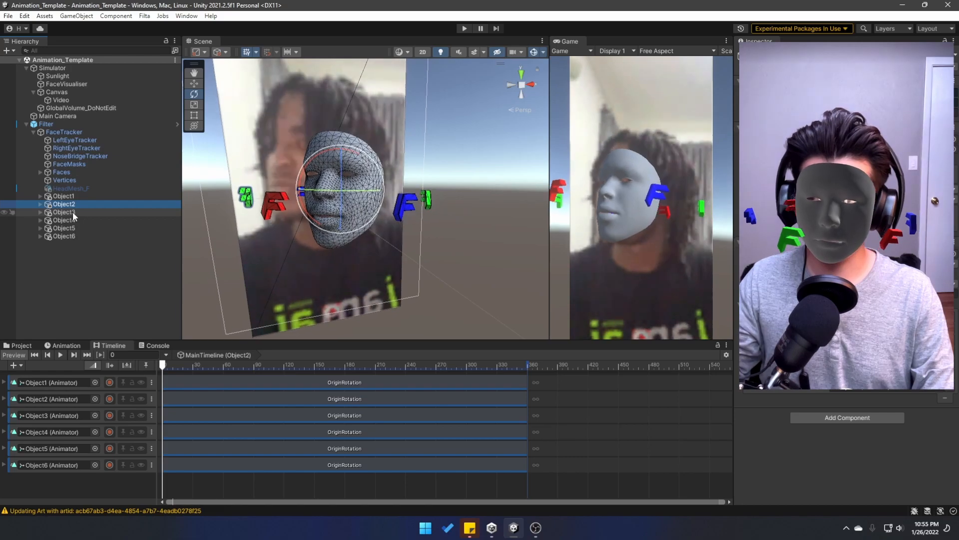
click(73, 212)
click(73, 221)
click(71, 228)
click(70, 235)
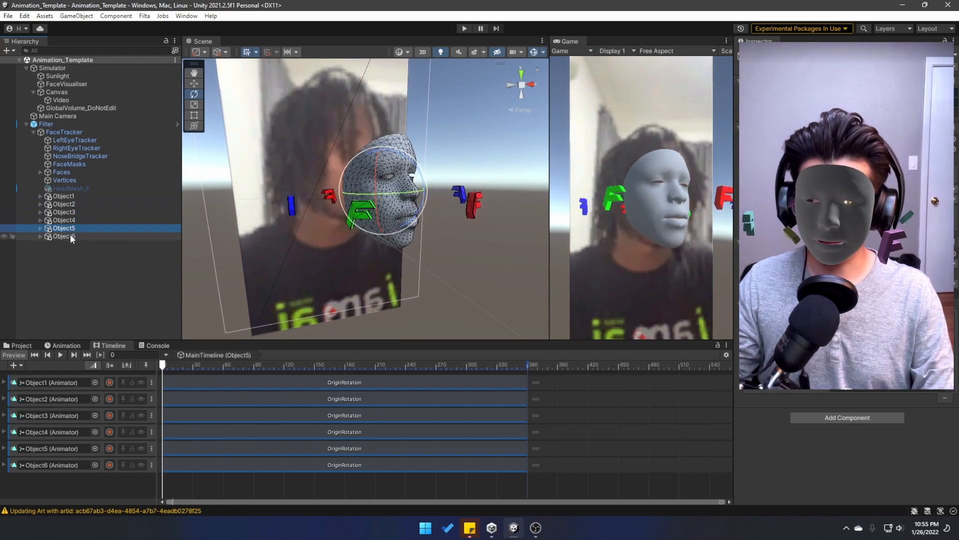